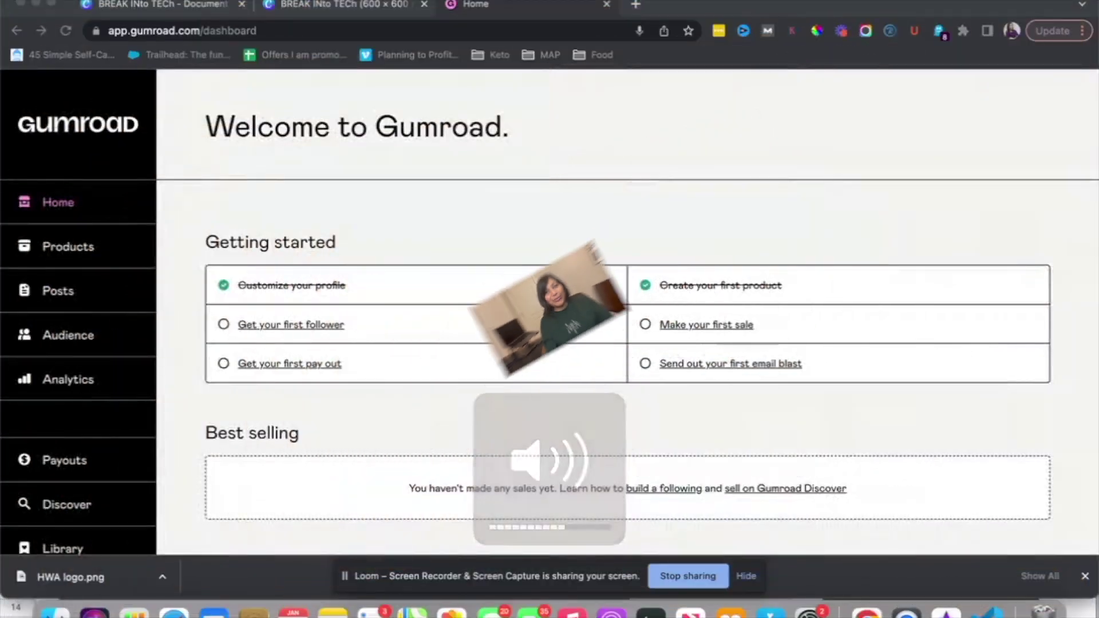
Dismiss the screen-sharing notice, view the account's public profile page and open it for editing.
{"action": "left_click", "coordinate": [748, 577]}
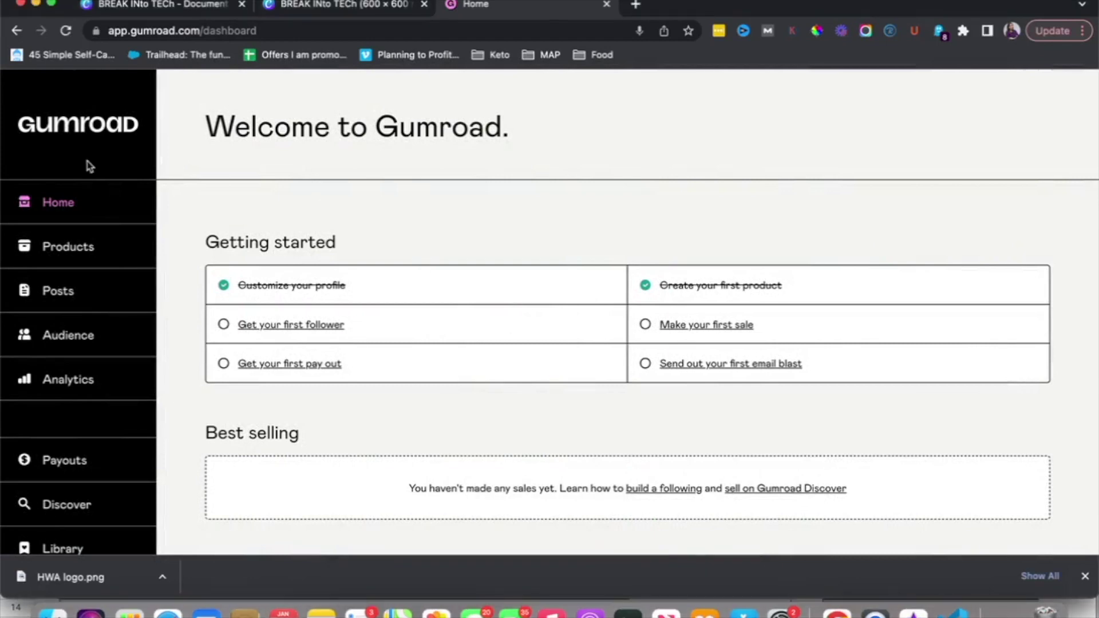
{"action": "scroll", "coordinate": [46, 372], "scroll_direction": "down", "scroll_amount": 3}
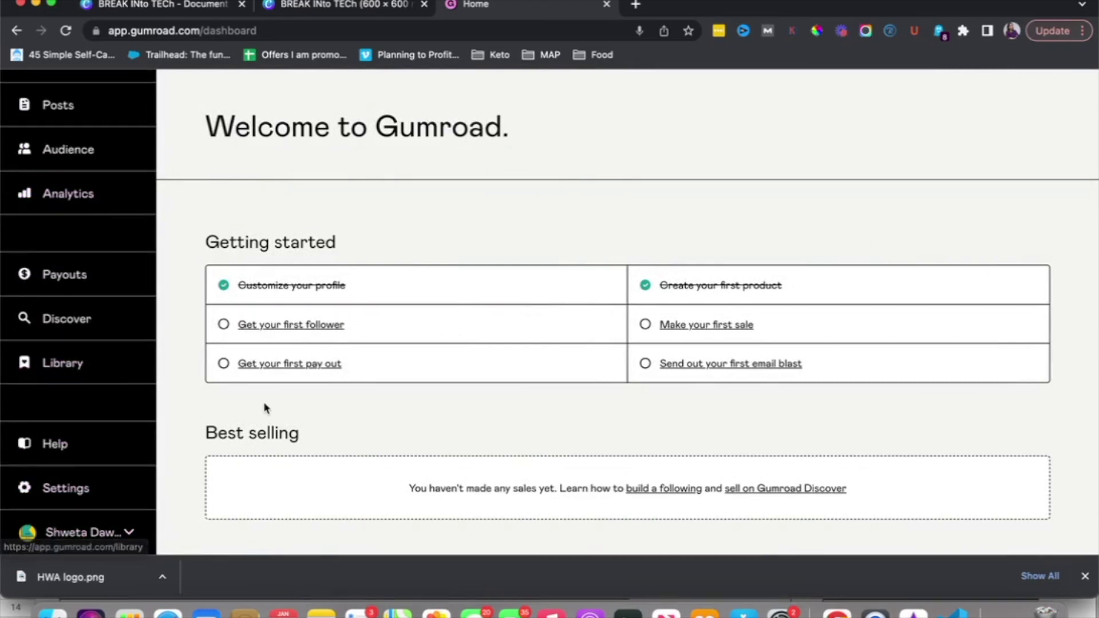
{"action": "scroll", "coordinate": [86, 336], "scroll_direction": "up", "scroll_amount": 3}
{"action": "scroll", "coordinate": [68, 341], "scroll_direction": "down", "scroll_amount": 3}
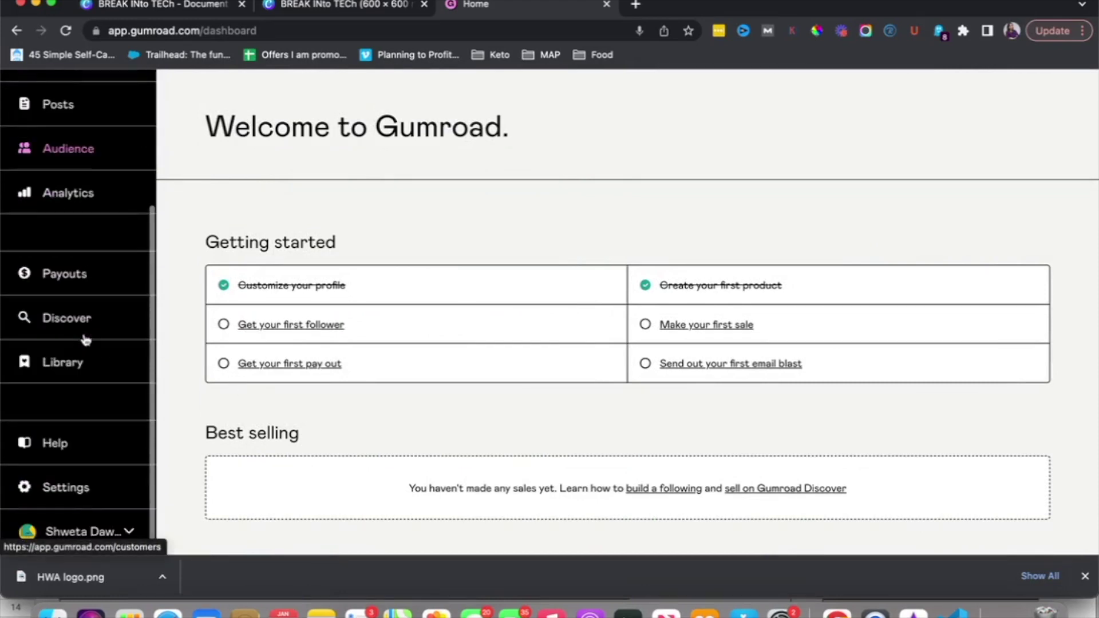
{"action": "left_click", "coordinate": [122, 529]}
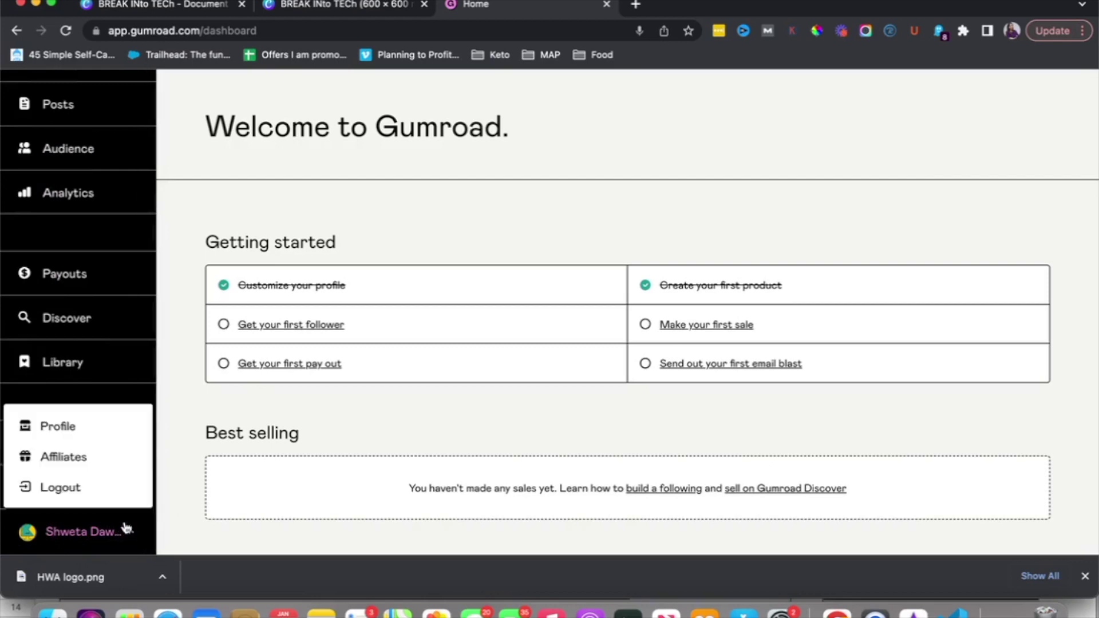
{"action": "left_click", "coordinate": [105, 426]}
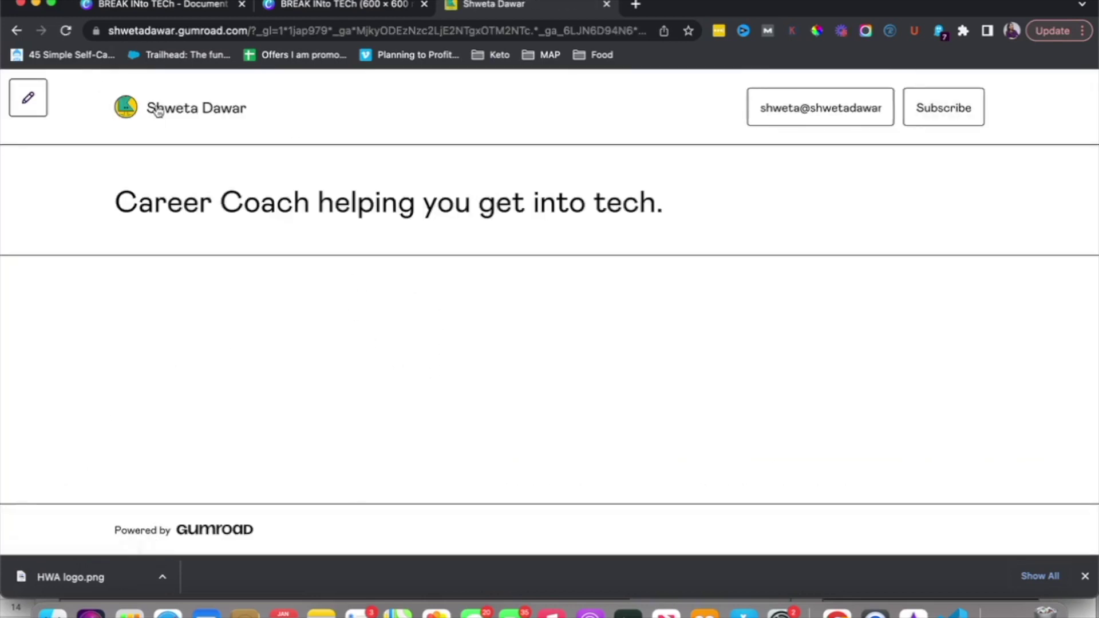
{"action": "left_click", "coordinate": [24, 111]}
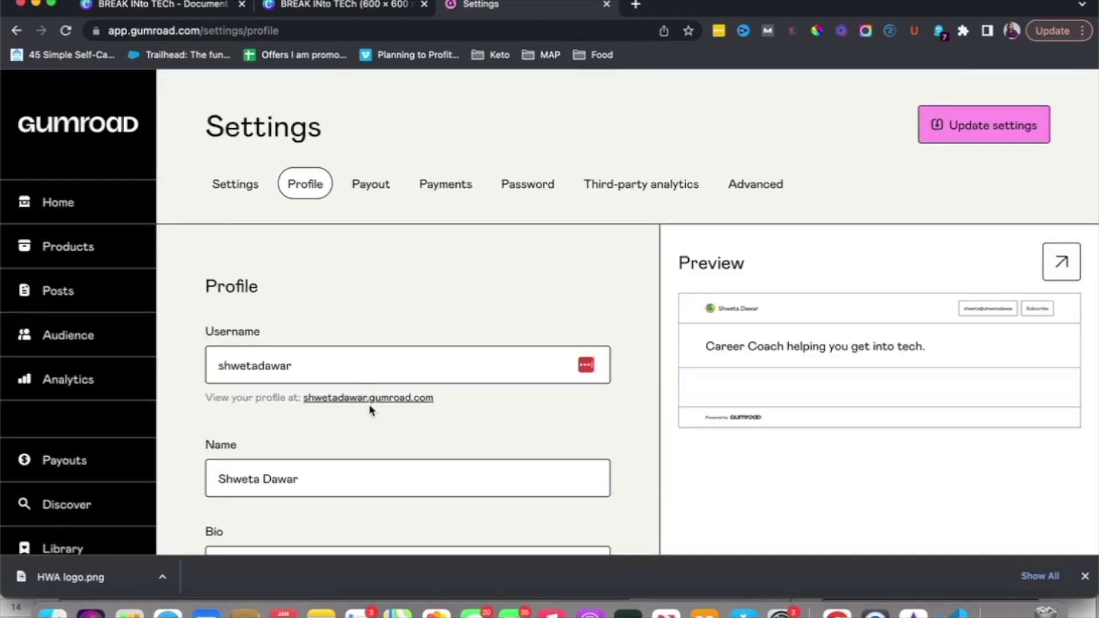
Change the profile username to herwealthyambition.
{"action": "double_click", "coordinate": [375, 360]}
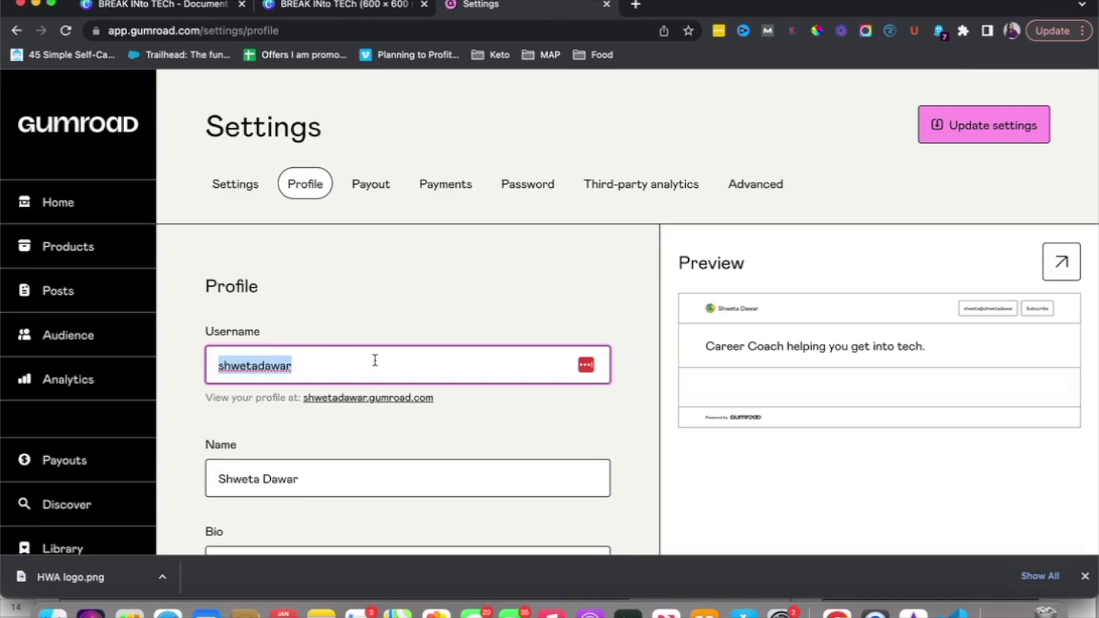
{"action": "type", "text": "herwealthyam"}
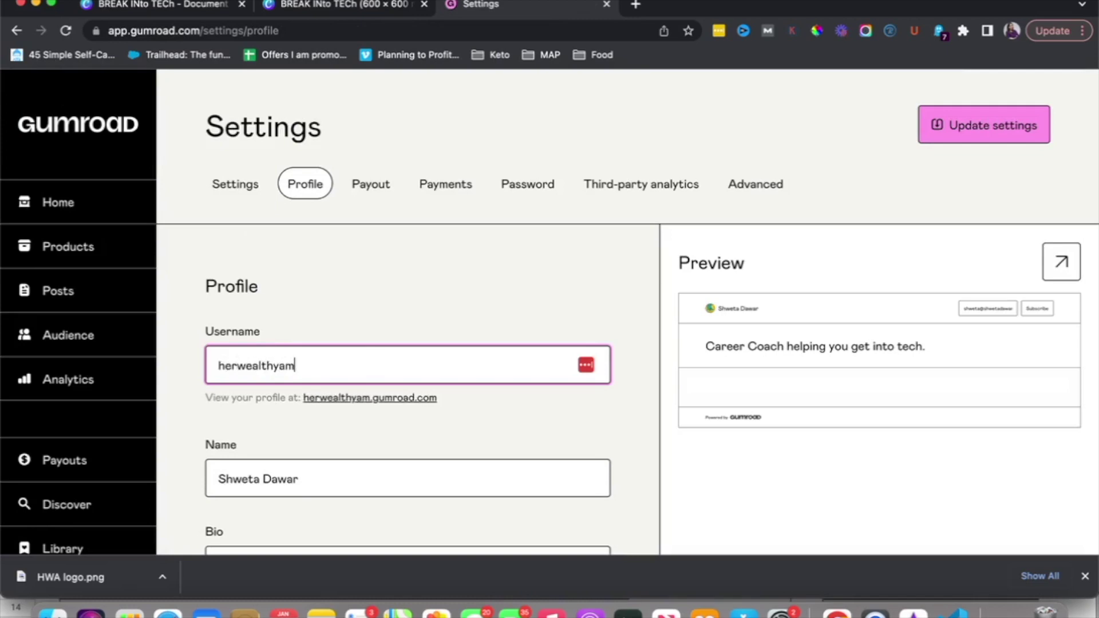
{"action": "type", "text": "bition"}
{"action": "key", "text": "Tab"}
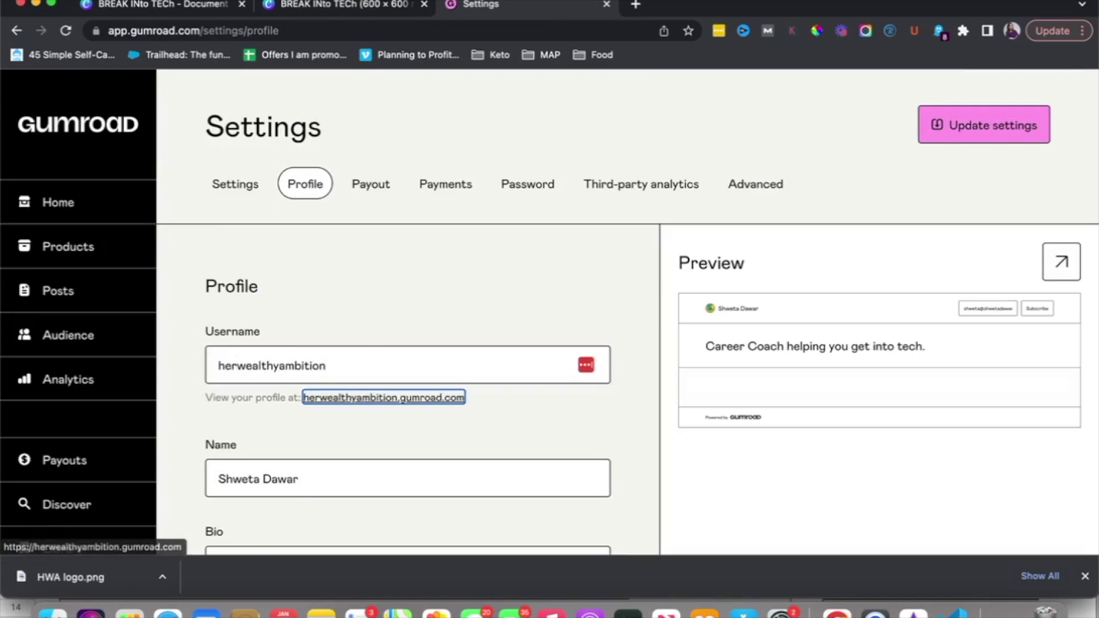
Replace the surname in the profile's display name with "| Her Wealthy Ambition", keeping the first name.
{"action": "left_click", "coordinate": [380, 503]}
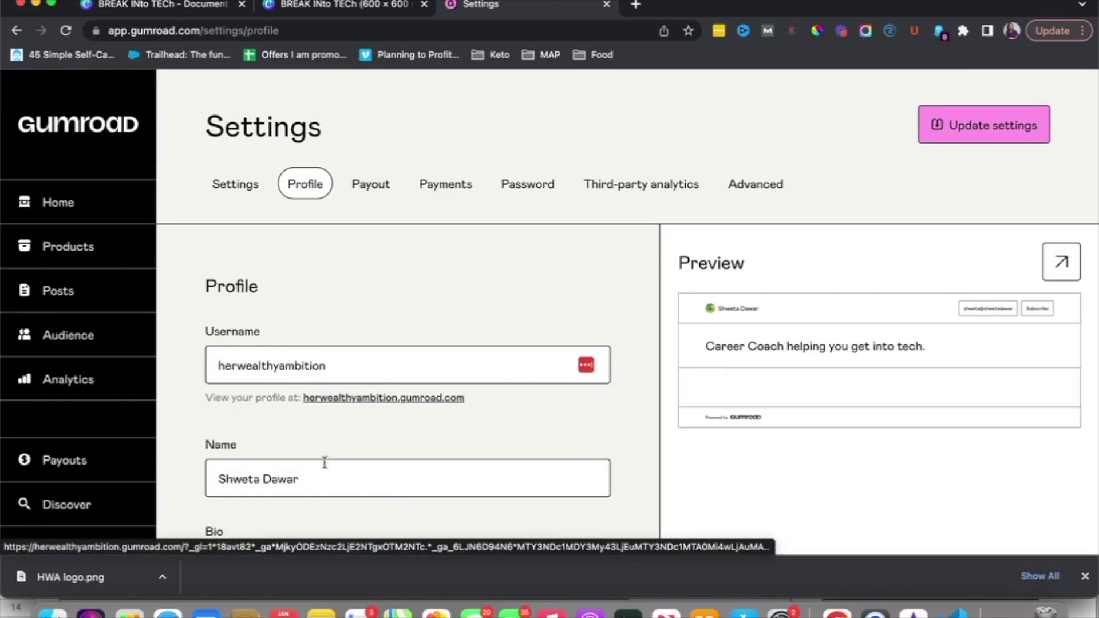
{"action": "left_click", "coordinate": [324, 484]}
{"action": "key", "text": "shift+alt+Left"}
{"action": "key", "text": "BackSpace"}
{"action": "key", "text": "BackSpace"}
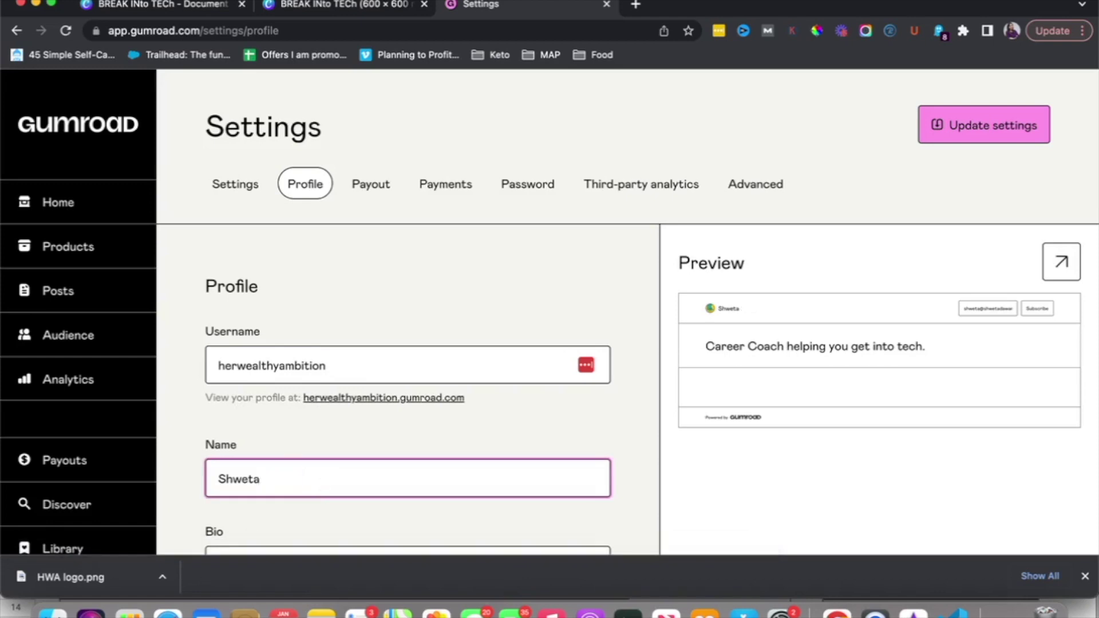
{"action": "type", "text": "| Her Wealthy Ambition"}
Reword the bio to read "Career Coach helping you break into tech.".
{"action": "scroll", "coordinate": [324, 475], "scroll_direction": "down", "scroll_amount": 3}
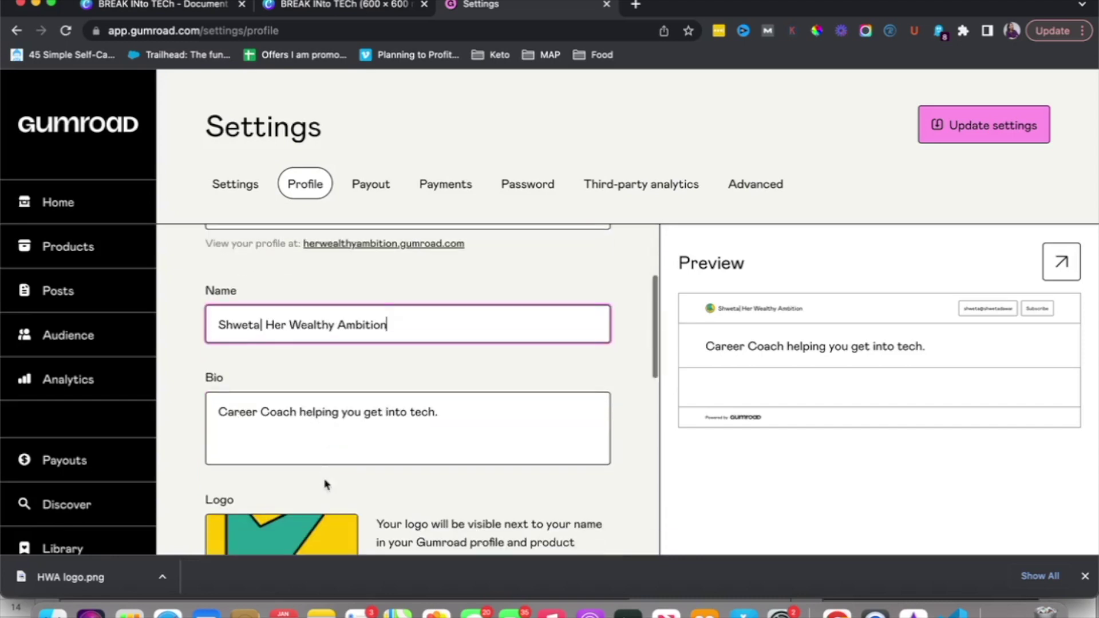
{"action": "double_click", "coordinate": [371, 412]}
{"action": "type", "text": "brea"}
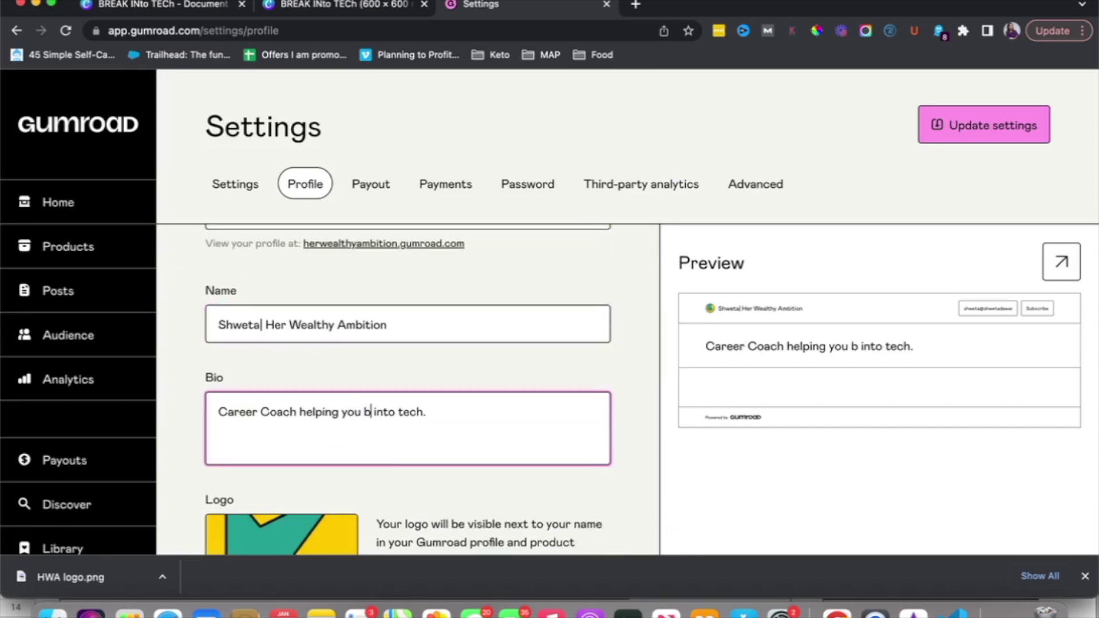
{"action": "type", "text": "k"}
Remove the existing profile logo and upload HWA logo.png from the Downloads folder in its place.
{"action": "scroll", "coordinate": [303, 414], "scroll_direction": "down", "scroll_amount": 3}
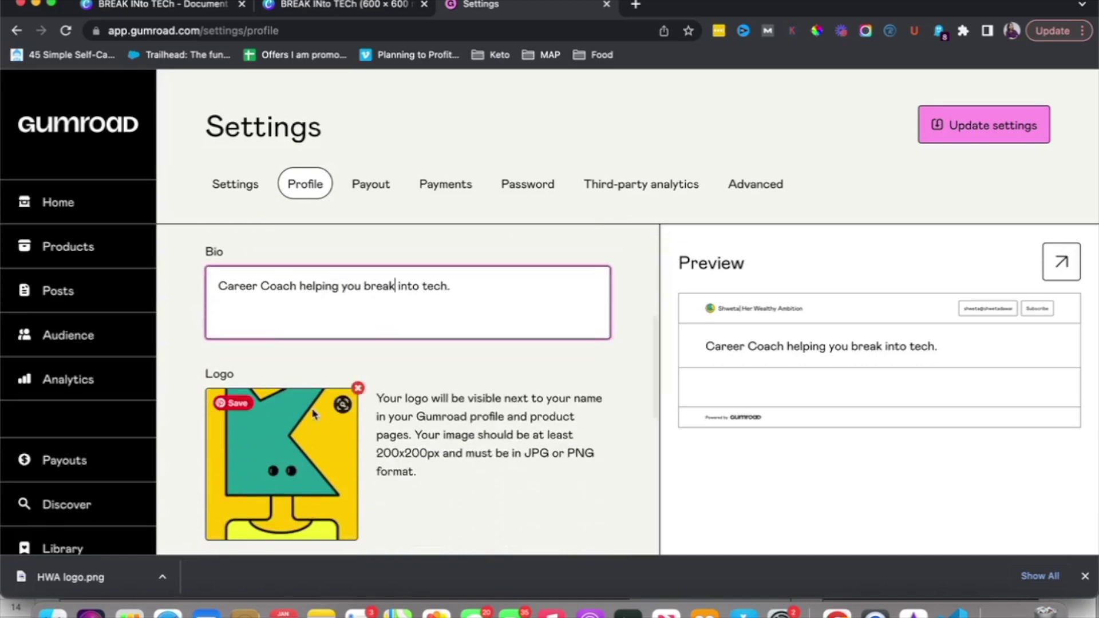
{"action": "scroll", "coordinate": [303, 413], "scroll_direction": "down", "scroll_amount": 2}
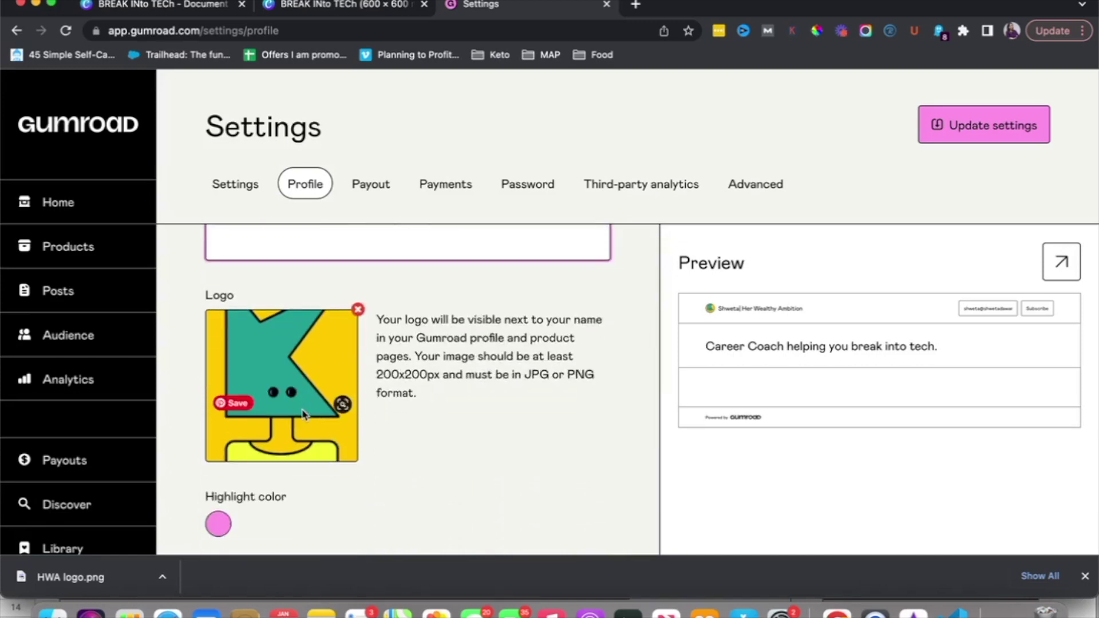
{"action": "left_click", "coordinate": [357, 310]}
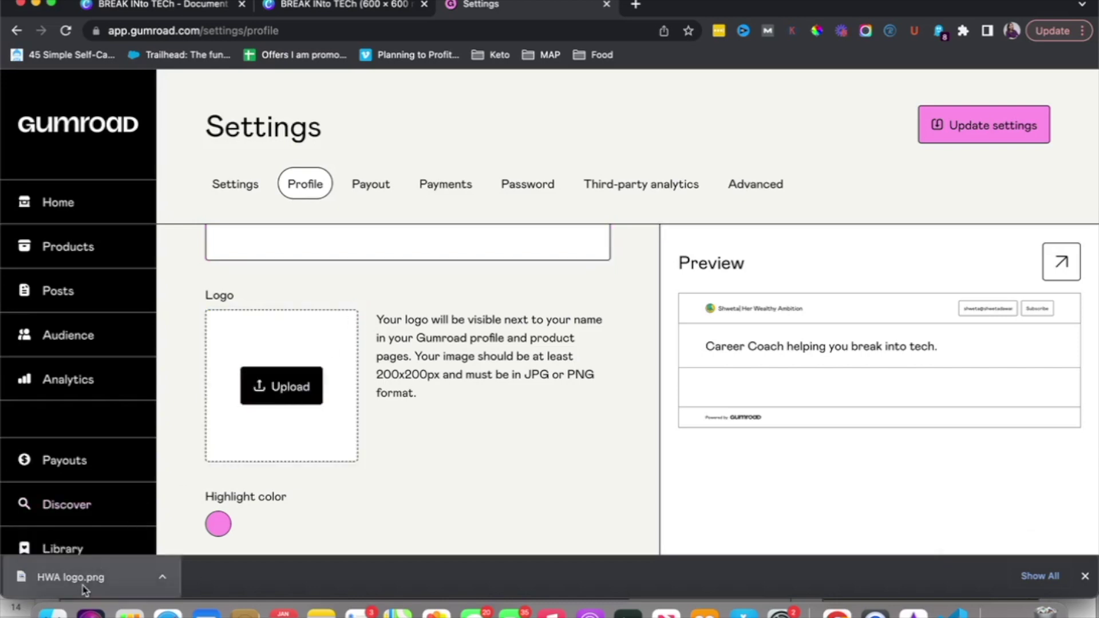
{"action": "left_click", "coordinate": [274, 388]}
{"action": "left_click", "coordinate": [675, 366]}
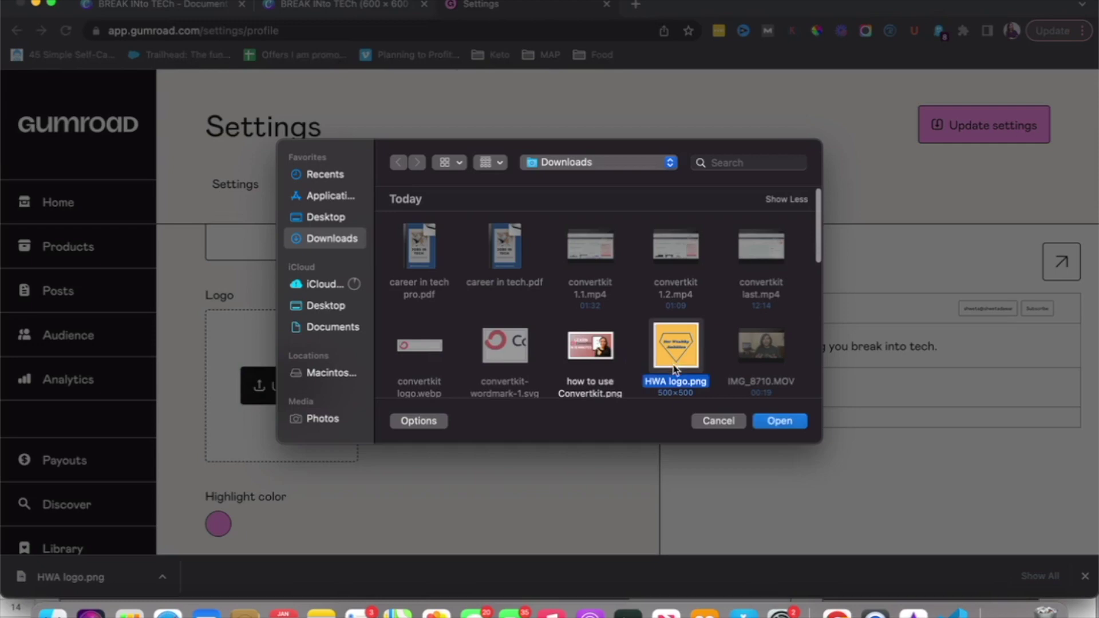
{"action": "left_click", "coordinate": [764, 425]}
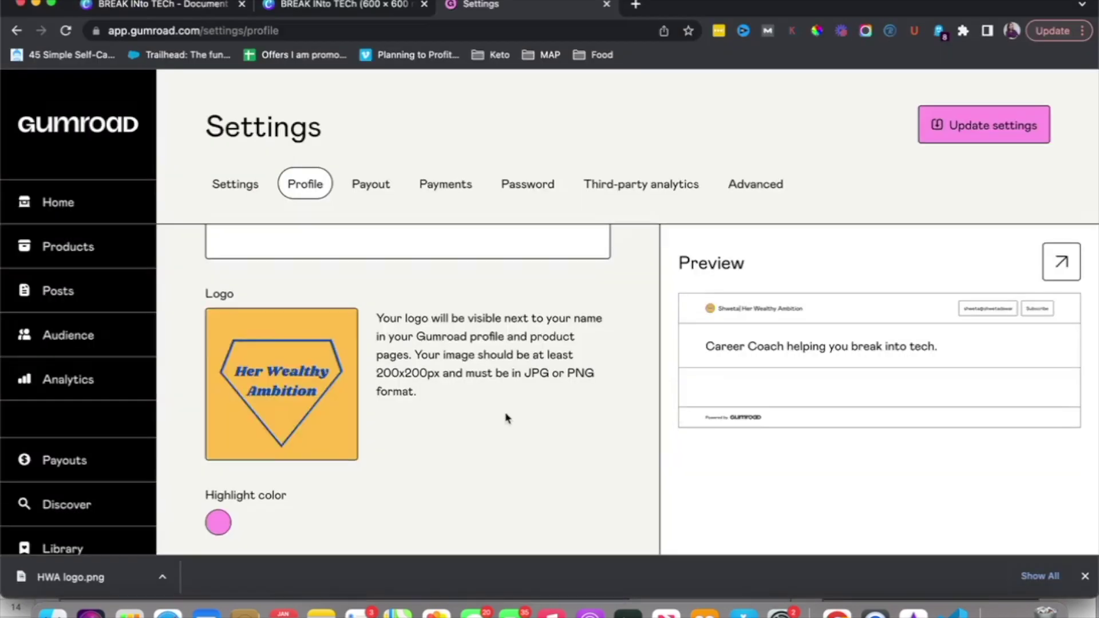
Set the profile's highlight color to a dark blue, RGB 22, 91, 182.
{"action": "scroll", "coordinate": [507, 418], "scroll_direction": "down", "scroll_amount": 2}
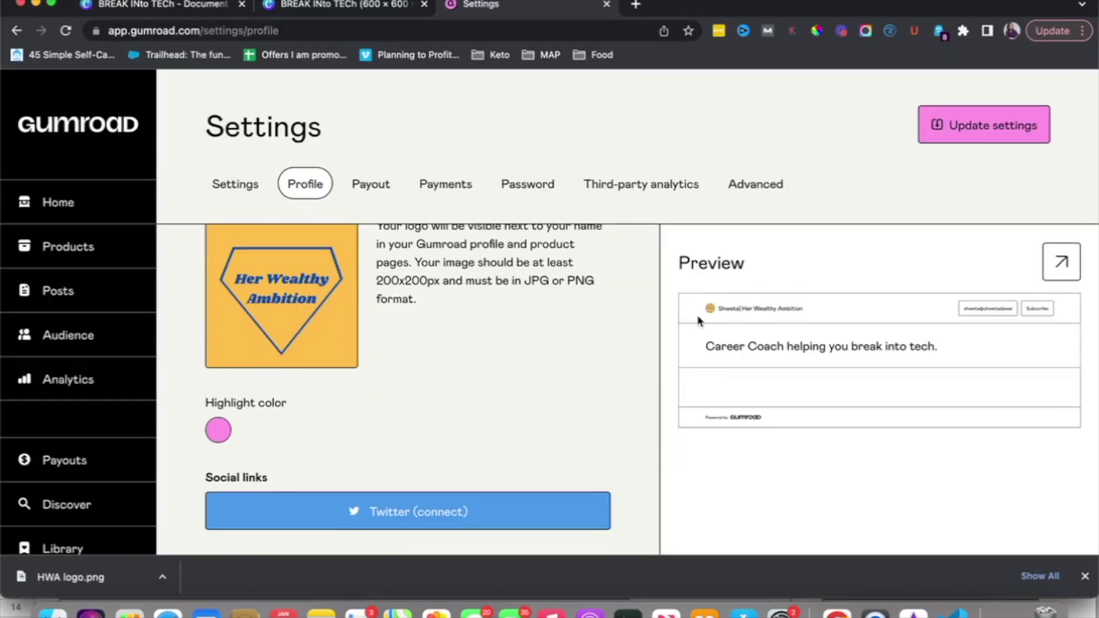
{"action": "left_click", "coordinate": [218, 430]}
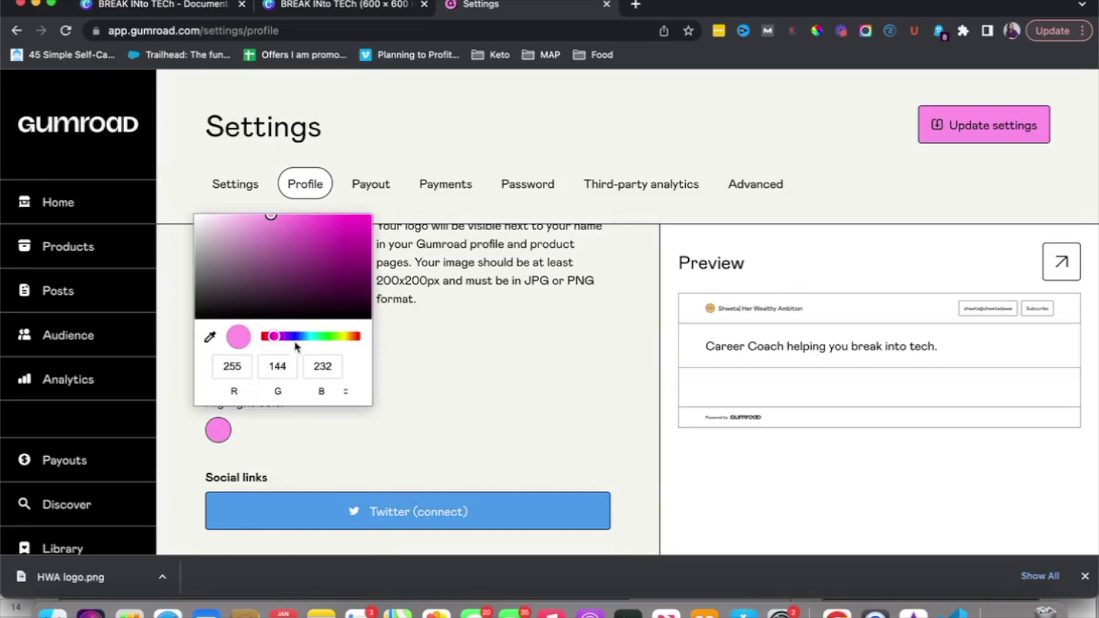
{"action": "left_click_drag", "start_coordinate": [277, 337], "coordinate": [301, 337]}
{"action": "left_click", "coordinate": [330, 248]}
{"action": "left_click", "coordinate": [348, 245]}
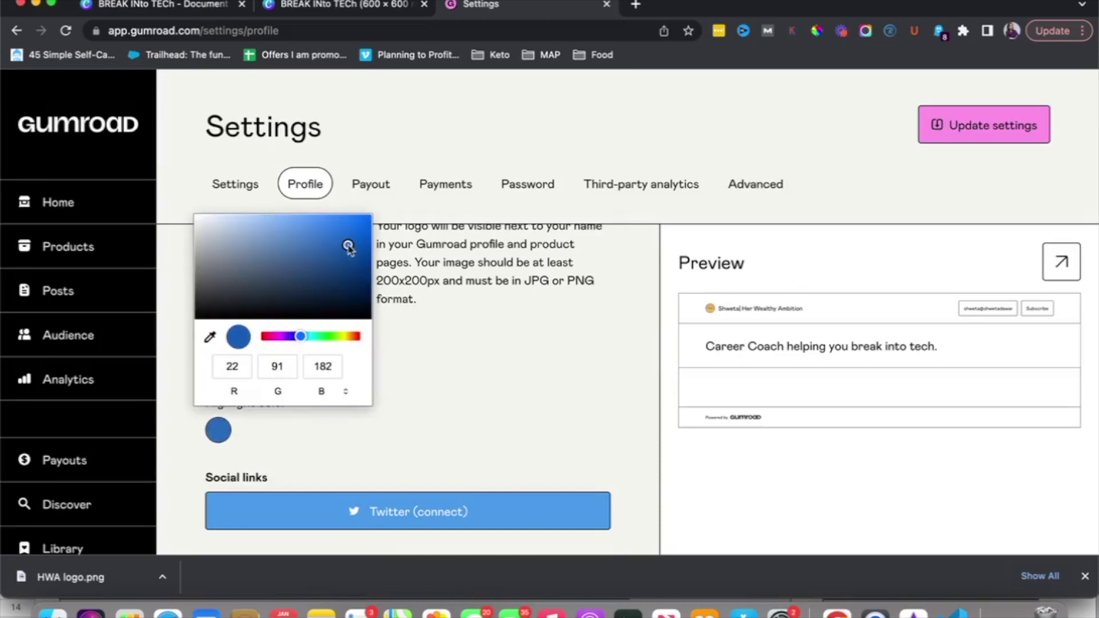
{"action": "left_click", "coordinate": [403, 337]}
Set the default product sort order to Price (Low to High) and save the profile settings.
{"action": "scroll", "coordinate": [473, 415], "scroll_direction": "down", "scroll_amount": 3}
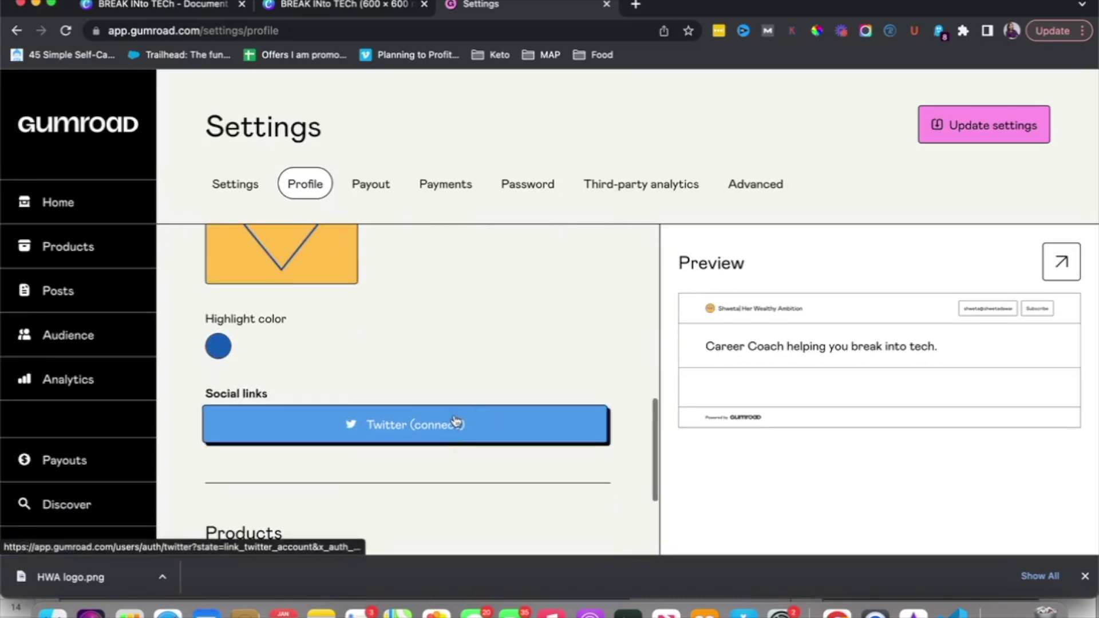
{"action": "scroll", "coordinate": [458, 424], "scroll_direction": "down", "scroll_amount": 3}
{"action": "scroll", "coordinate": [458, 424], "scroll_direction": "down", "scroll_amount": 1}
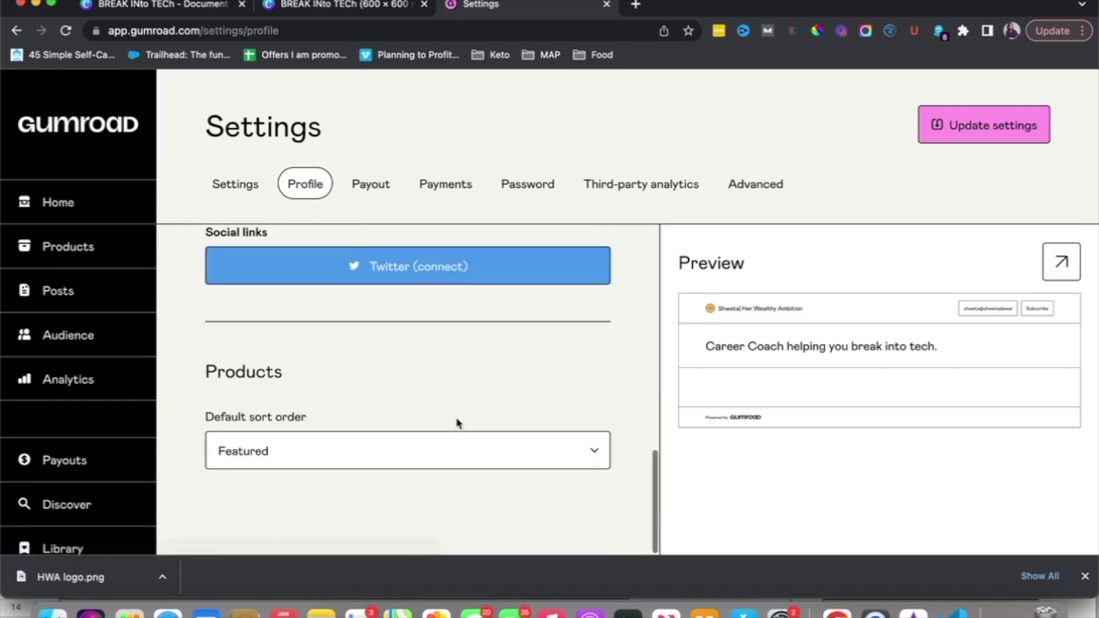
{"action": "left_click", "coordinate": [434, 467]}
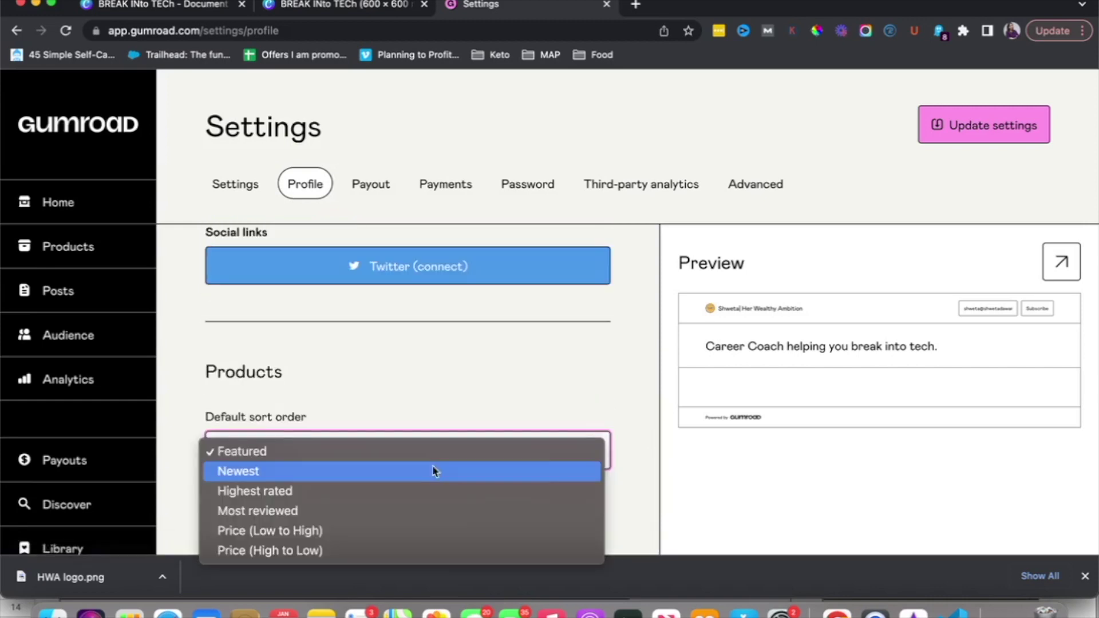
{"action": "left_click", "coordinate": [430, 492]}
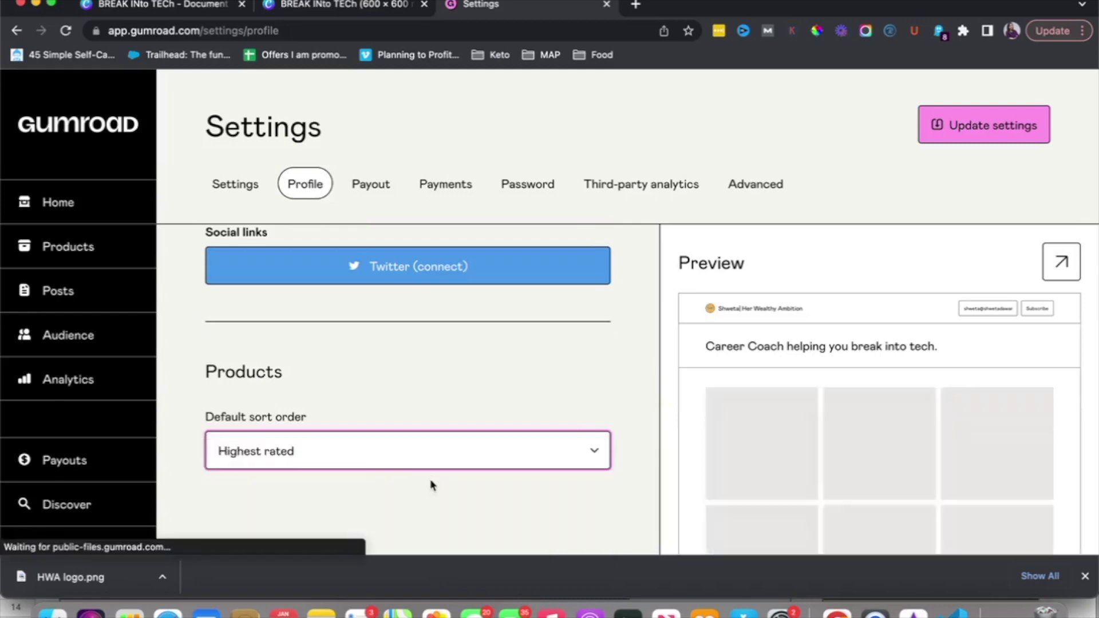
{"action": "left_click", "coordinate": [425, 452]}
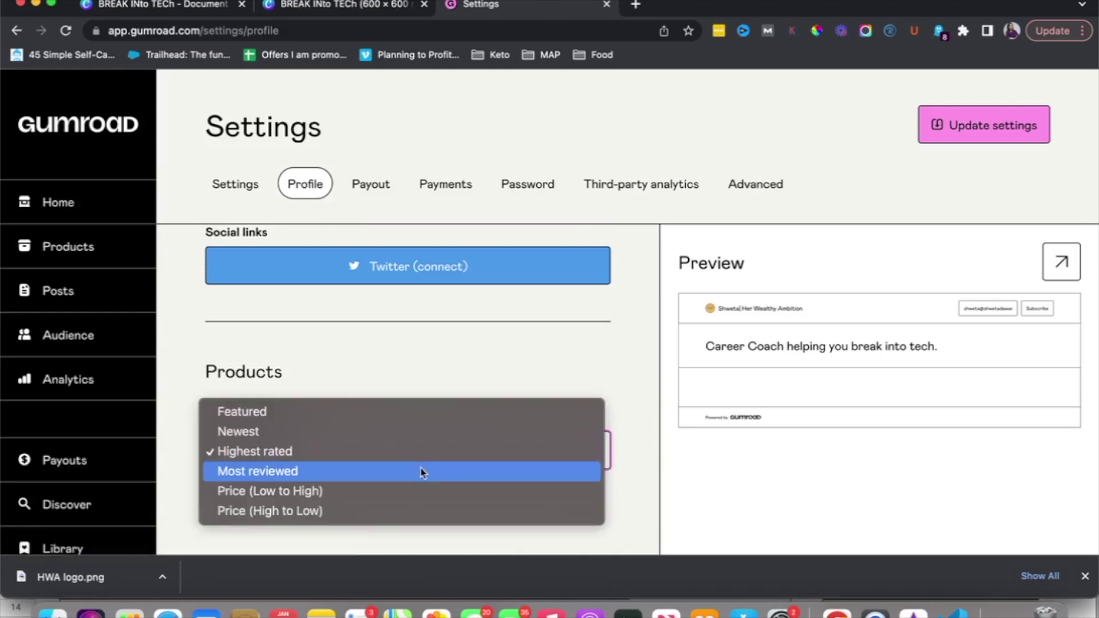
{"action": "left_click", "coordinate": [418, 490]}
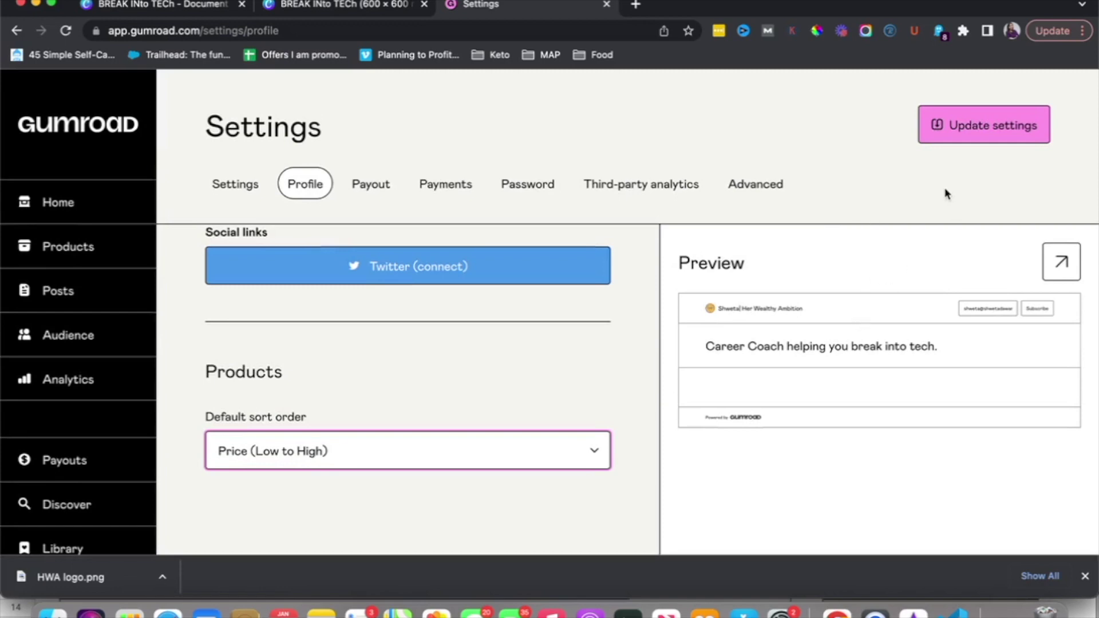
{"action": "left_click", "coordinate": [968, 144]}
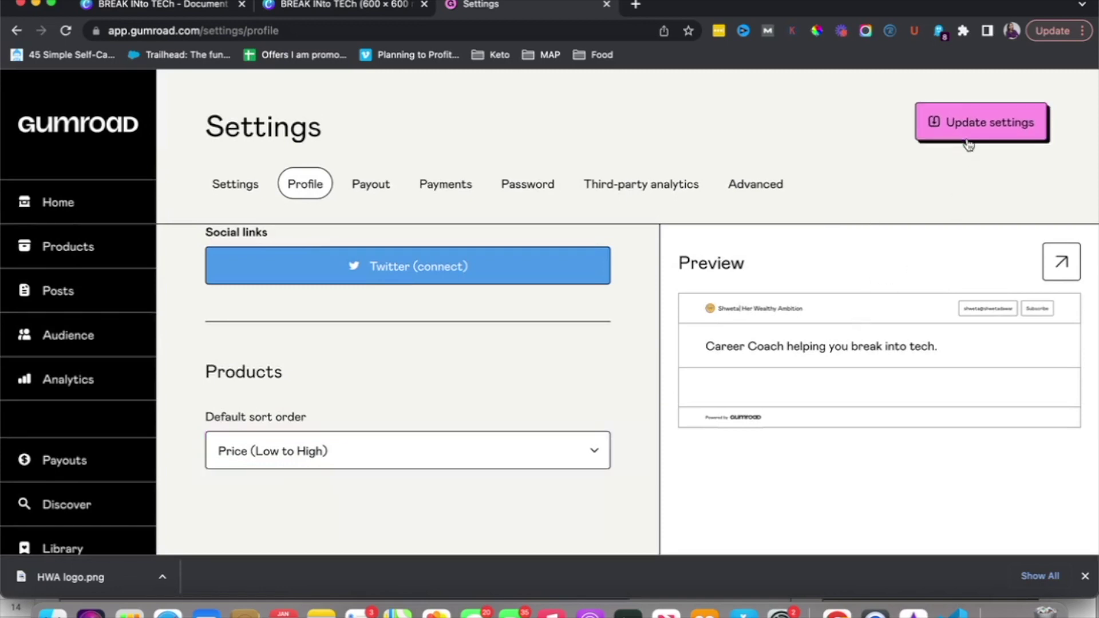
Examine the payout settings for bank details, account type, personal information and identity verification, and look at the PayPal payment settings.
{"action": "left_click", "coordinate": [370, 194]}
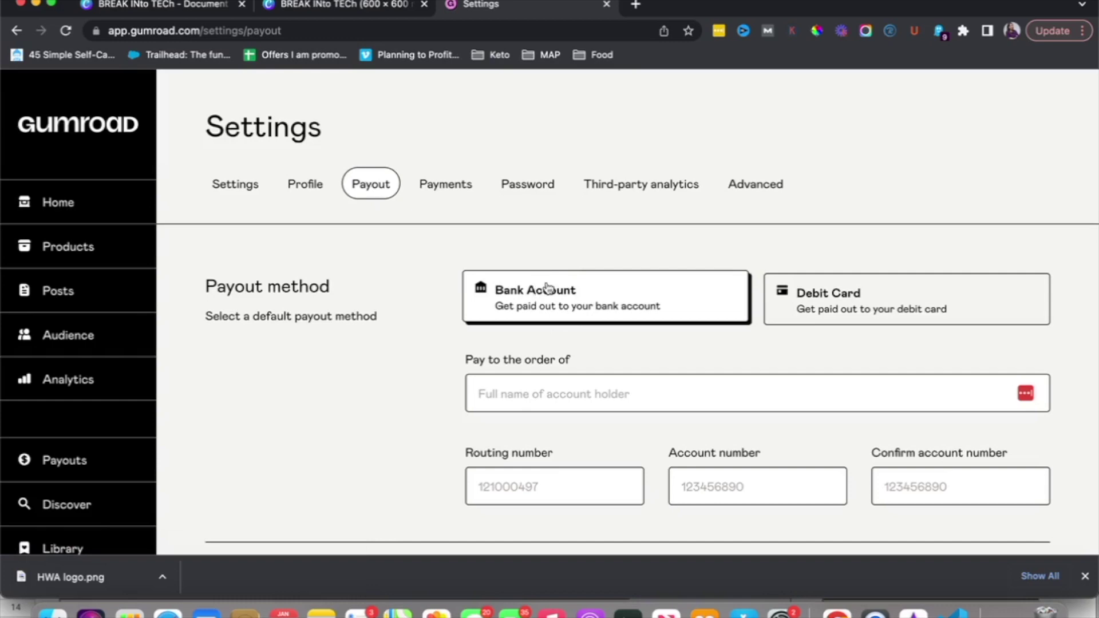
{"action": "scroll", "coordinate": [685, 371], "scroll_direction": "down", "scroll_amount": 3}
{"action": "scroll", "coordinate": [692, 353], "scroll_direction": "down", "scroll_amount": 5}
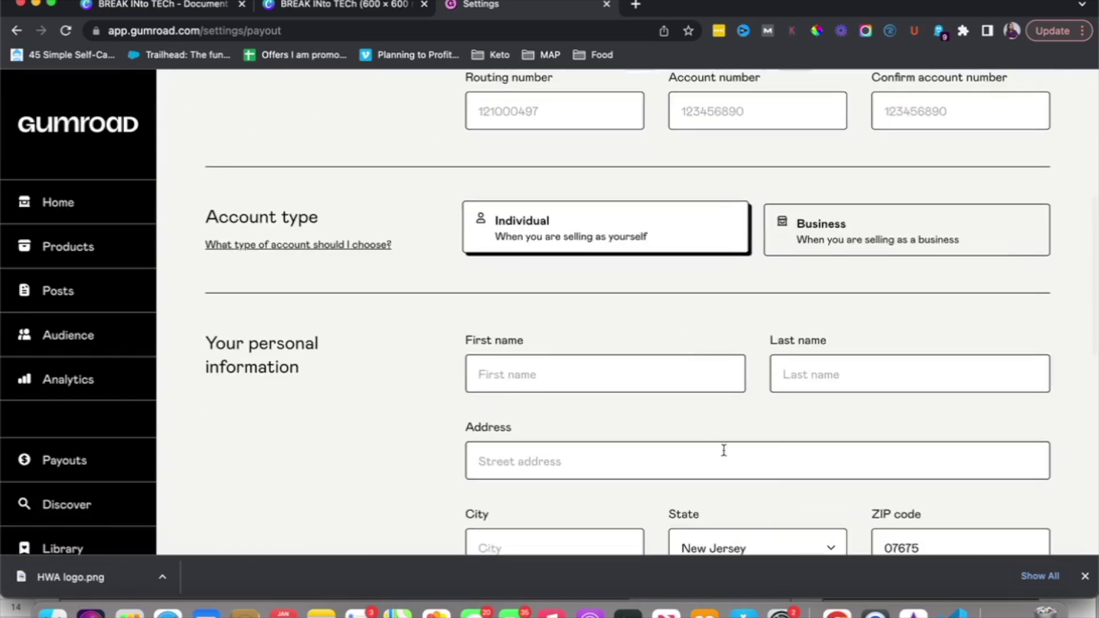
{"action": "scroll", "coordinate": [724, 449], "scroll_direction": "down", "scroll_amount": 6}
{"action": "scroll", "coordinate": [724, 452], "scroll_direction": "down", "scroll_amount": 3}
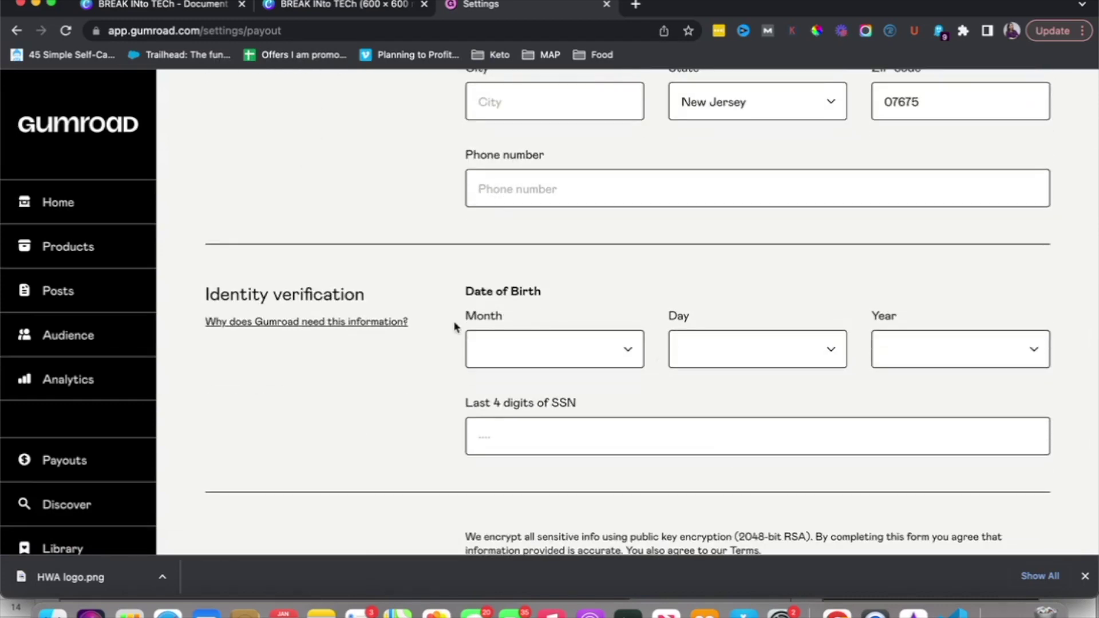
{"action": "scroll", "coordinate": [643, 341], "scroll_direction": "up", "scroll_amount": 15}
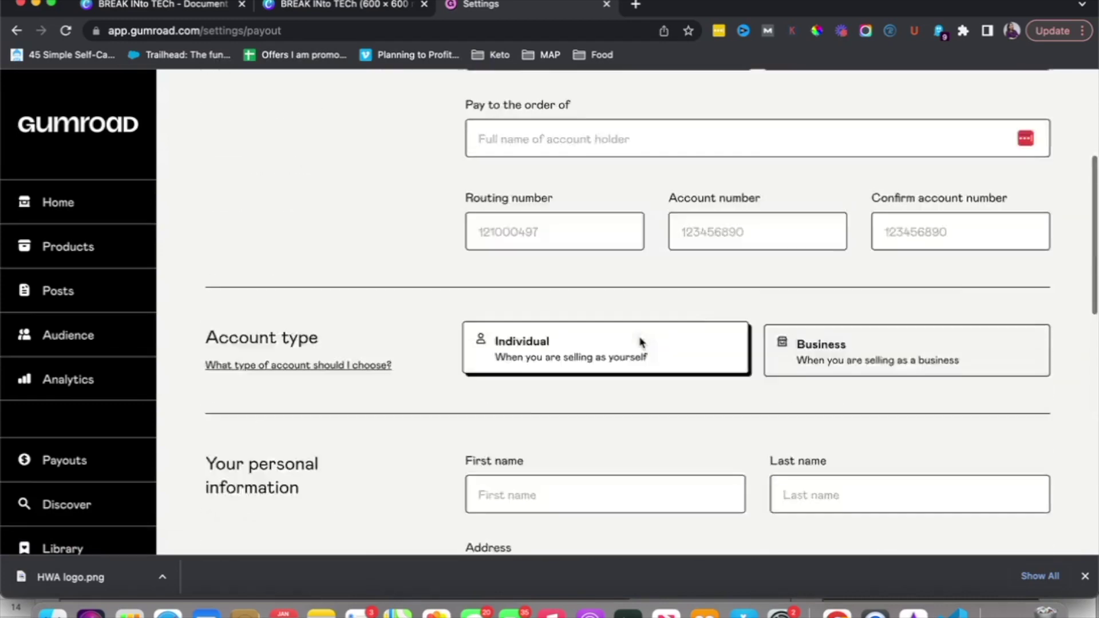
{"action": "left_click", "coordinate": [450, 174]}
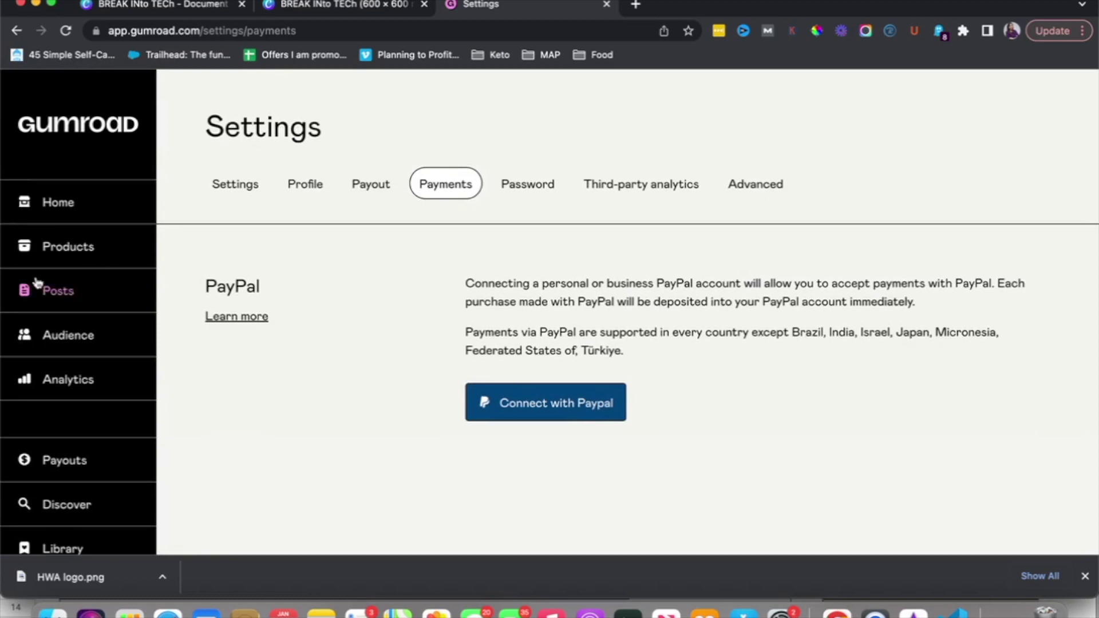
Start a new product of type E-book and name it "Break into Tech Guide".
{"action": "left_click", "coordinate": [43, 259]}
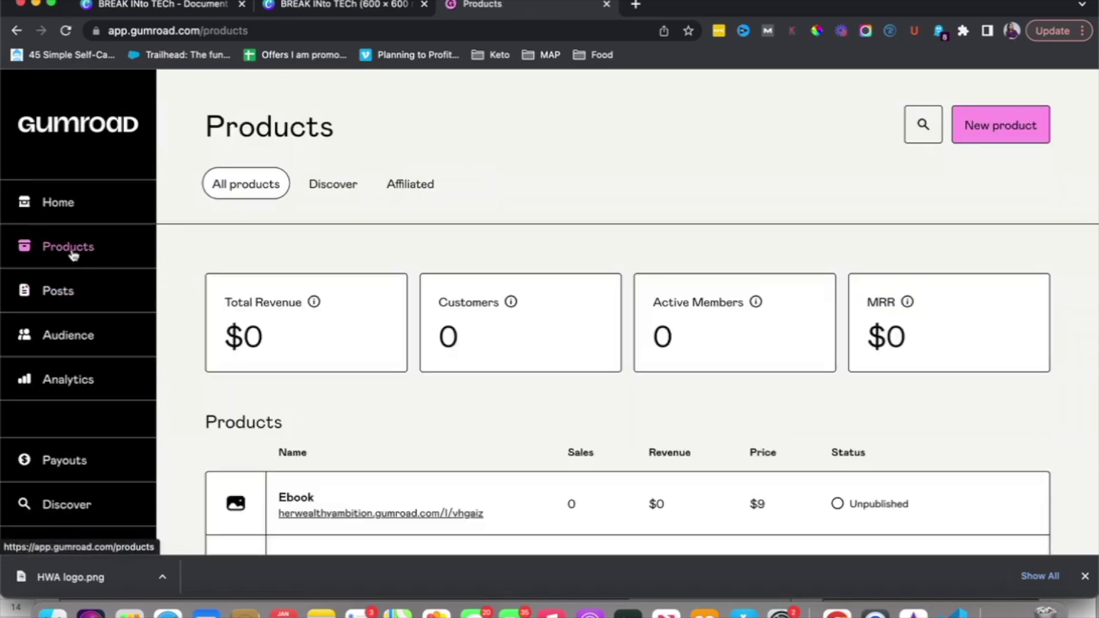
{"action": "left_click", "coordinate": [973, 132]}
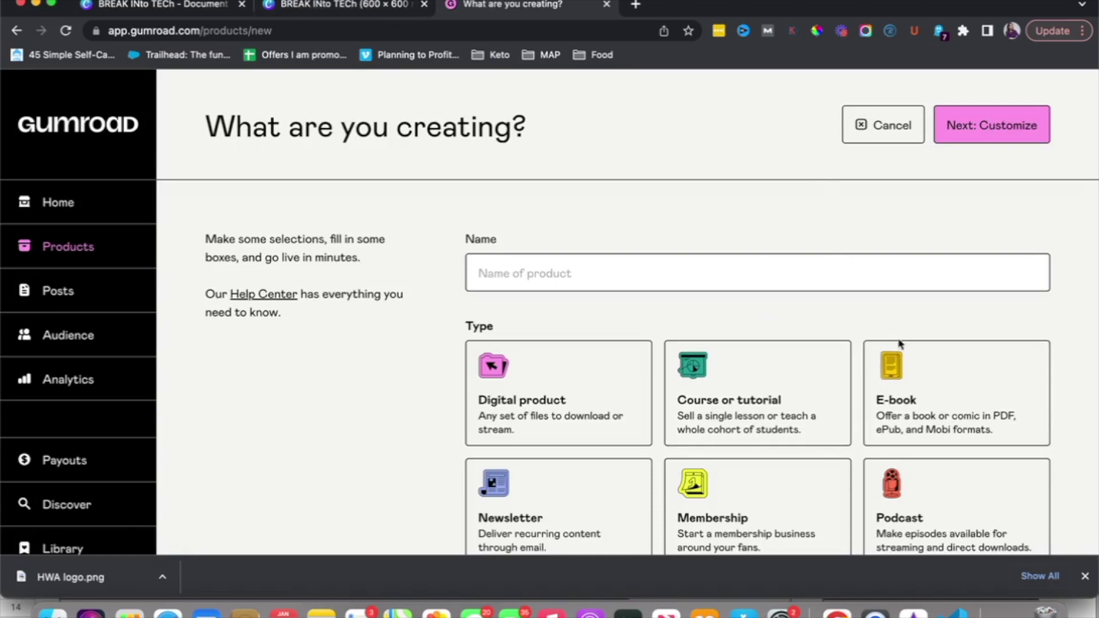
{"action": "left_click", "coordinate": [923, 395]}
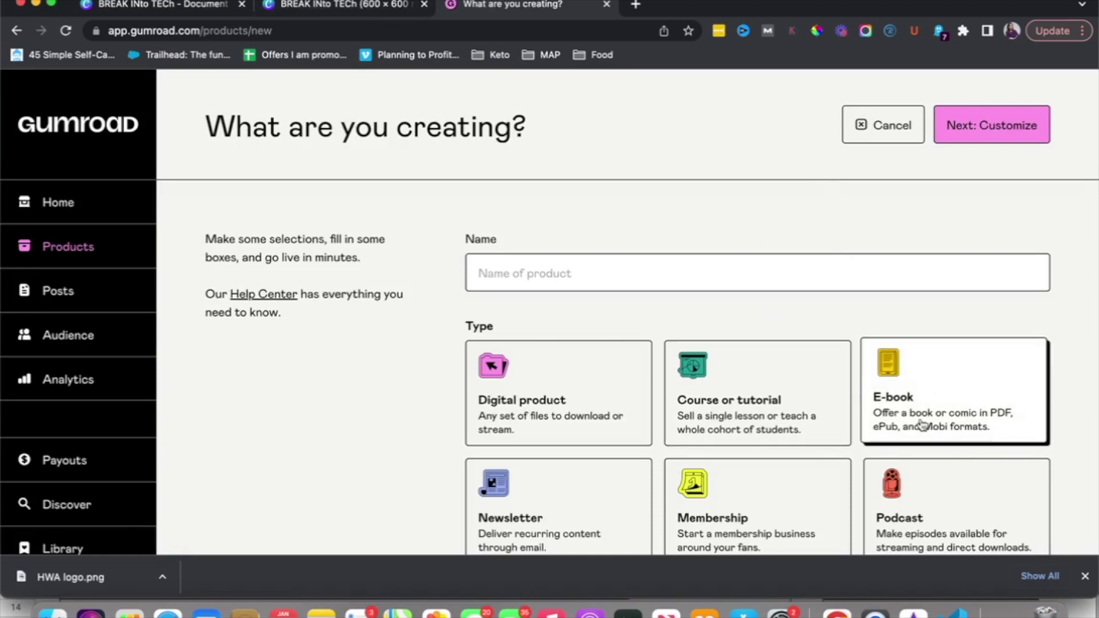
{"action": "scroll", "coordinate": [666, 273], "scroll_direction": "down", "scroll_amount": 1}
{"action": "left_click", "coordinate": [666, 273]}
{"action": "type", "text": "Break into Tech Guide"}
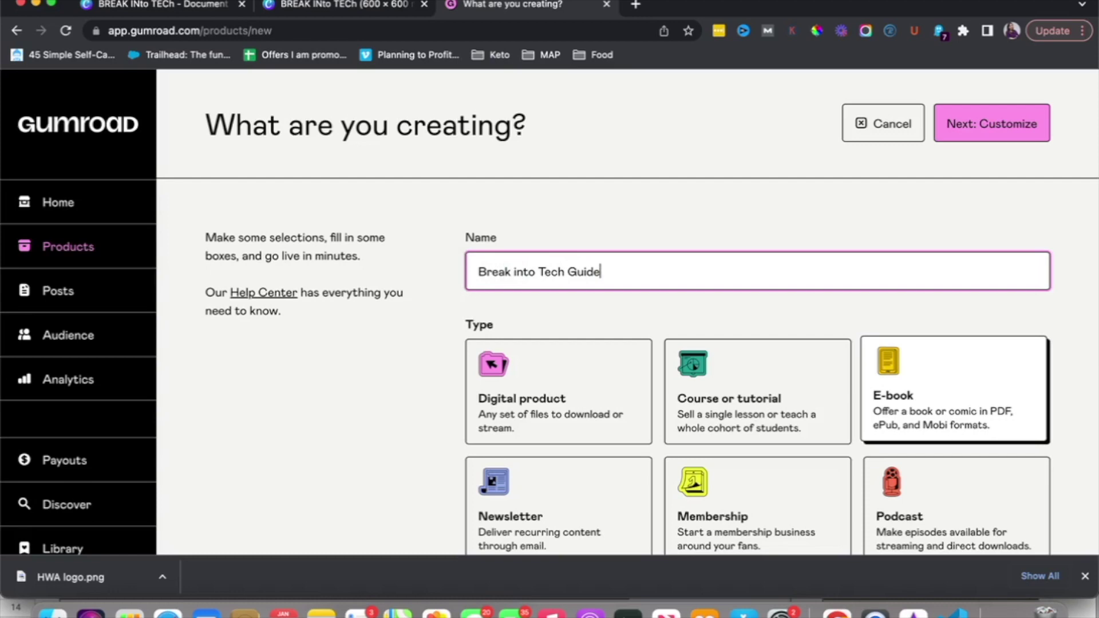
Set the product's price to $9 and continue to its customization page.
{"action": "scroll", "coordinate": [1011, 343], "scroll_direction": "down", "scroll_amount": 3}
{"action": "left_click", "coordinate": [979, 296]}
{"action": "scroll", "coordinate": [978, 294], "scroll_direction": "down", "scroll_amount": 5}
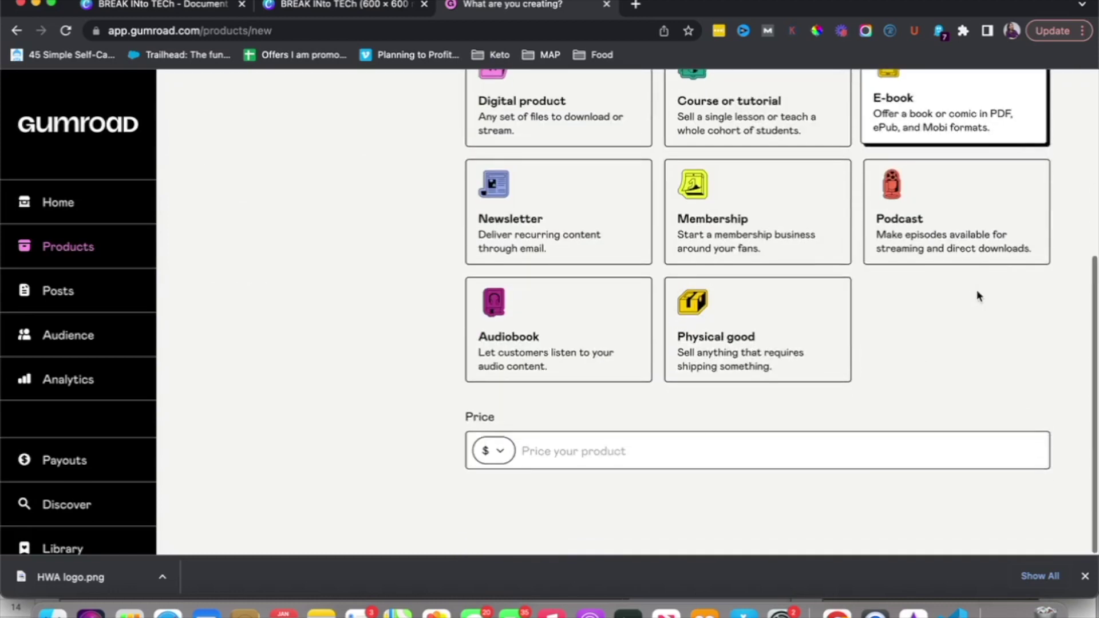
{"action": "left_click", "coordinate": [725, 454]}
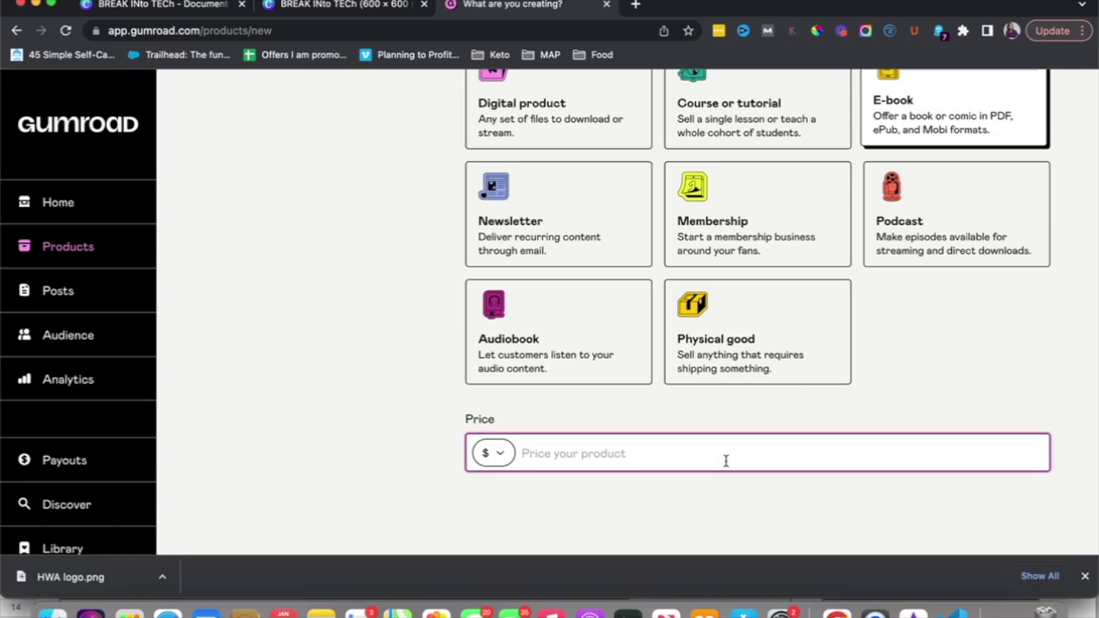
{"action": "type", "text": "9"}
{"action": "left_click", "coordinate": [720, 524]}
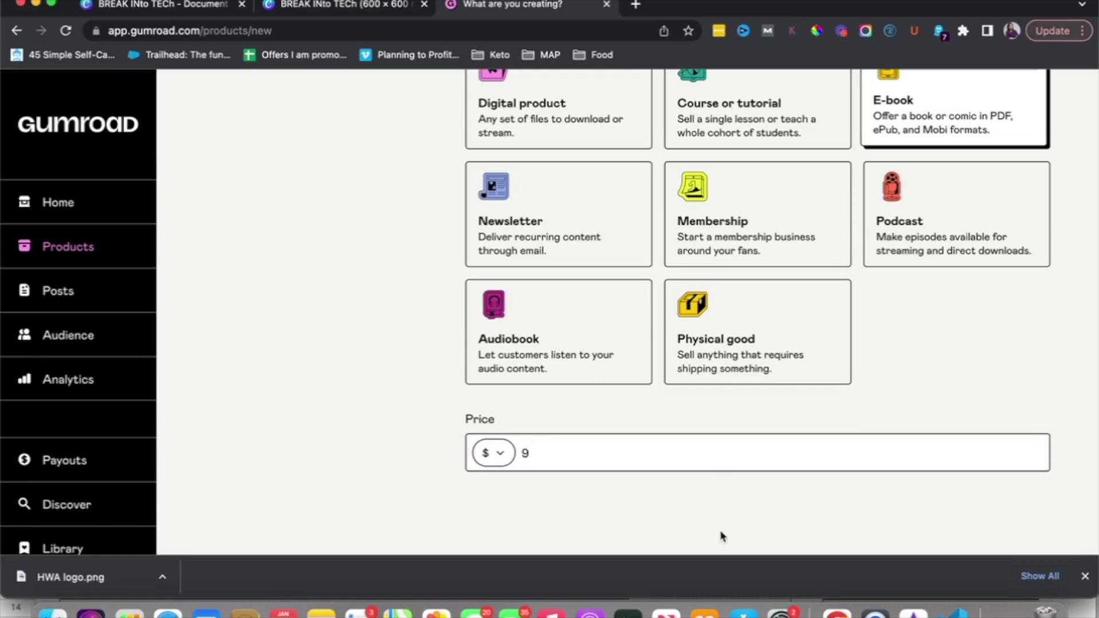
{"action": "scroll", "coordinate": [722, 534], "scroll_direction": "up", "scroll_amount": 7}
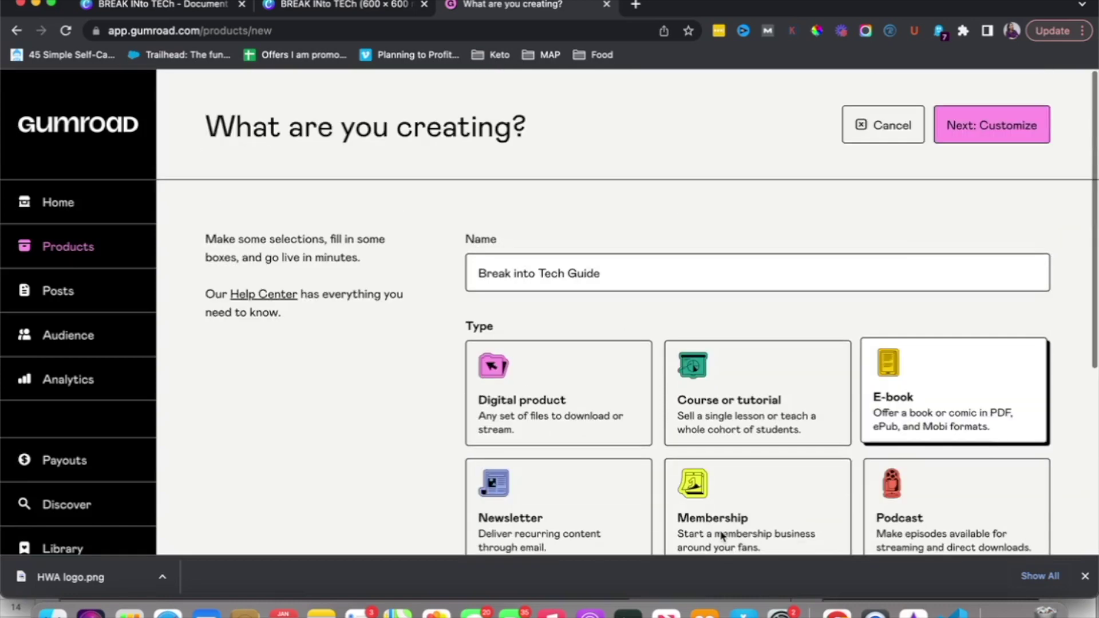
{"action": "left_click", "coordinate": [976, 139]}
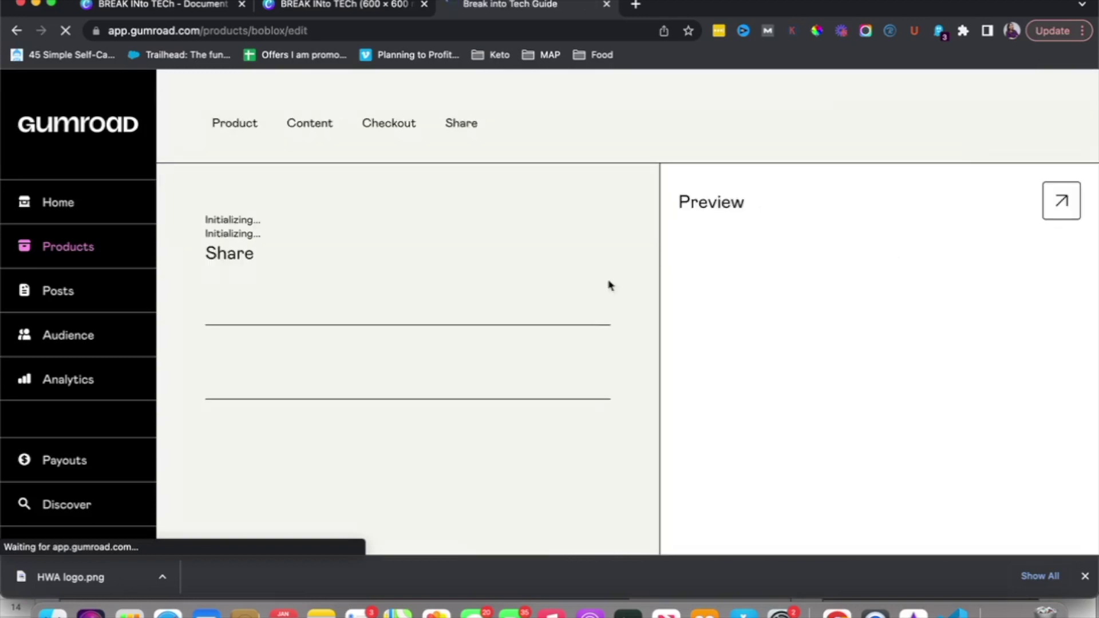
Set the product's custom URL ending to break-into-tech.
{"action": "scroll", "coordinate": [438, 298], "scroll_direction": "down", "scroll_amount": 3}
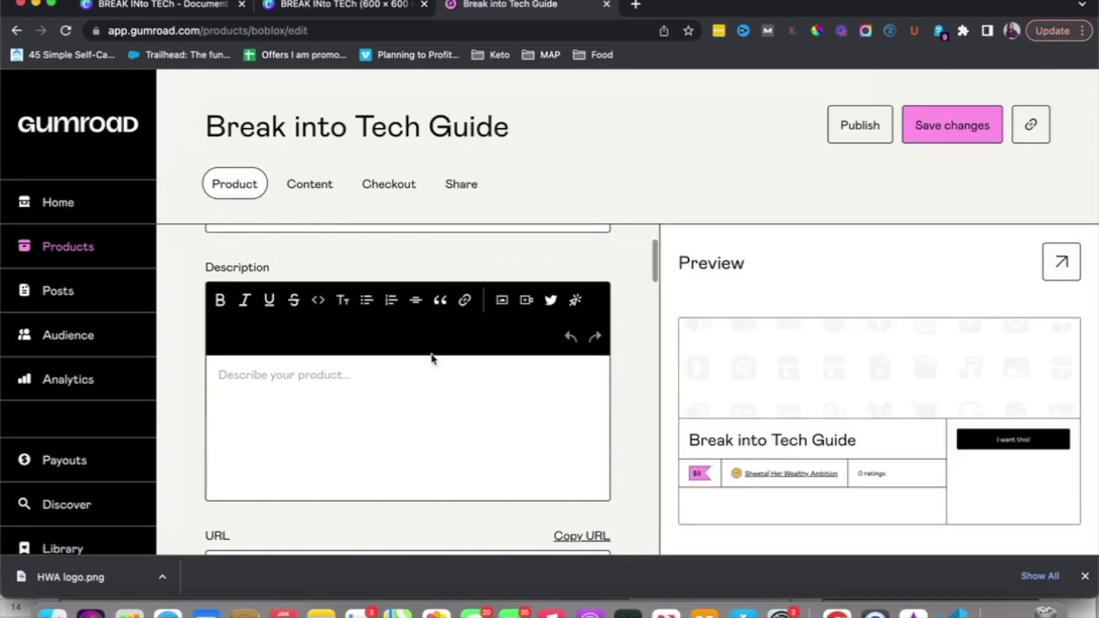
{"action": "scroll", "coordinate": [327, 383], "scroll_direction": "down", "scroll_amount": 2}
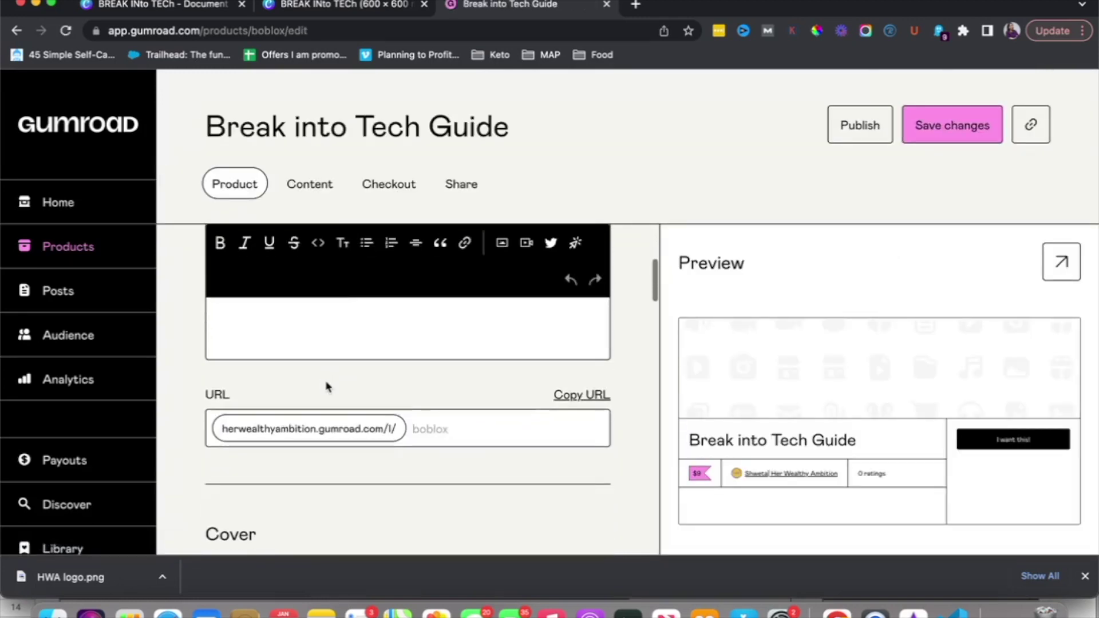
{"action": "left_click", "coordinate": [465, 378]}
{"action": "type", "text": "te"}
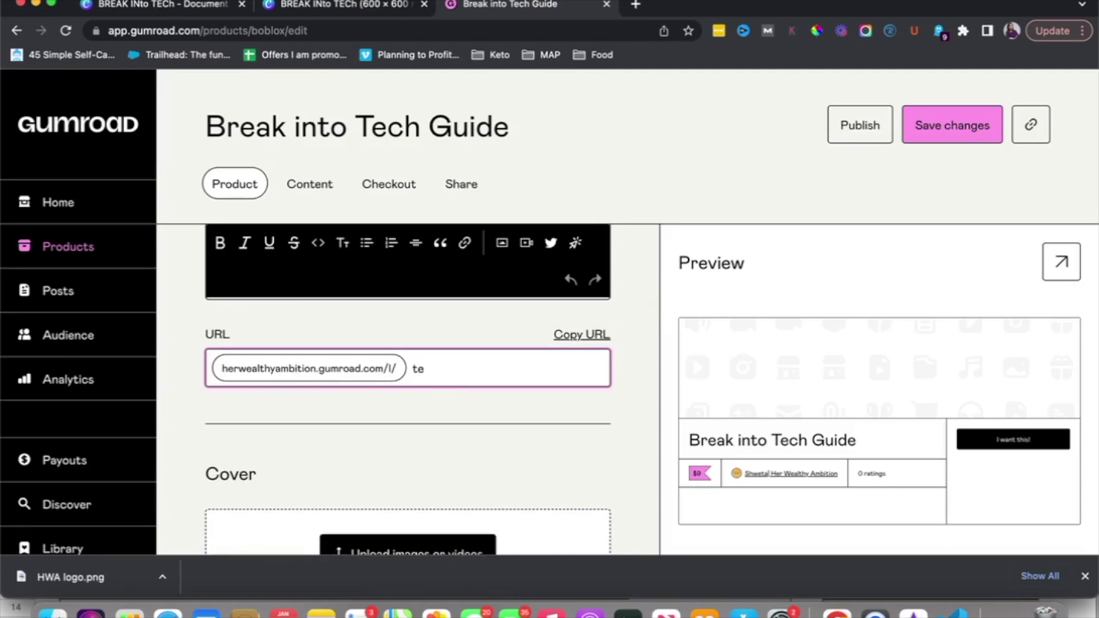
{"action": "key", "text": "BackSpace"}
{"action": "type", "text": "break-into-tech"}
Copy the full resume-advice text from the "There's a lot of..." note in Notes into the product's description.
{"action": "scroll", "coordinate": [486, 409], "scroll_direction": "down", "scroll_amount": 5}
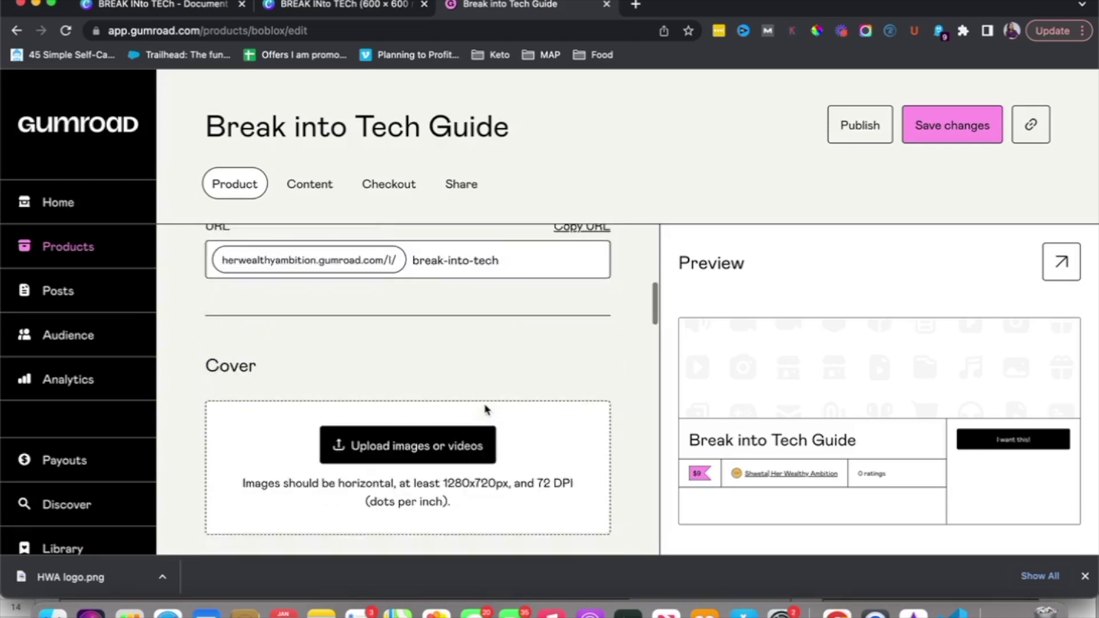
{"action": "scroll", "coordinate": [486, 409], "scroll_direction": "down", "scroll_amount": 3}
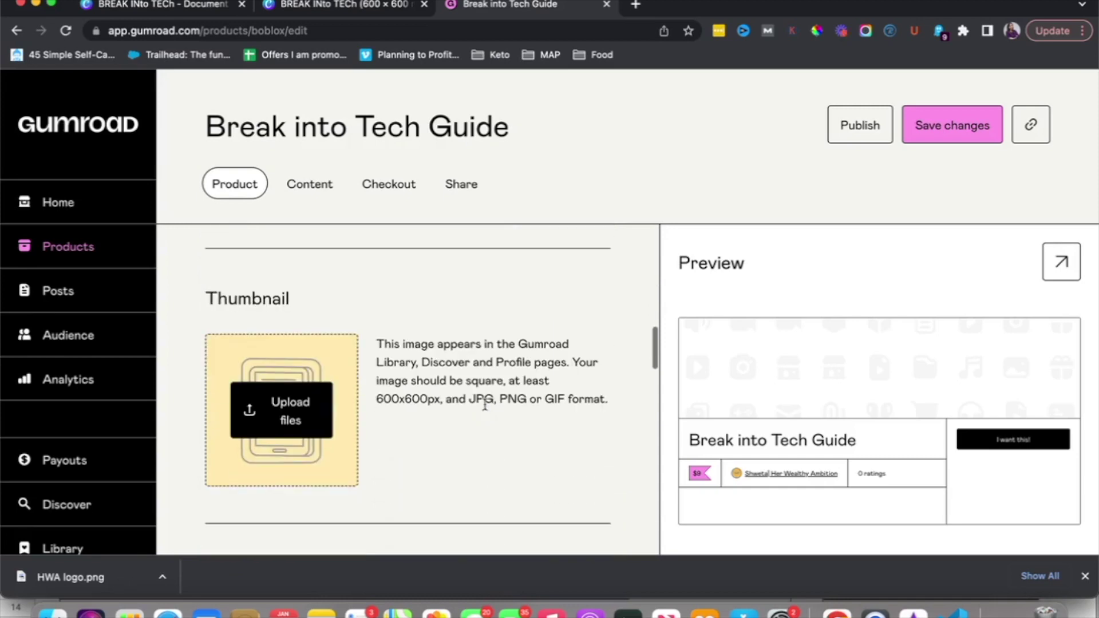
{"action": "scroll", "coordinate": [375, 405], "scroll_direction": "up", "scroll_amount": 8}
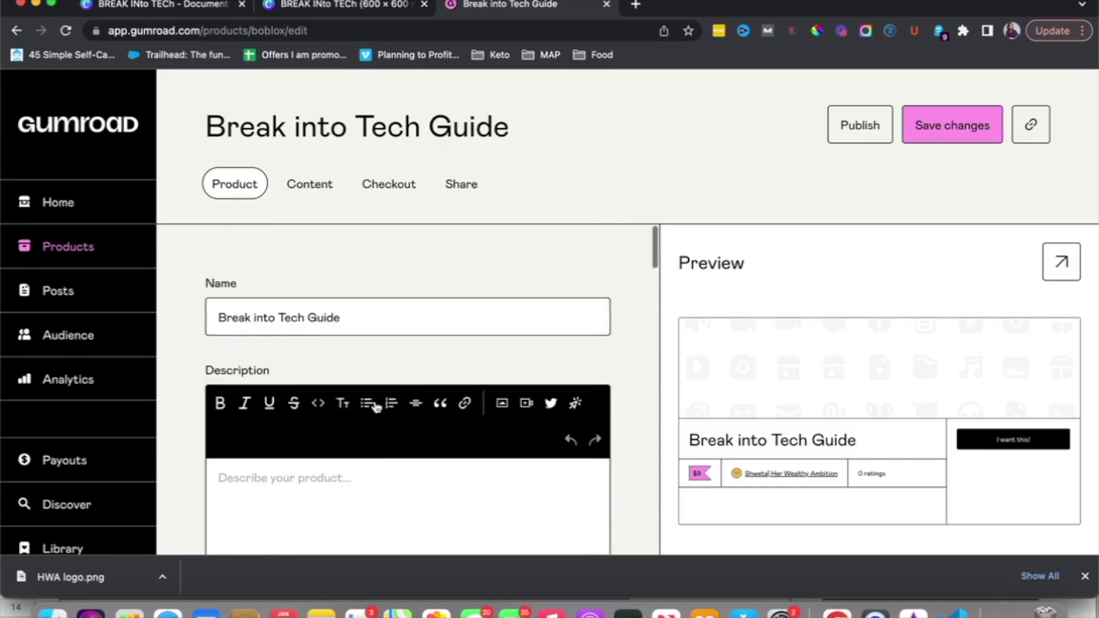
{"action": "scroll", "coordinate": [403, 407], "scroll_direction": "down", "scroll_amount": 2}
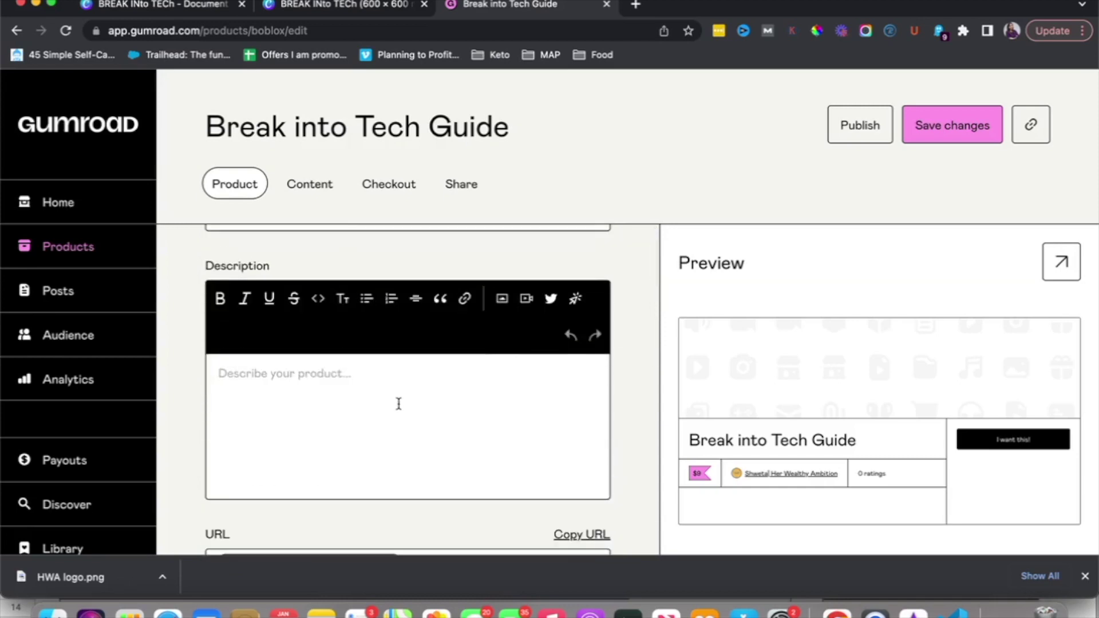
{"action": "left_click", "coordinate": [321, 612]}
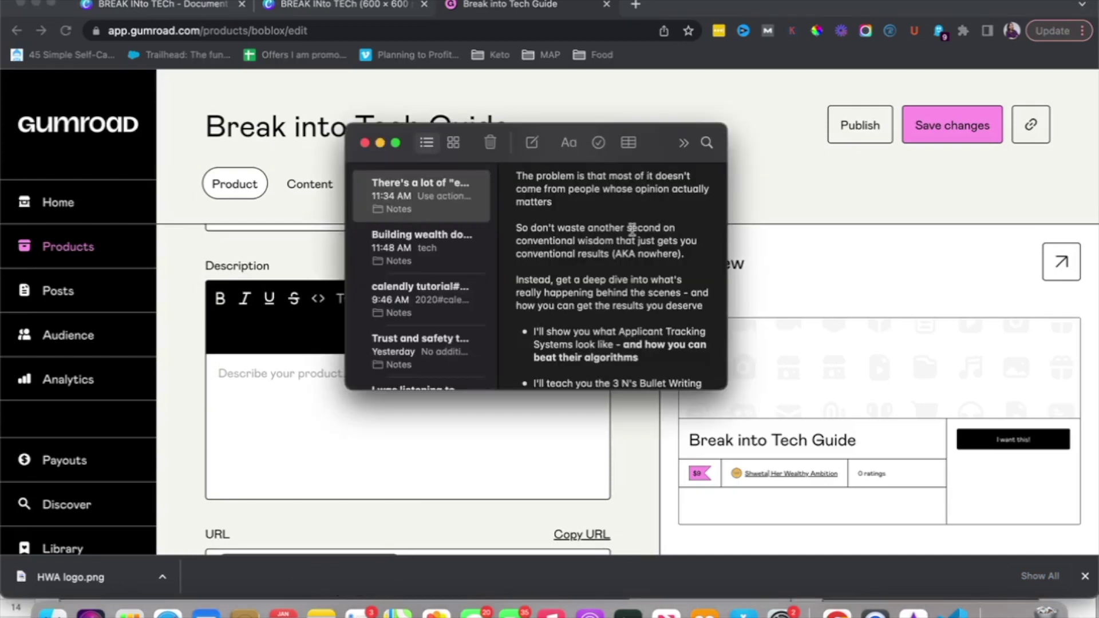
{"action": "scroll", "coordinate": [632, 229], "scroll_direction": "up", "scroll_amount": 3}
{"action": "left_click_drag", "start_coordinate": [516, 189], "coordinate": [602, 426]}
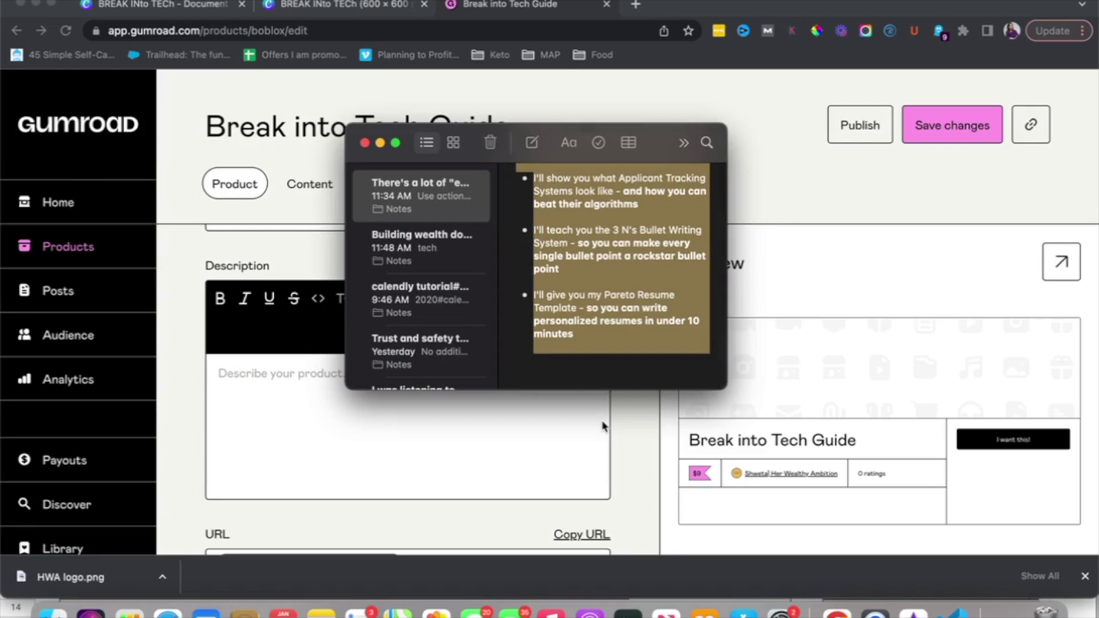
{"action": "left_click", "coordinate": [274, 389]}
{"action": "left_click", "coordinate": [277, 375]}
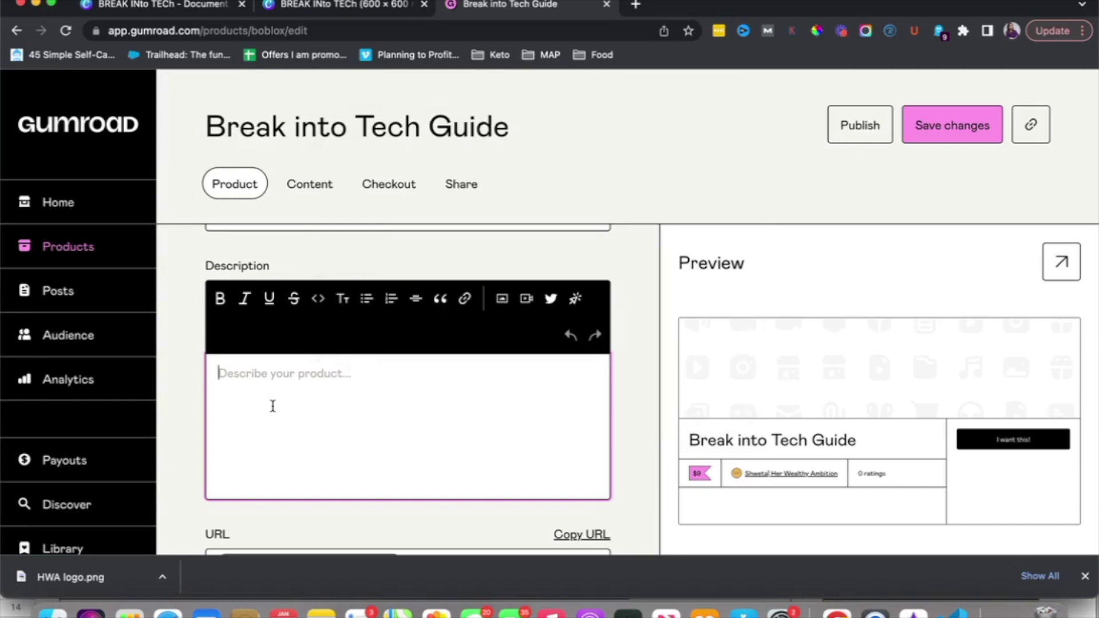
{"action": "key", "text": "super+v"}
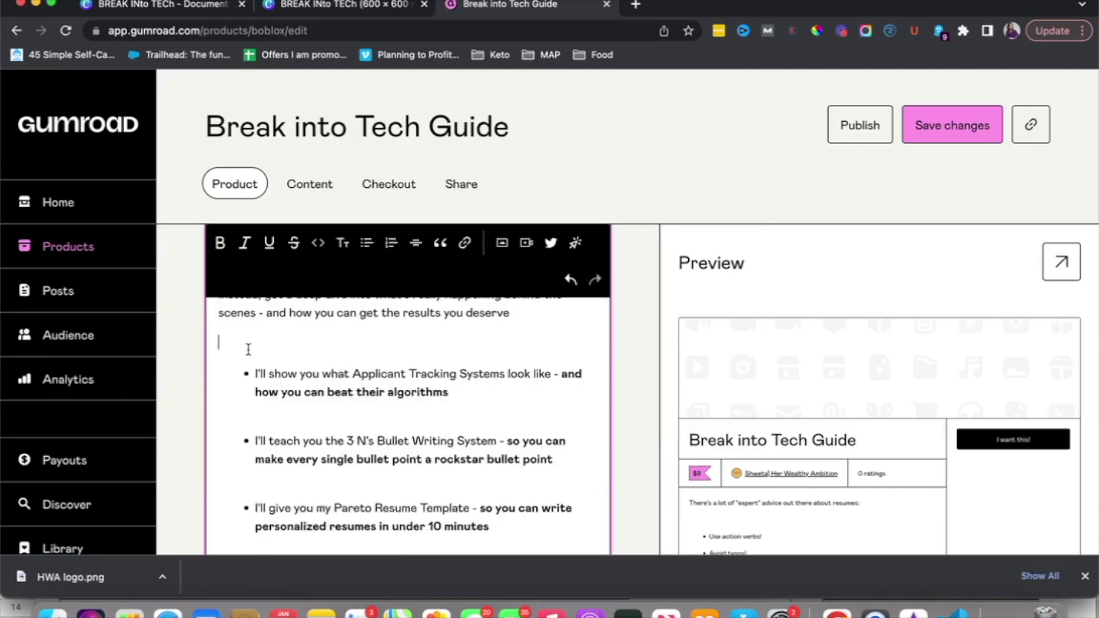
Remove the blank lines above the "I'll show you" bullet list and around the "Use action verbs!" list in the description.
{"action": "left_click", "coordinate": [248, 350]}
{"action": "key", "text": "BackSpace"}
{"action": "left_click", "coordinate": [266, 388]}
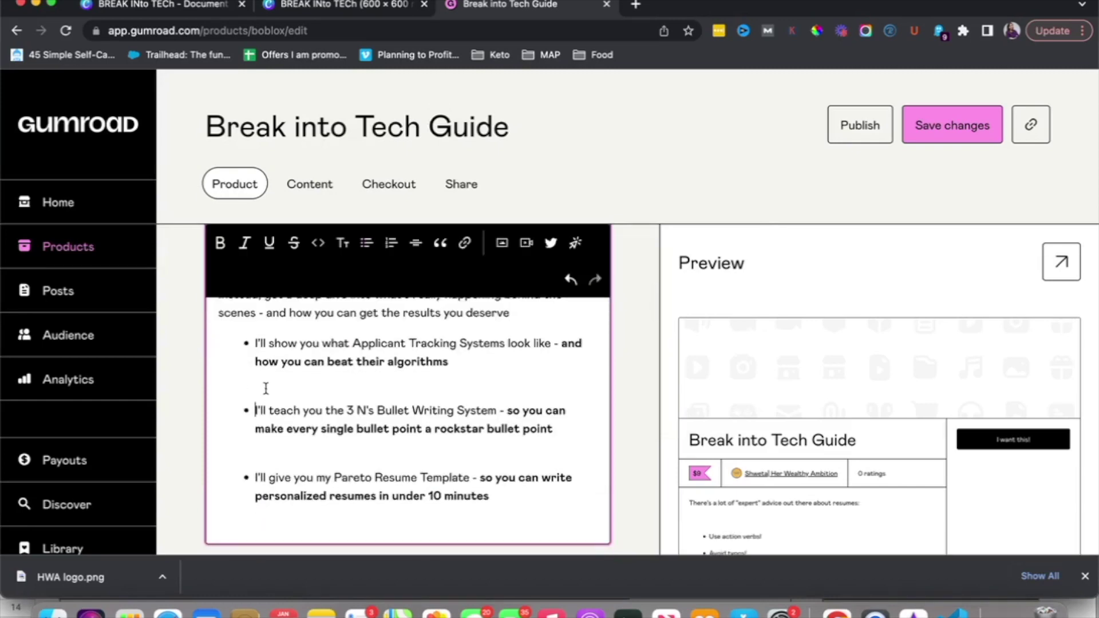
{"action": "scroll", "coordinate": [265, 389], "scroll_direction": "up", "scroll_amount": 10}
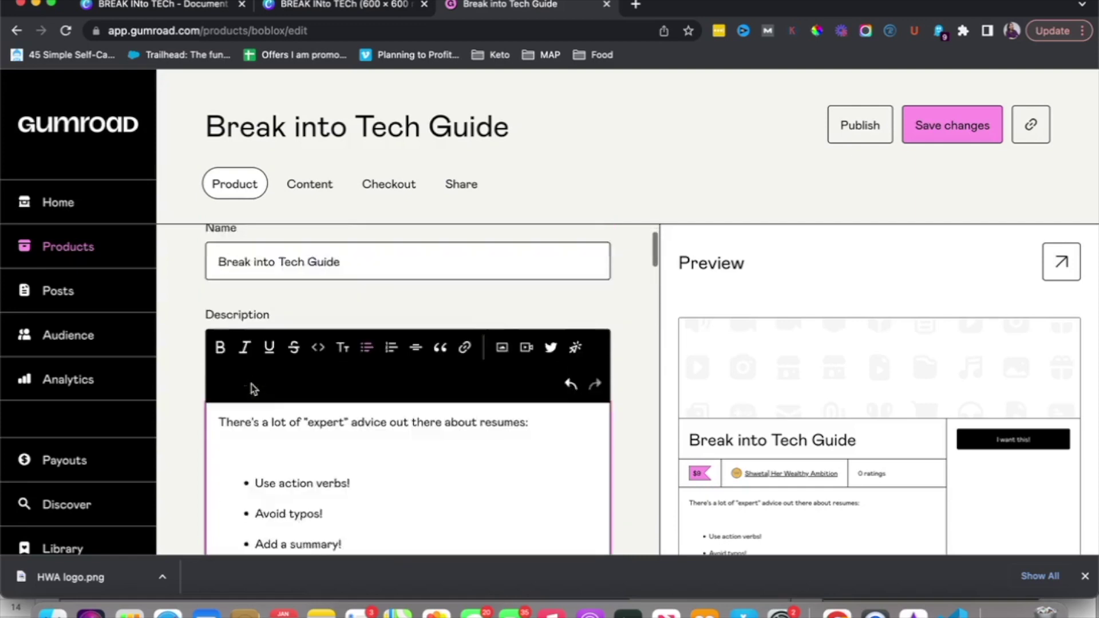
{"action": "scroll", "coordinate": [251, 384], "scroll_direction": "down", "scroll_amount": 2}
{"action": "left_click", "coordinate": [253, 363]}
{"action": "key", "text": "BackSpace"}
{"action": "left_click", "coordinate": [264, 477]}
{"action": "key", "text": "BackSpace"}
Remove the blank lines above the "So don't waste another second" and "Instead, get a deep dive" paragraphs in the description.
{"action": "scroll", "coordinate": [240, 447], "scroll_direction": "down", "scroll_amount": 2}
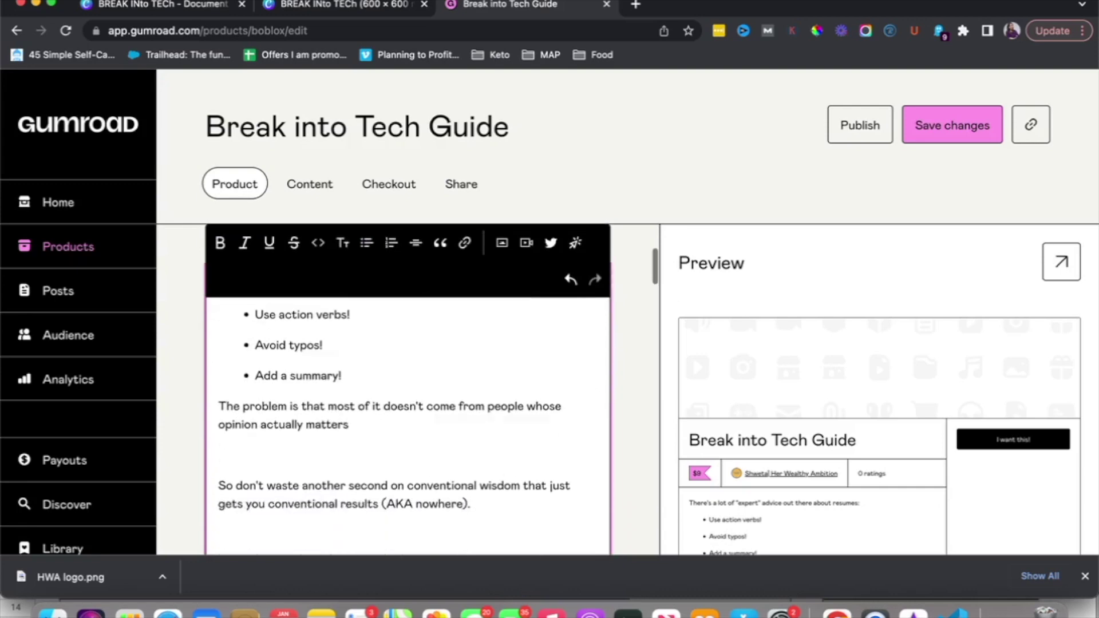
{"action": "left_click", "coordinate": [233, 438]}
{"action": "key", "text": "BackSpace"}
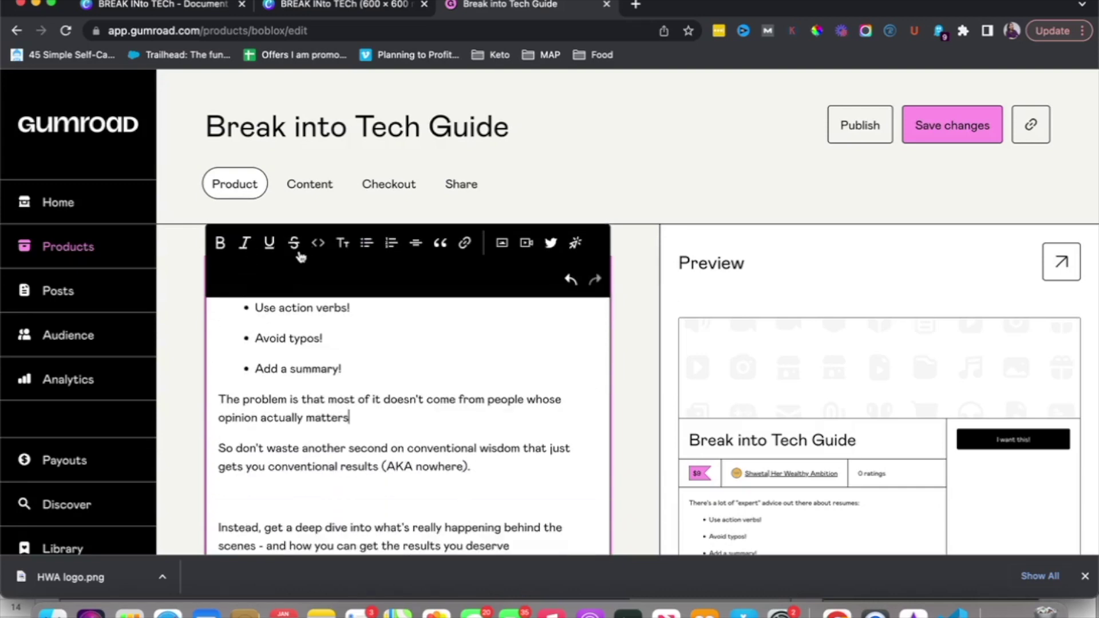
{"action": "scroll", "coordinate": [324, 312], "scroll_direction": "down", "scroll_amount": 2}
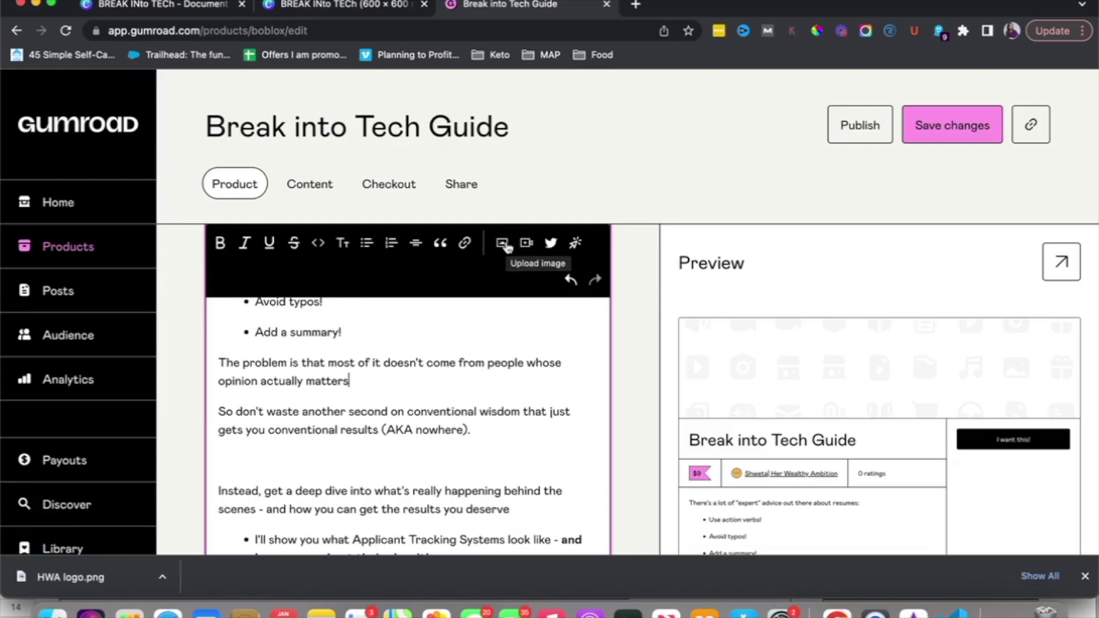
{"action": "scroll", "coordinate": [449, 383], "scroll_direction": "down", "scroll_amount": 2}
{"action": "left_click", "coordinate": [425, 376]}
{"action": "key", "text": "BackSpace"}
{"action": "scroll", "coordinate": [408, 372], "scroll_direction": "down", "scroll_amount": 3}
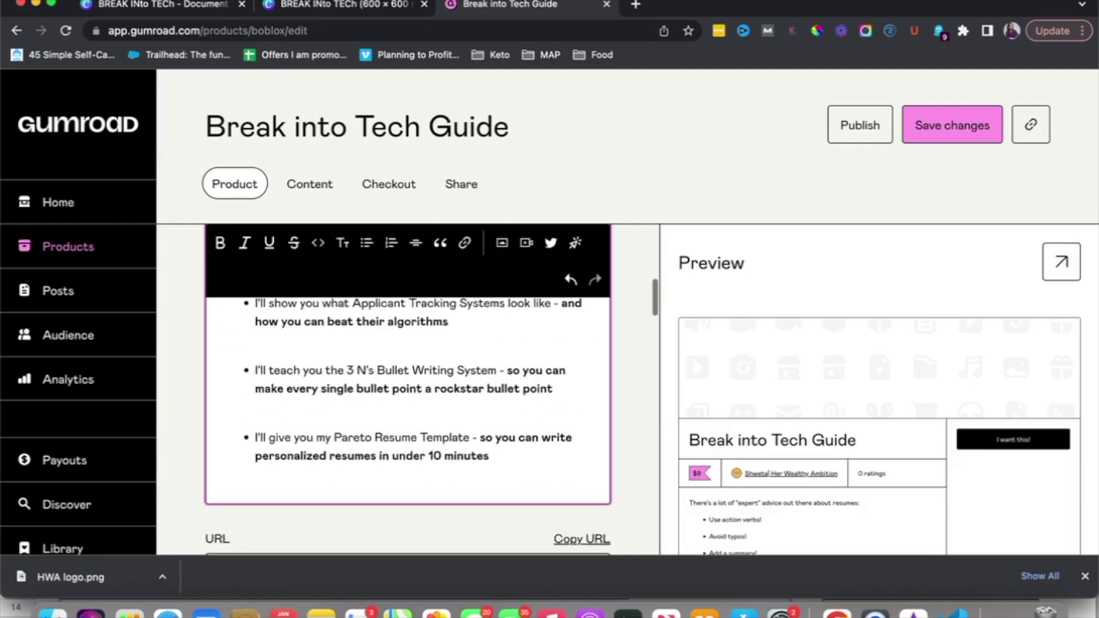
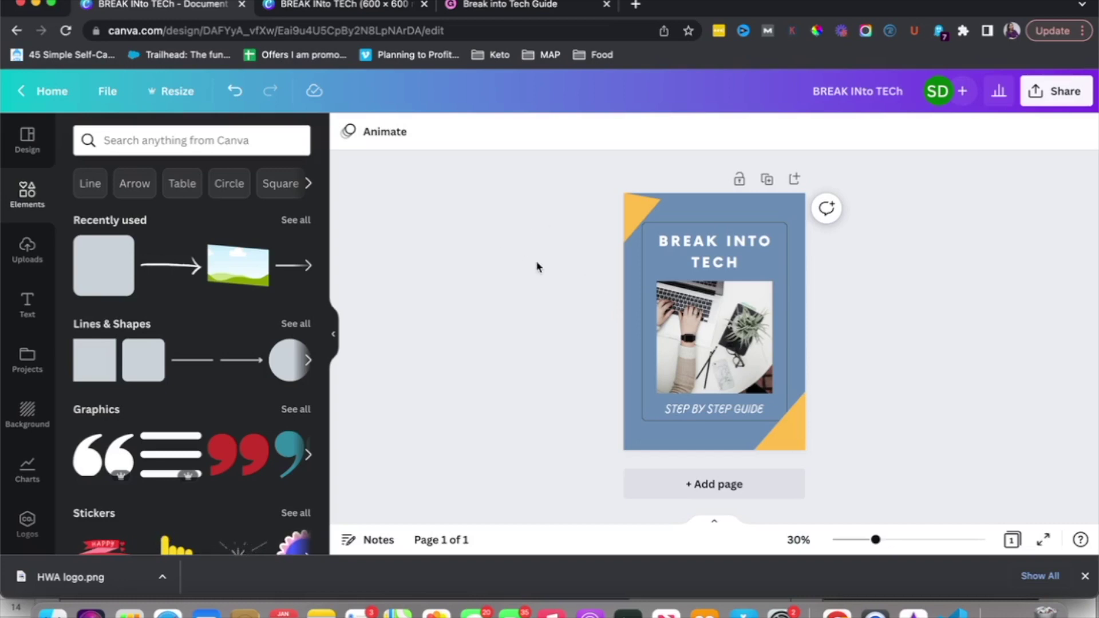
Leave the workbook template's page list and browse the ebook cover templates for the BREAK INto TECh design in Canva.
{"action": "left_click", "coordinate": [18, 152]}
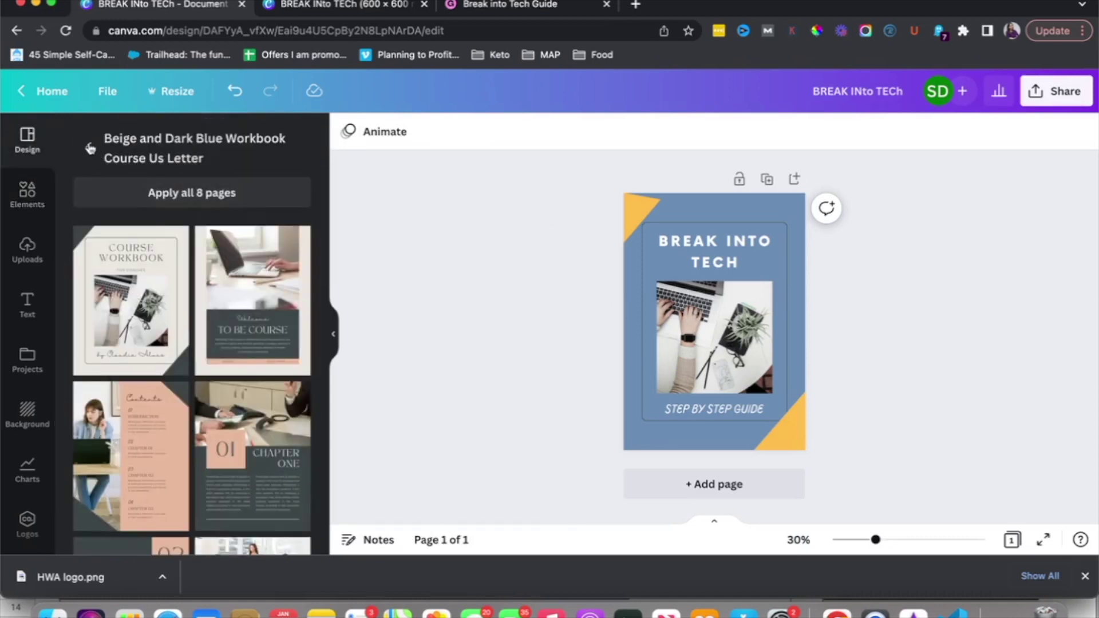
{"action": "left_click", "coordinate": [88, 148]}
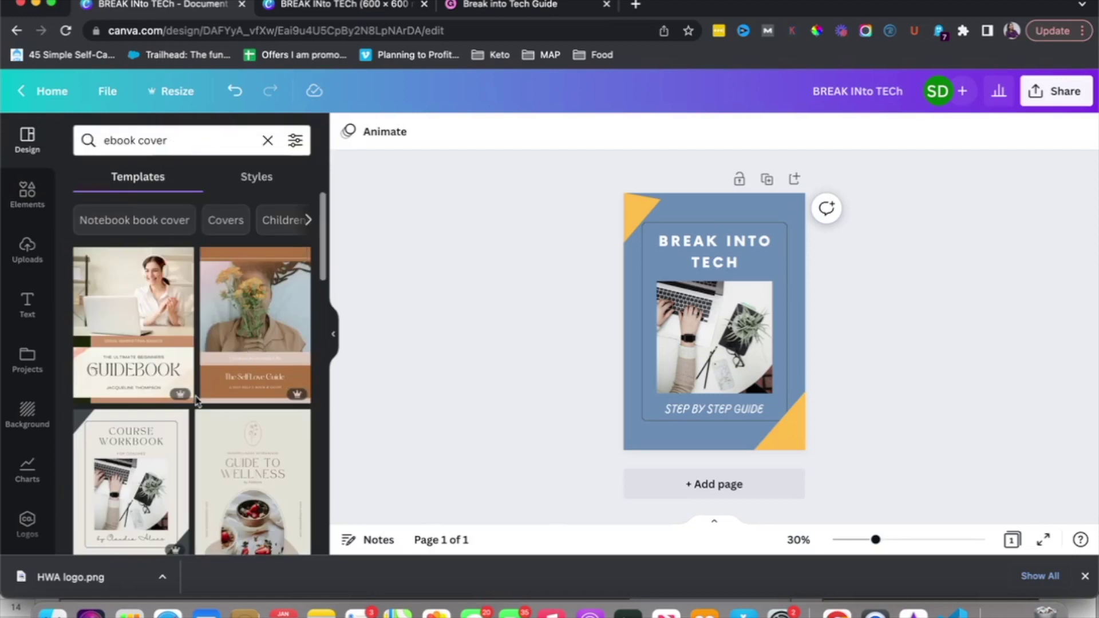
{"action": "scroll", "coordinate": [132, 396], "scroll_direction": "down", "scroll_amount": 3}
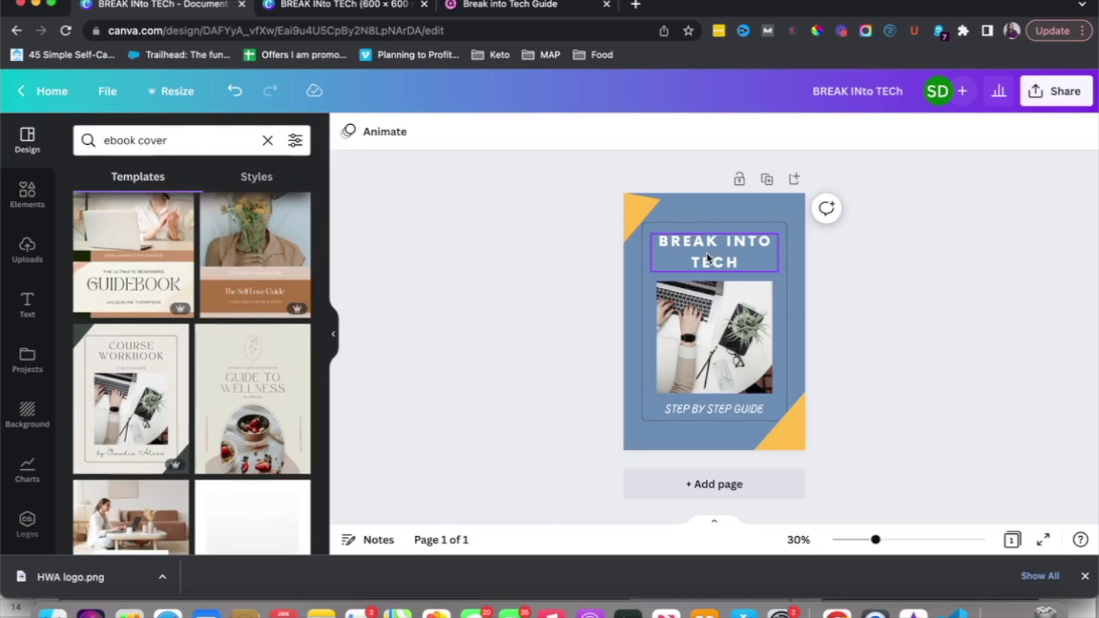
Check the thumbnail's required image size in Gumroad, and look at the resize options for the BREAK INto TECh design in Canva.
{"action": "left_click", "coordinate": [504, 7]}
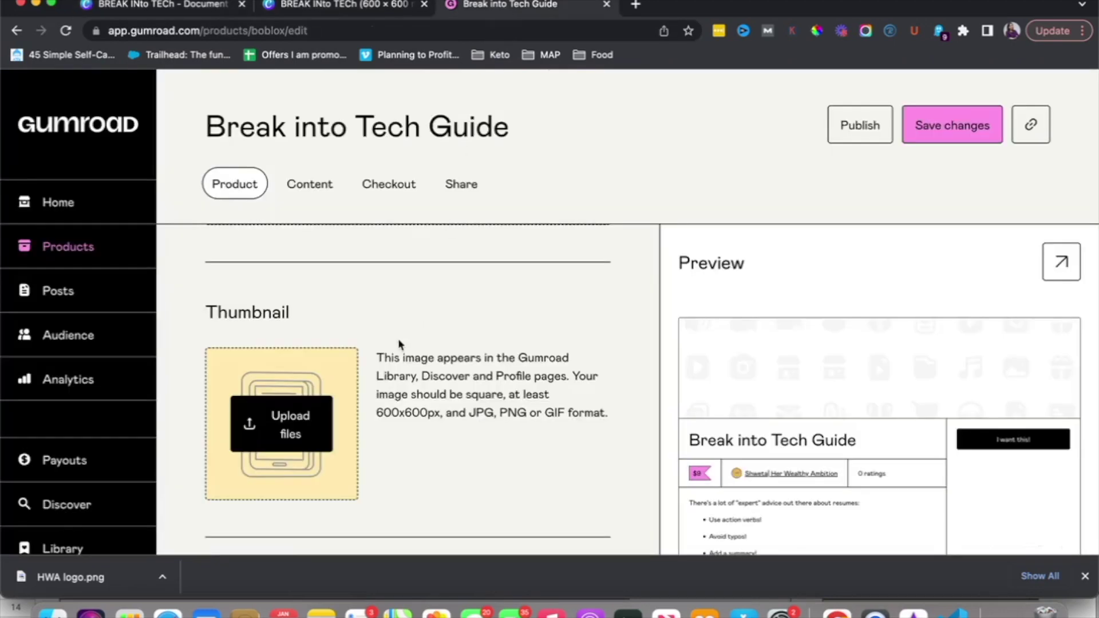
{"action": "left_click_drag", "start_coordinate": [377, 412], "coordinate": [442, 412]}
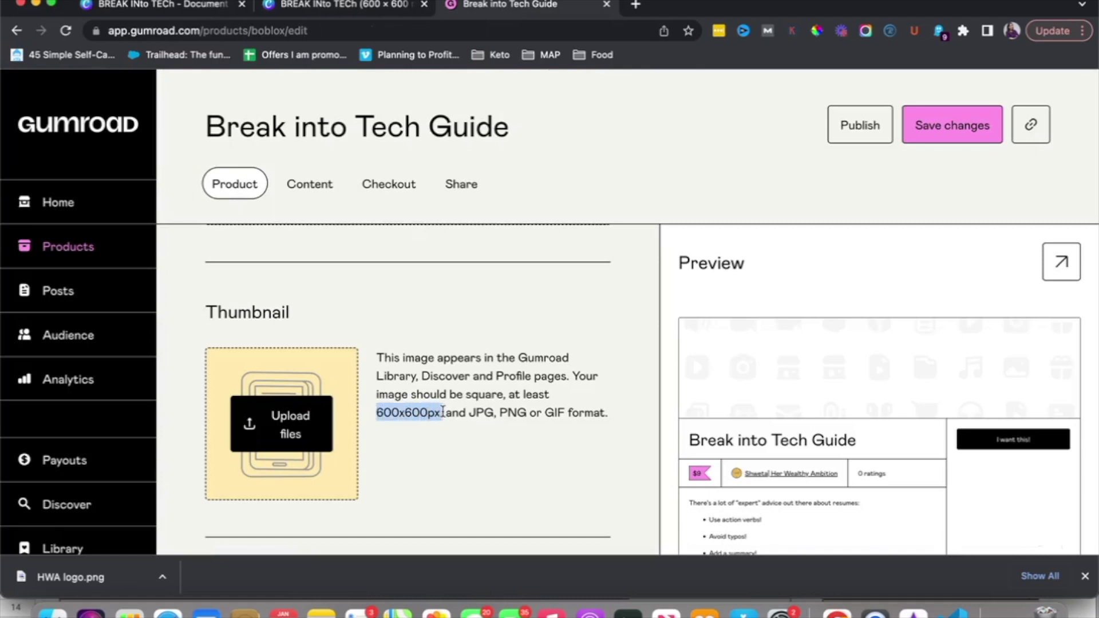
{"action": "left_click", "coordinate": [185, 7]}
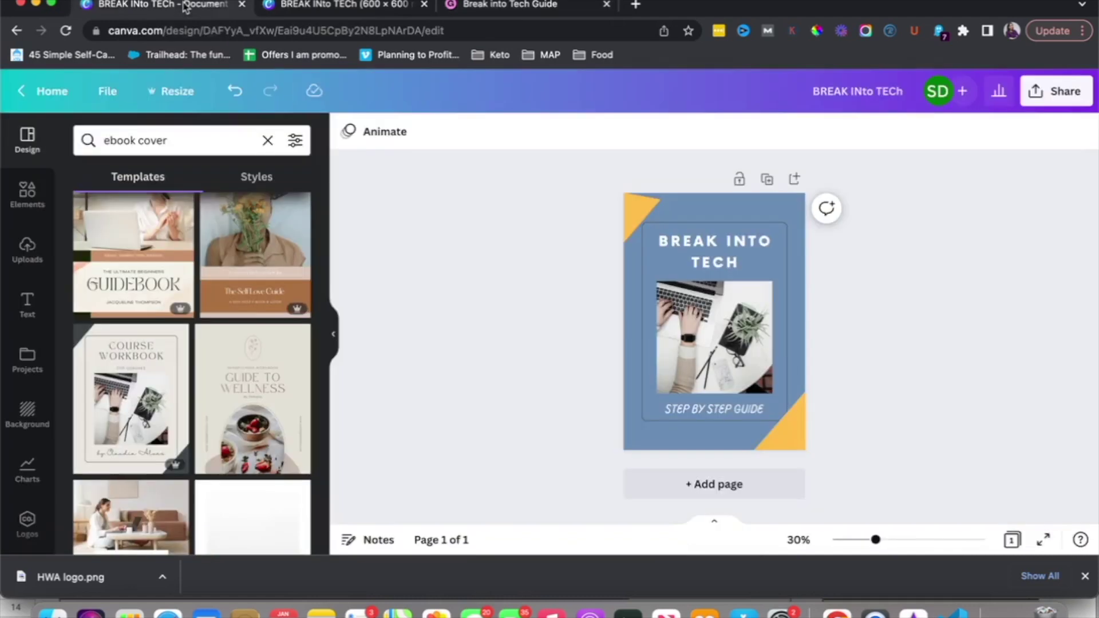
{"action": "left_click", "coordinate": [172, 93]}
{"action": "left_click", "coordinate": [172, 93]}
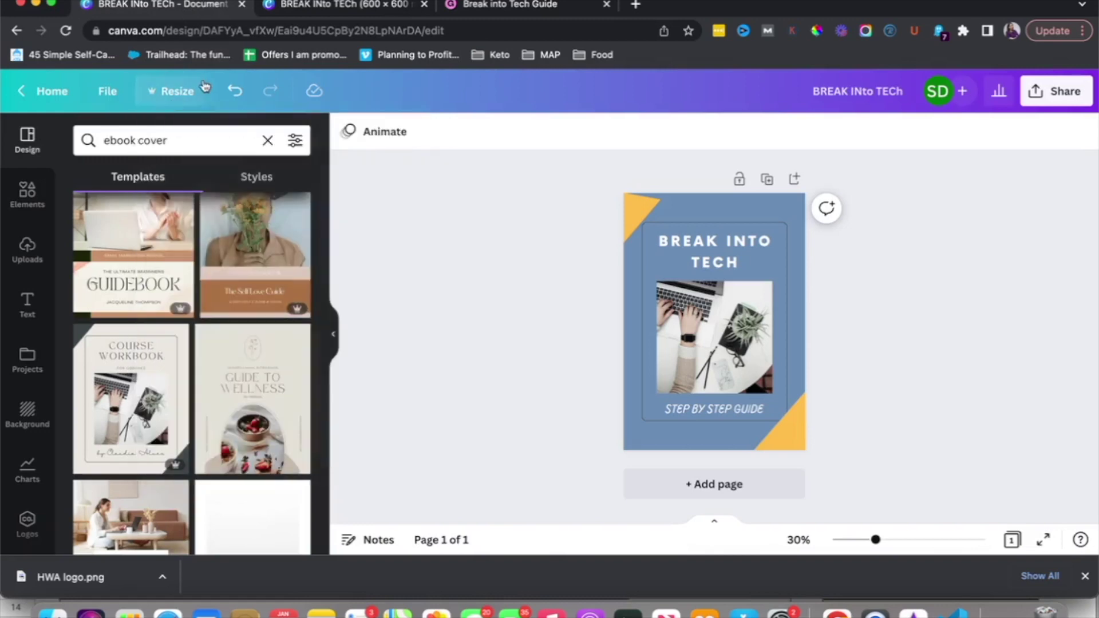
{"action": "left_click", "coordinate": [305, 7]}
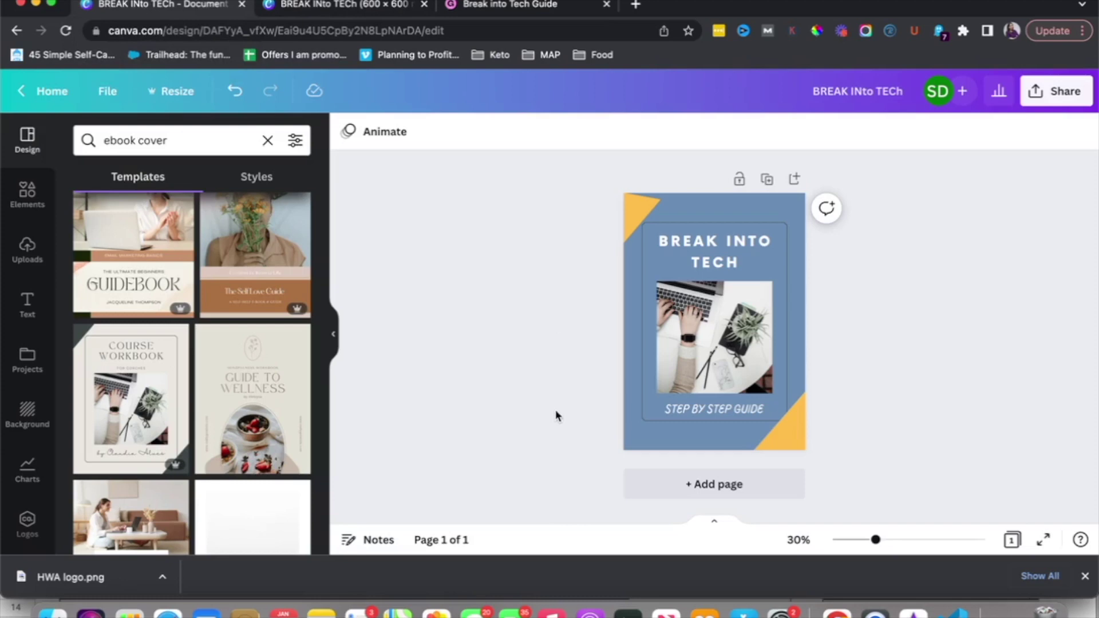
Download the square BREAK INto TECh (600 × 600 mm) design from Canva as a PNG into the Downloads folder.
{"action": "left_click", "coordinate": [389, 8]}
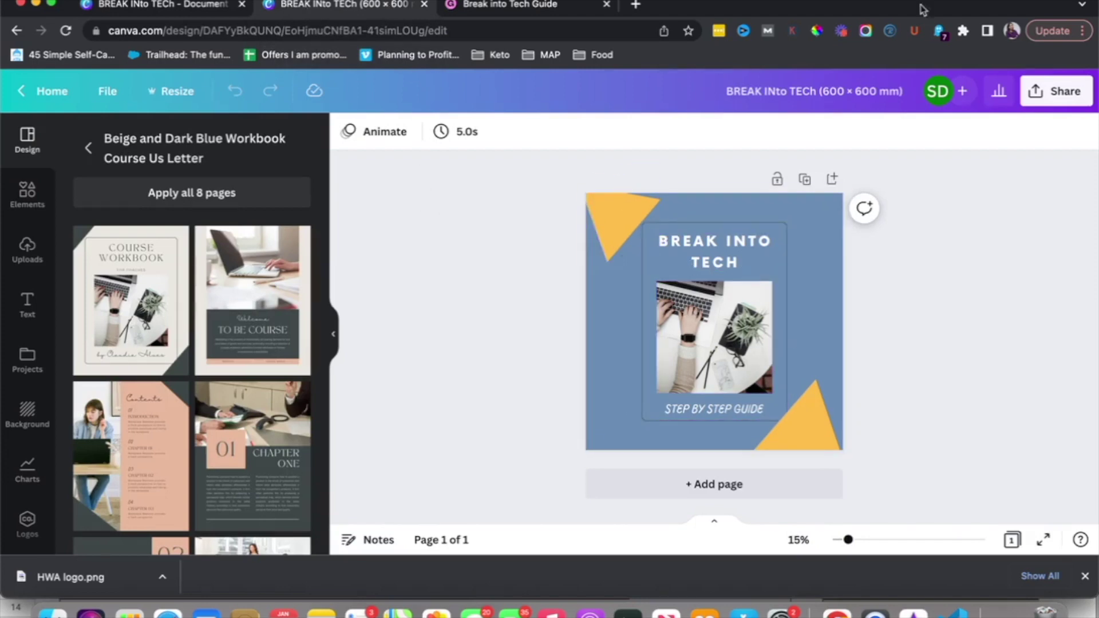
{"action": "left_click", "coordinate": [1066, 95]}
{"action": "scroll", "coordinate": [842, 422], "scroll_direction": "down", "scroll_amount": 2}
{"action": "left_click", "coordinate": [848, 404]}
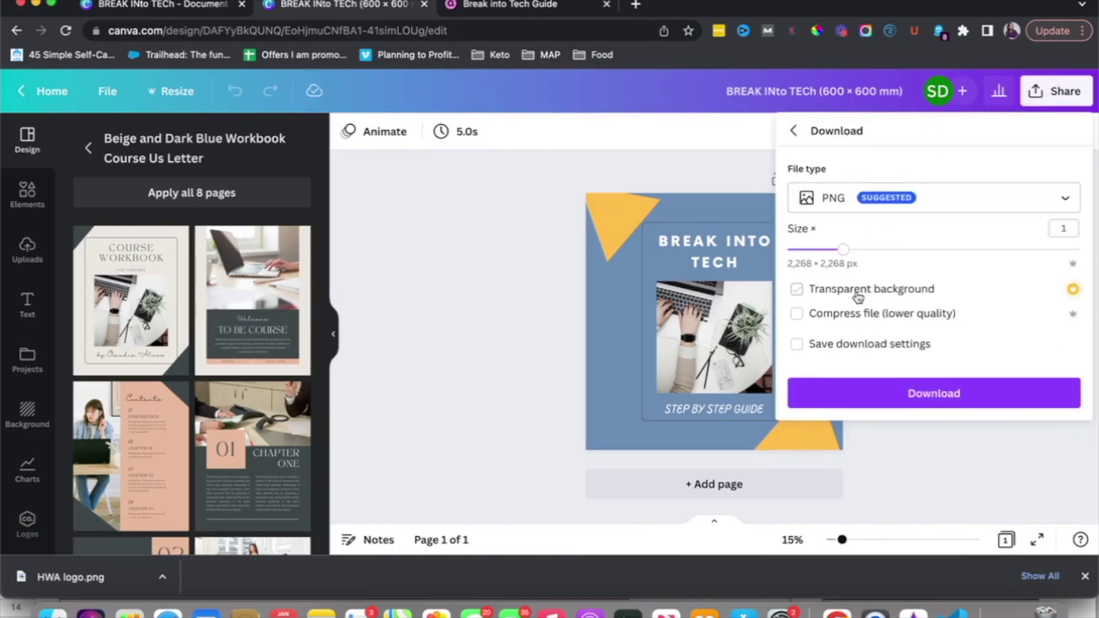
{"action": "left_click", "coordinate": [882, 393]}
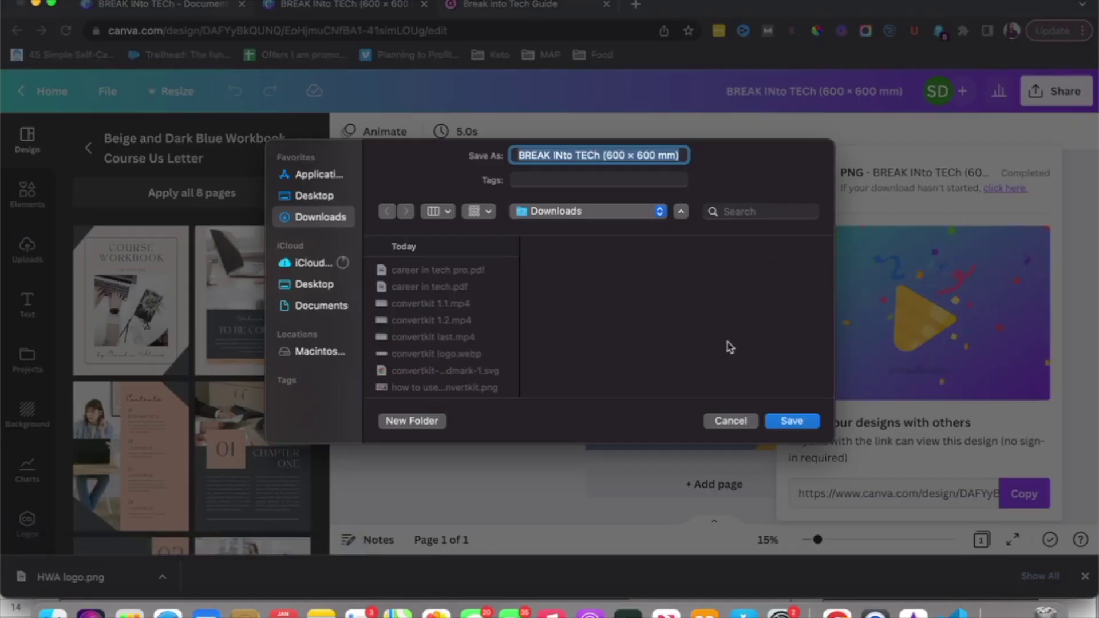
{"action": "left_click", "coordinate": [792, 422]}
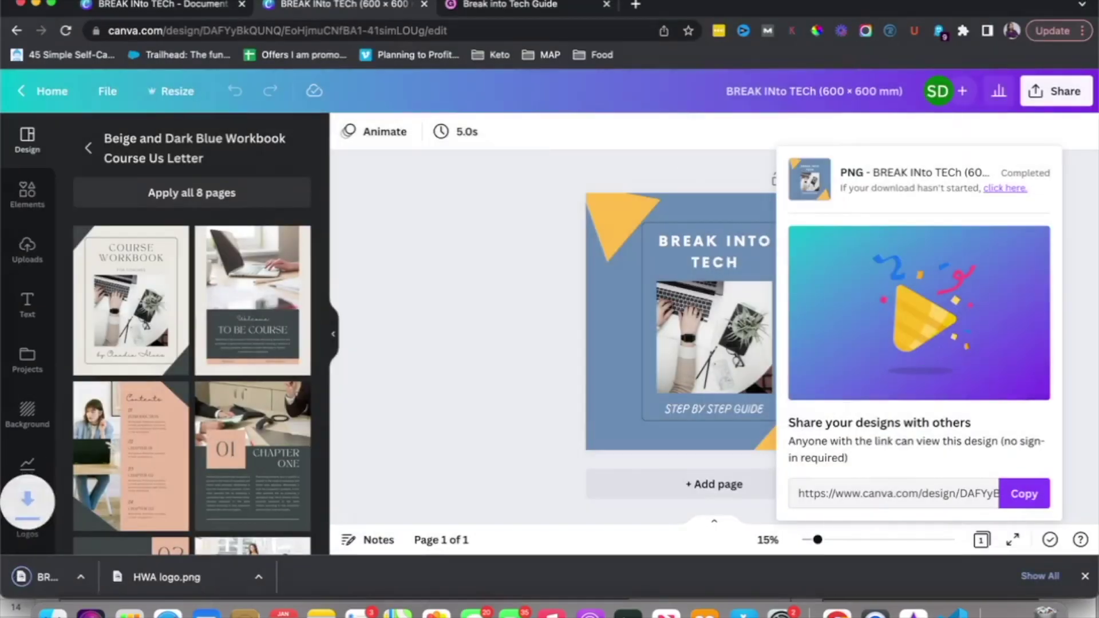
Upload the downloaded square BREAK INto TECh PNG as the product thumbnail in Gumroad.
{"action": "key", "text": "ctrl+Tab"}
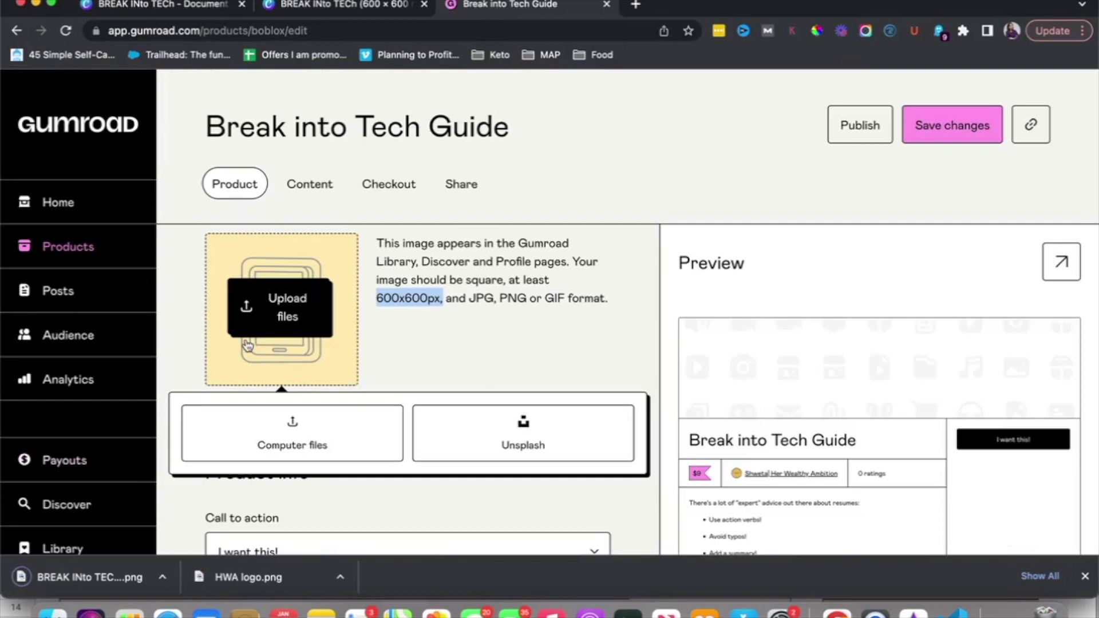
{"action": "left_click", "coordinate": [293, 430]}
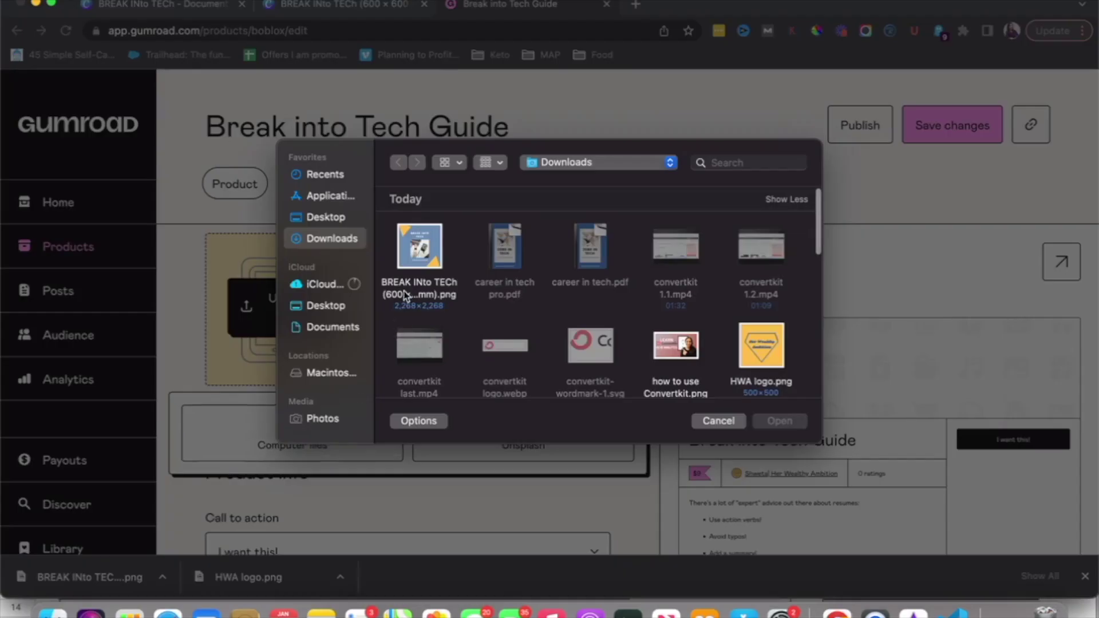
{"action": "left_click", "coordinate": [406, 294]}
{"action": "left_click", "coordinate": [771, 423]}
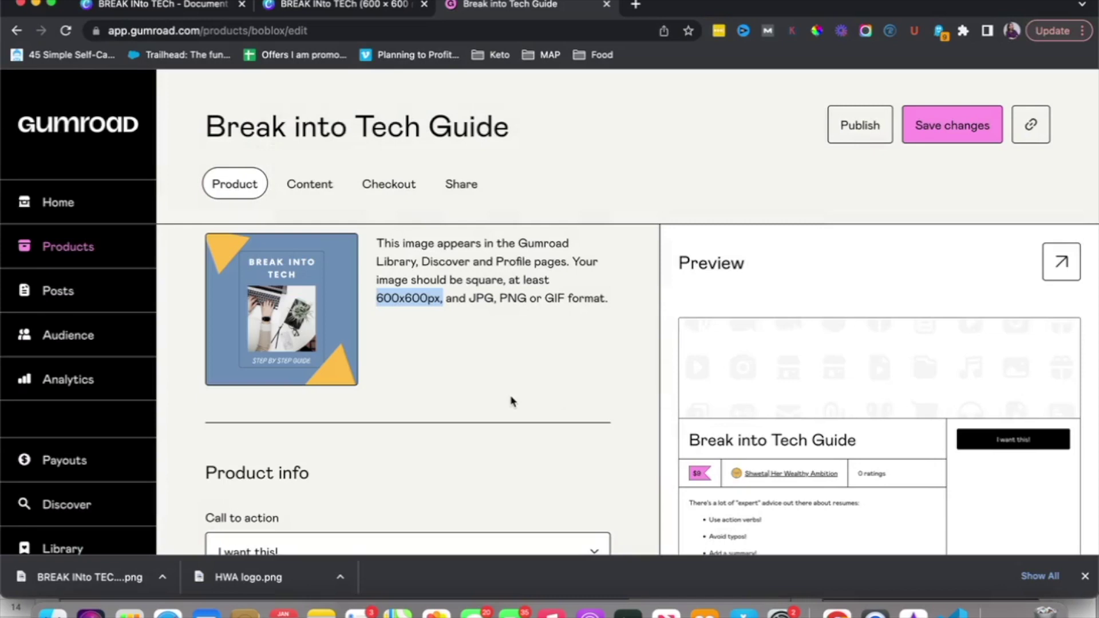
Check the cover image requirements in Gumroad, and download the portrait BREAK INto TECh design from Canva as a PNG.
{"action": "scroll", "coordinate": [511, 401], "scroll_direction": "up", "scroll_amount": 2}
{"action": "scroll", "coordinate": [511, 401], "scroll_direction": "down", "scroll_amount": 6}
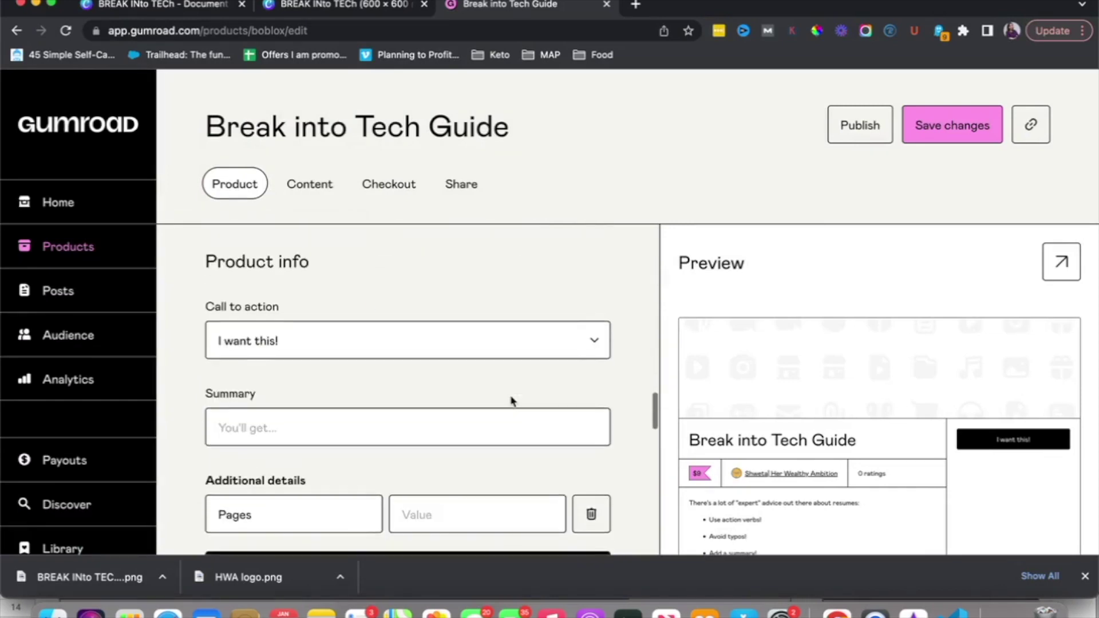
{"action": "scroll", "coordinate": [512, 400], "scroll_direction": "up", "scroll_amount": 5}
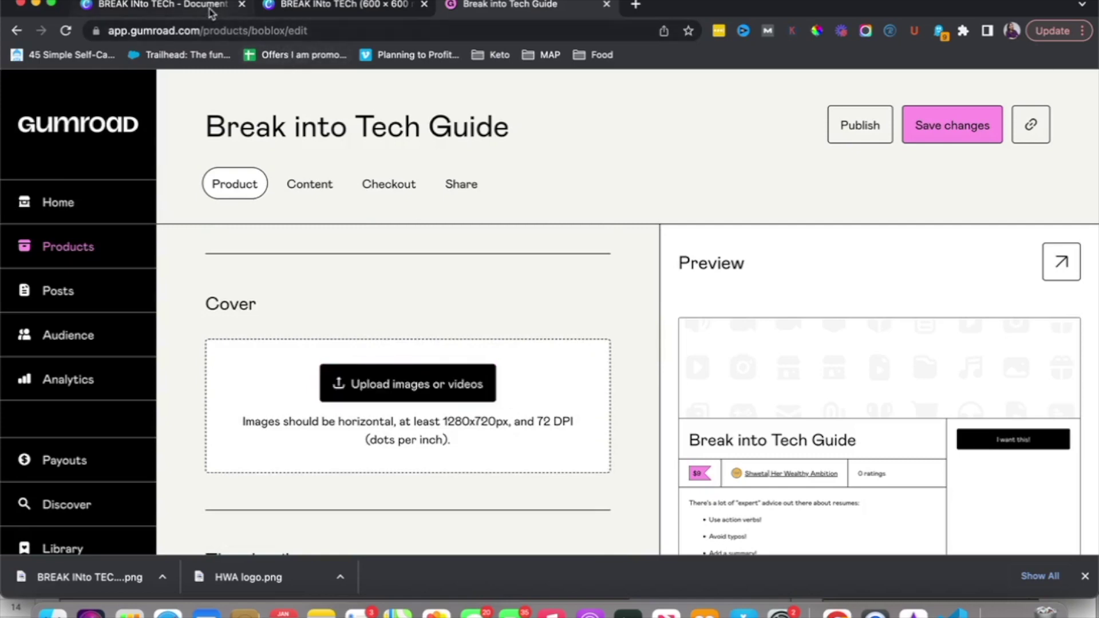
{"action": "left_click", "coordinate": [167, 5]}
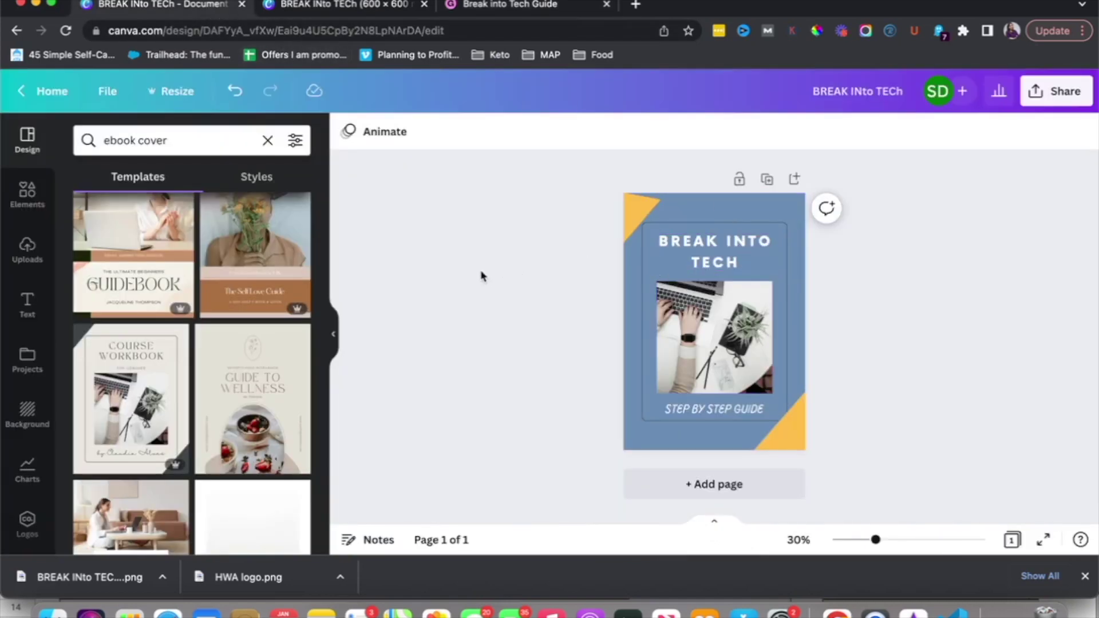
{"action": "left_click", "coordinate": [1047, 97]}
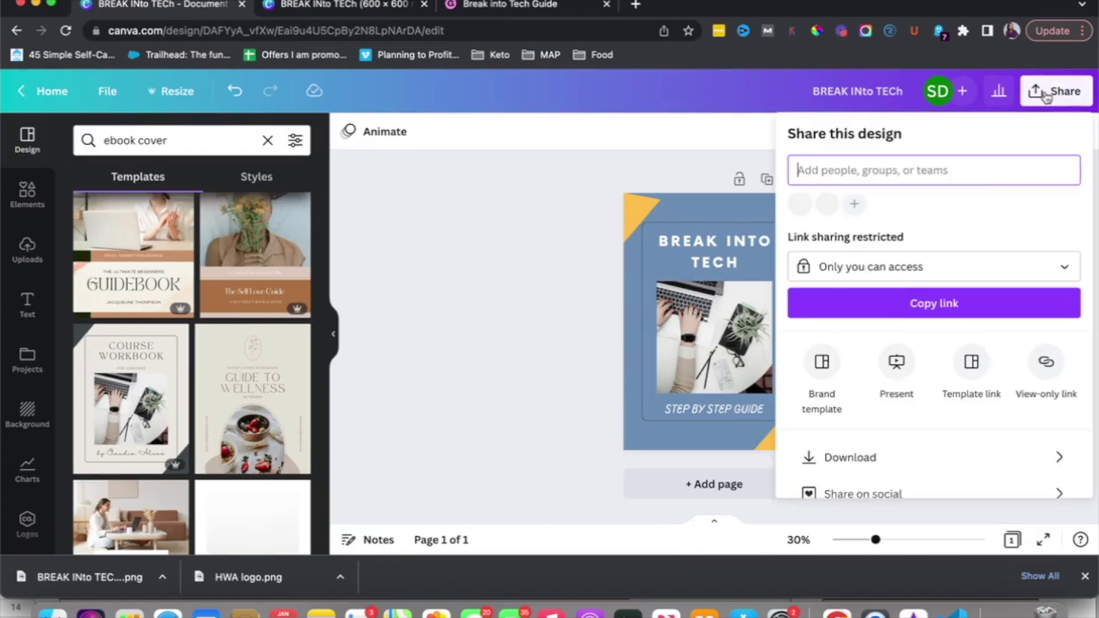
{"action": "left_click", "coordinate": [850, 457]}
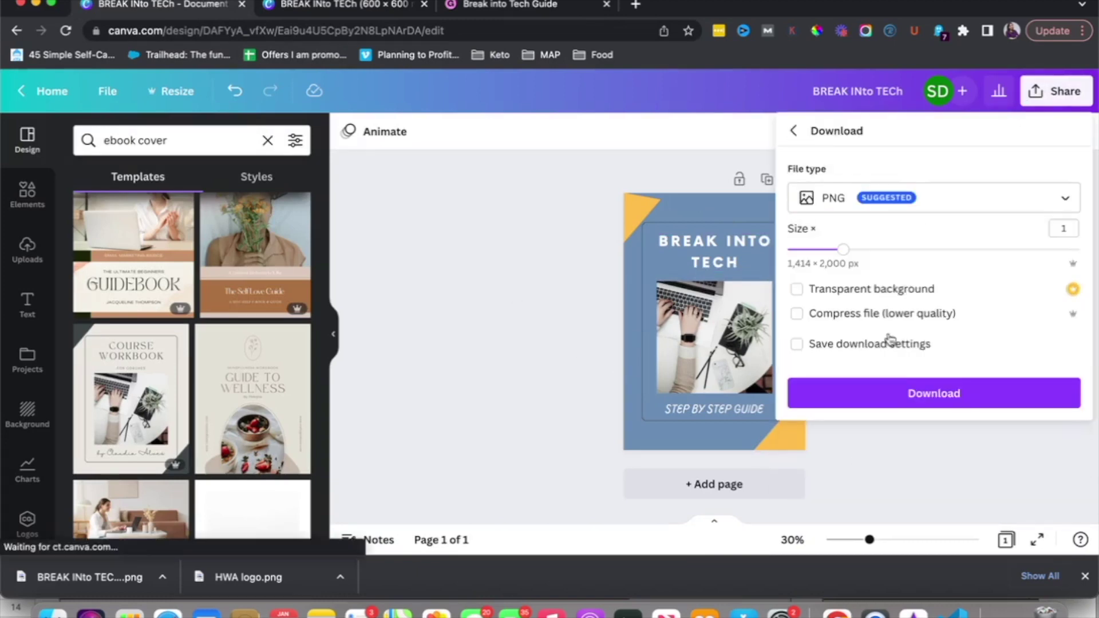
{"action": "left_click", "coordinate": [894, 393]}
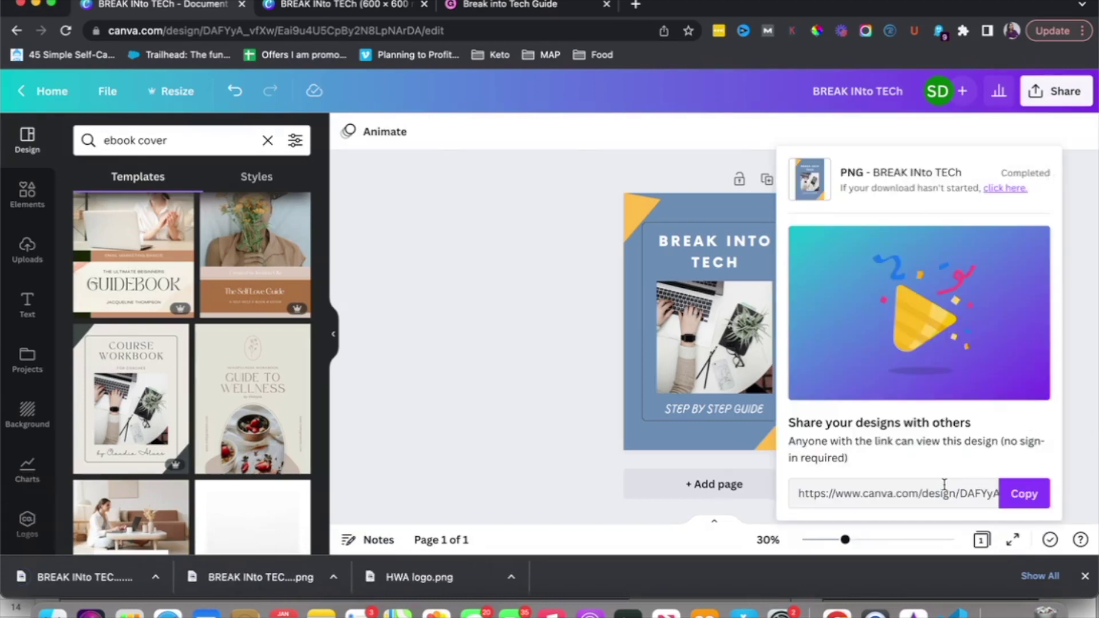
Add a second page to the portrait design and place the uploaded BREAK INTO TECH cover image on it.
{"action": "left_click", "coordinate": [496, 386]}
{"action": "left_click", "coordinate": [648, 496]}
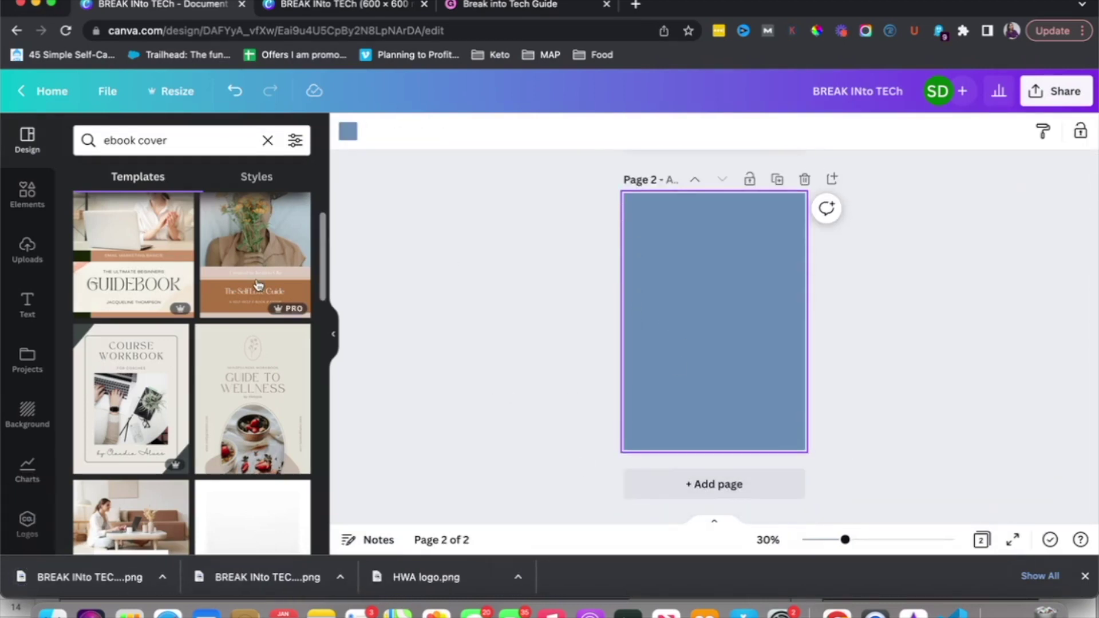
{"action": "left_click", "coordinate": [456, 264]}
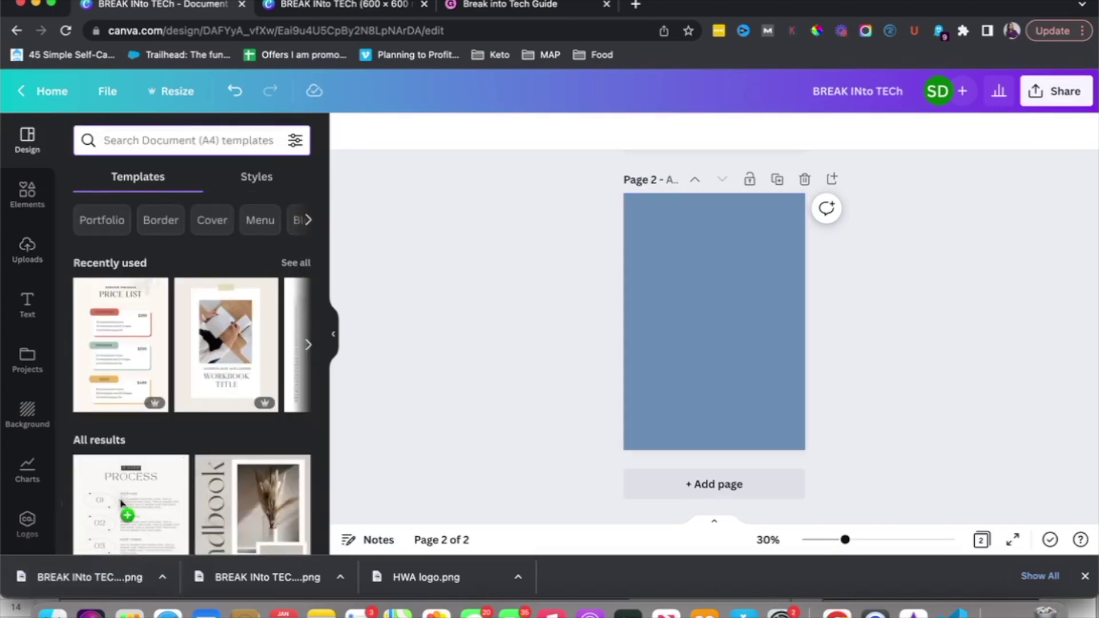
{"action": "left_click", "coordinate": [27, 250]}
{"action": "scroll", "coordinate": [195, 359], "scroll_direction": "up", "scroll_amount": 5}
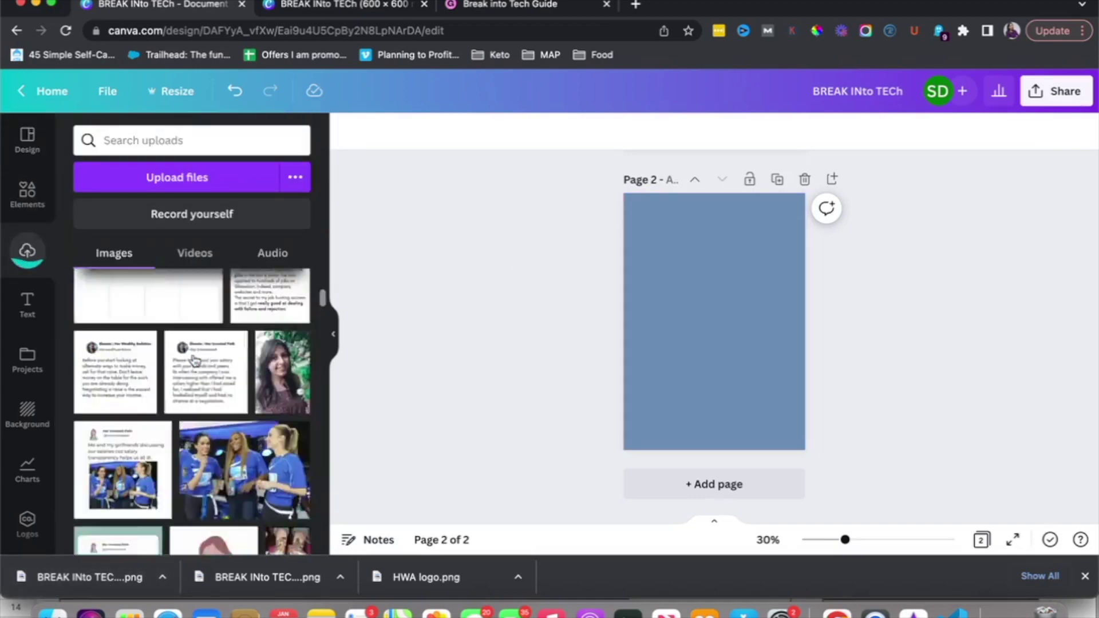
{"action": "scroll", "coordinate": [194, 360], "scroll_direction": "up", "scroll_amount": 5}
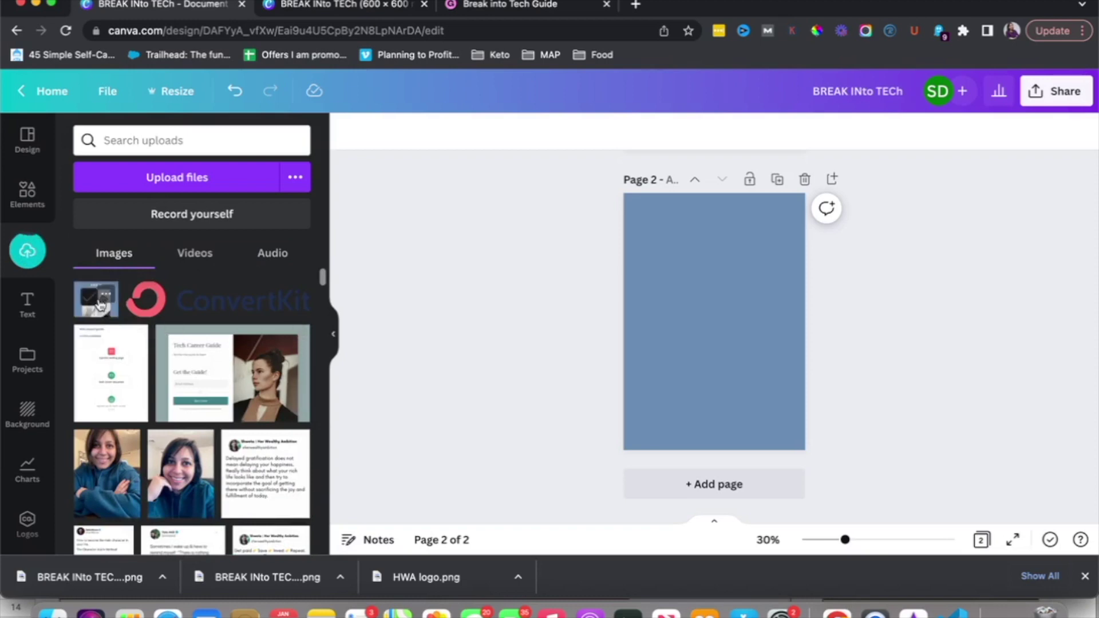
{"action": "left_click", "coordinate": [106, 316]}
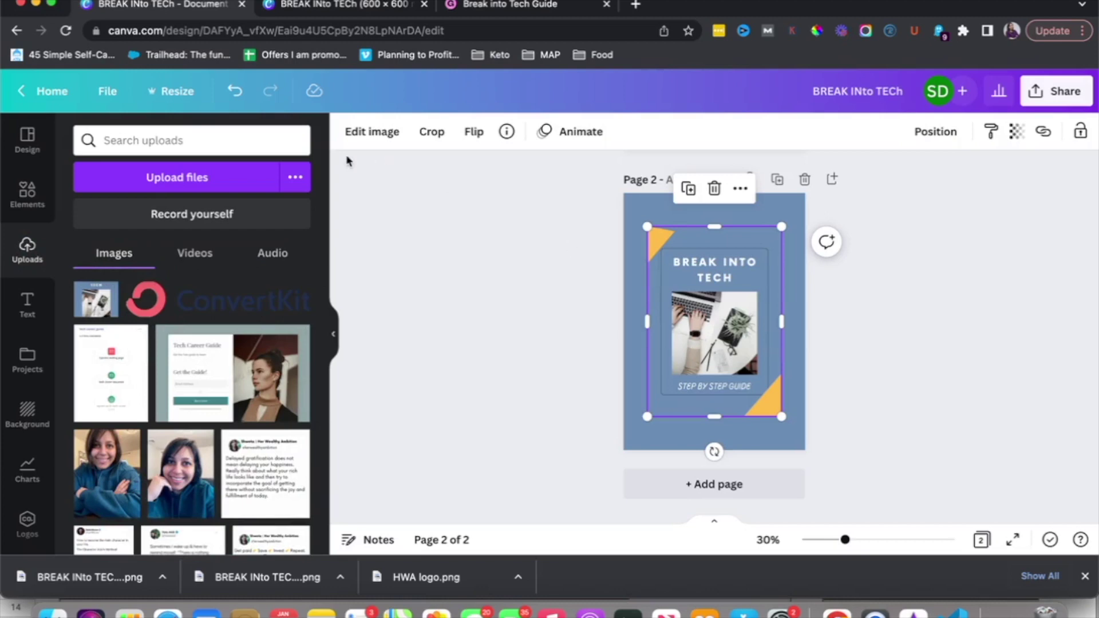
Apply the Book 6 Smartmockup to the cover image on page 2.
{"action": "left_click", "coordinate": [366, 133]}
{"action": "scroll", "coordinate": [176, 322], "scroll_direction": "down", "scroll_amount": 2}
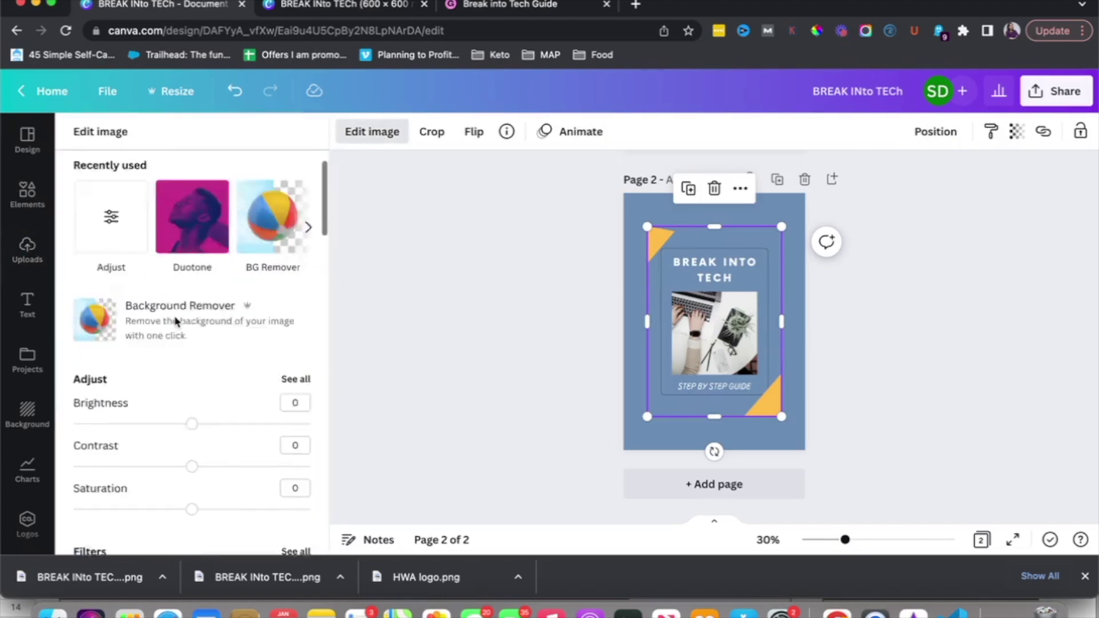
{"action": "scroll", "coordinate": [176, 322], "scroll_direction": "down", "scroll_amount": 12}
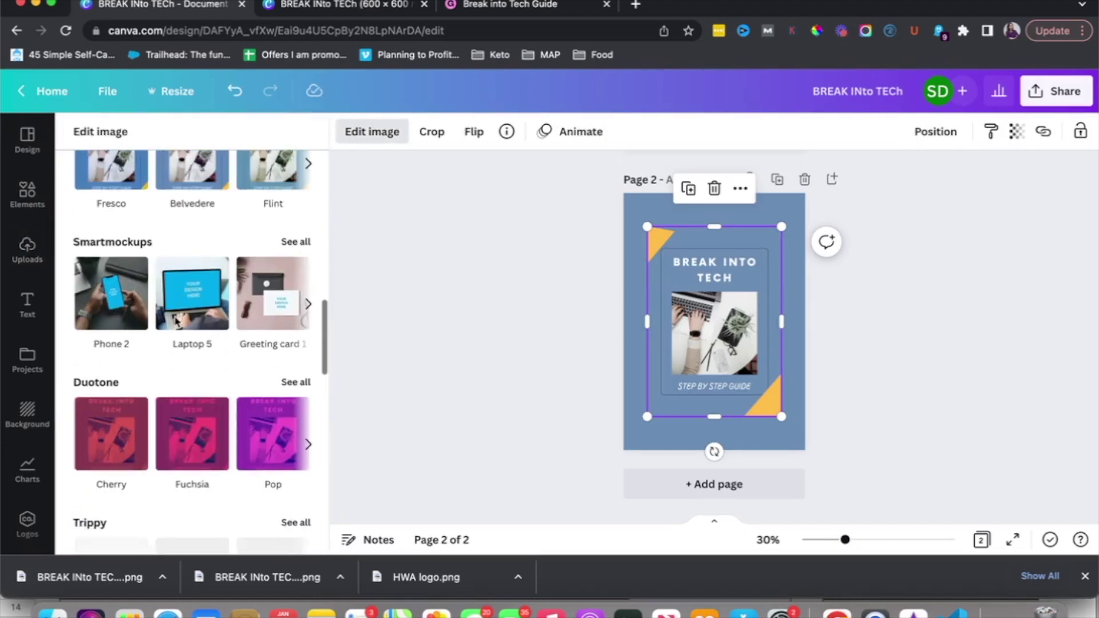
{"action": "left_click", "coordinate": [305, 241]}
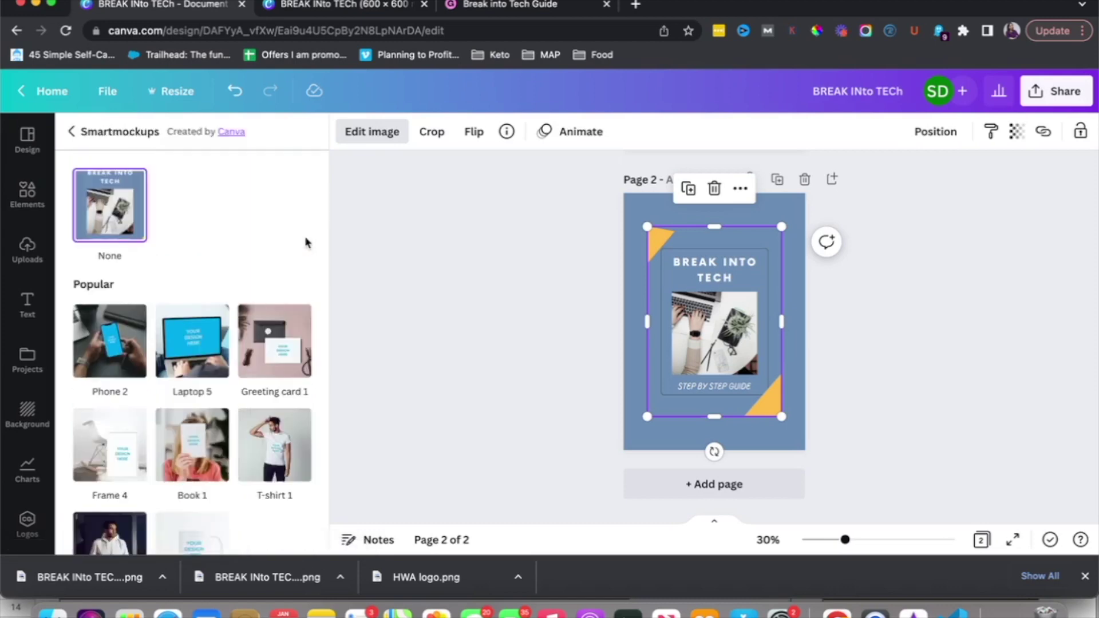
{"action": "scroll", "coordinate": [216, 345], "scroll_direction": "down", "scroll_amount": 4}
{"action": "scroll", "coordinate": [220, 345], "scroll_direction": "down", "scroll_amount": 2}
{"action": "scroll", "coordinate": [220, 345], "scroll_direction": "down", "scroll_amount": 15}
{"action": "scroll", "coordinate": [220, 347], "scroll_direction": "down", "scroll_amount": 12}
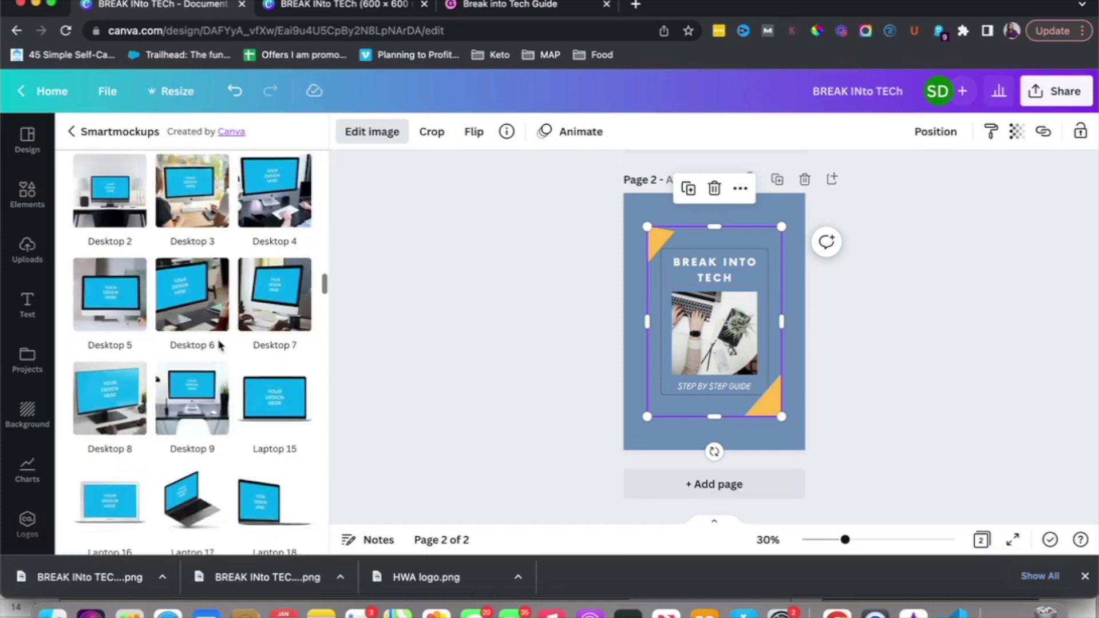
{"action": "scroll", "coordinate": [220, 346], "scroll_direction": "down", "scroll_amount": 10}
{"action": "scroll", "coordinate": [220, 345], "scroll_direction": "down", "scroll_amount": 10}
{"action": "scroll", "coordinate": [220, 345], "scroll_direction": "down", "scroll_amount": 10}
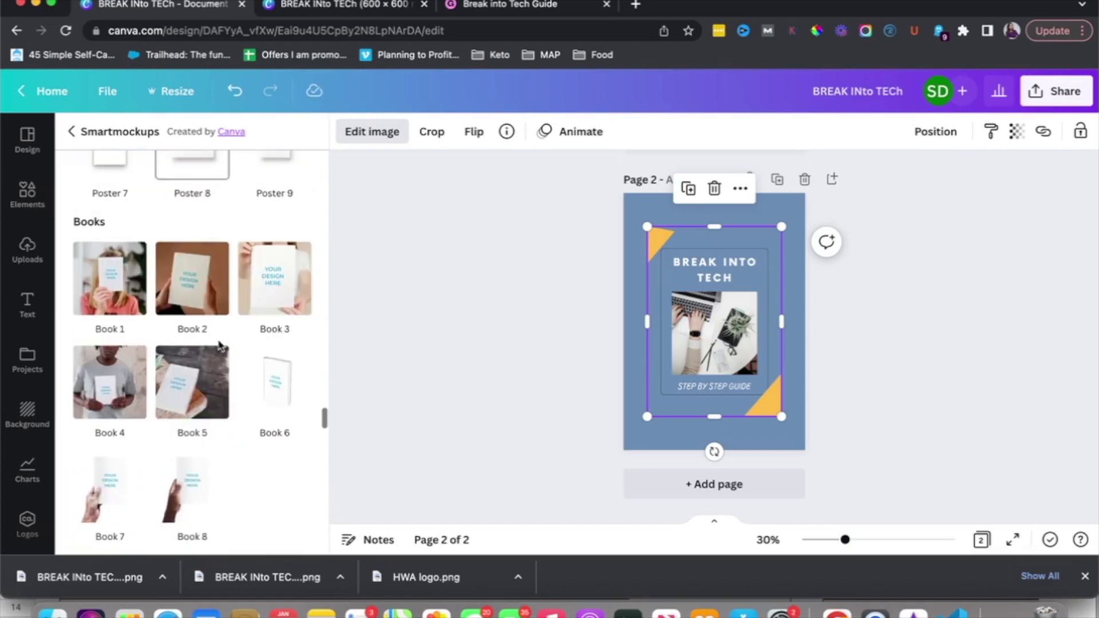
{"action": "scroll", "coordinate": [220, 345], "scroll_direction": "down", "scroll_amount": 3}
{"action": "left_click", "coordinate": [292, 303]}
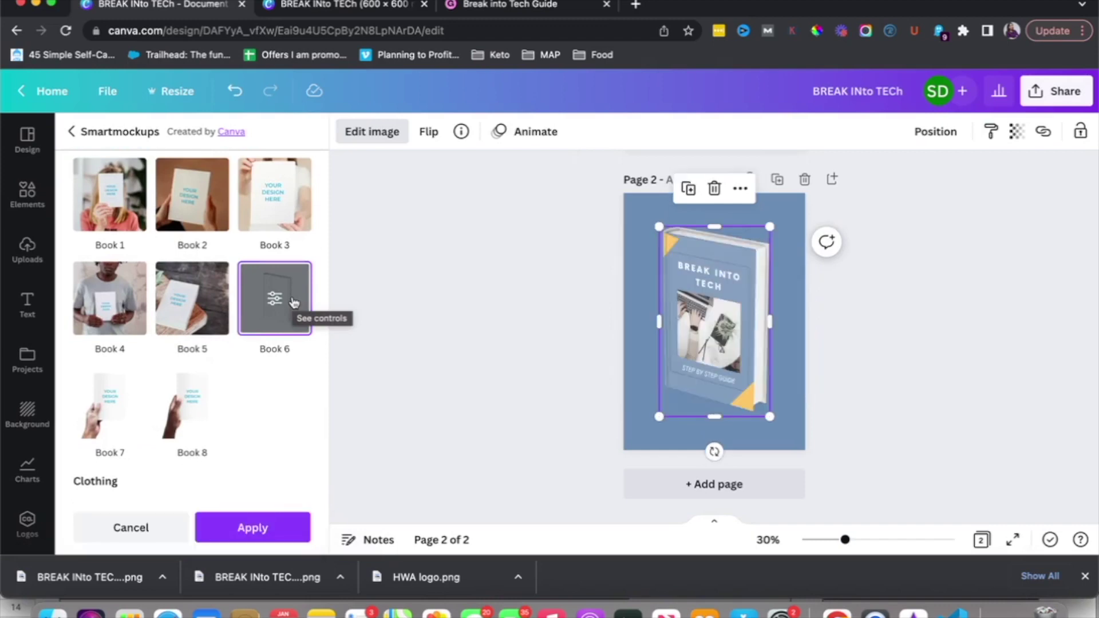
{"action": "left_click", "coordinate": [638, 299]}
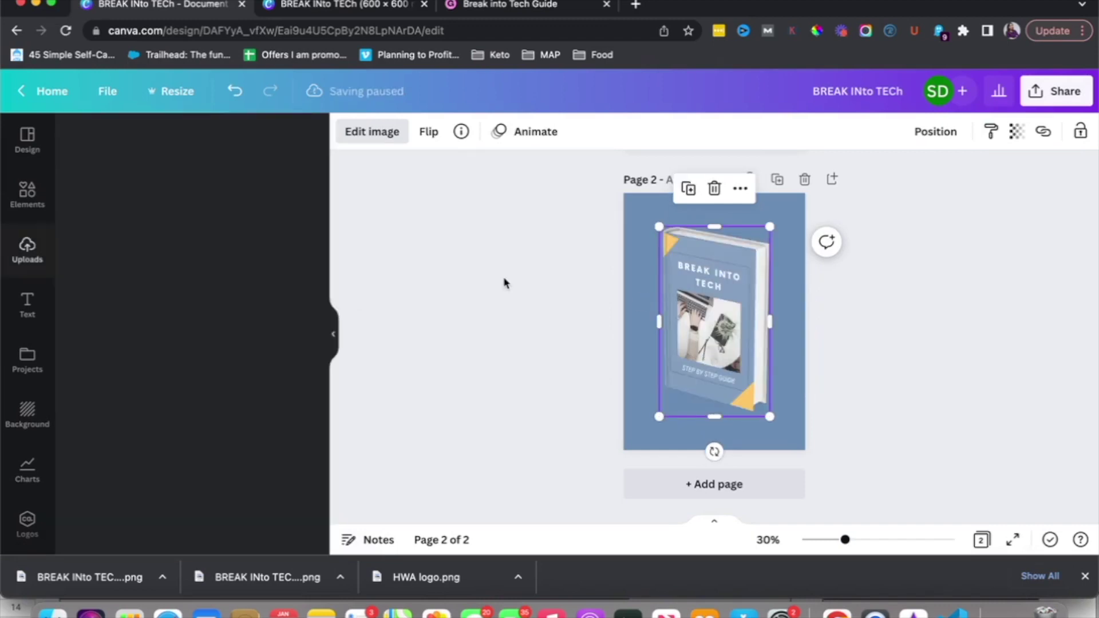
Change the background colour of page 2 to white.
{"action": "left_click", "coordinate": [630, 273]}
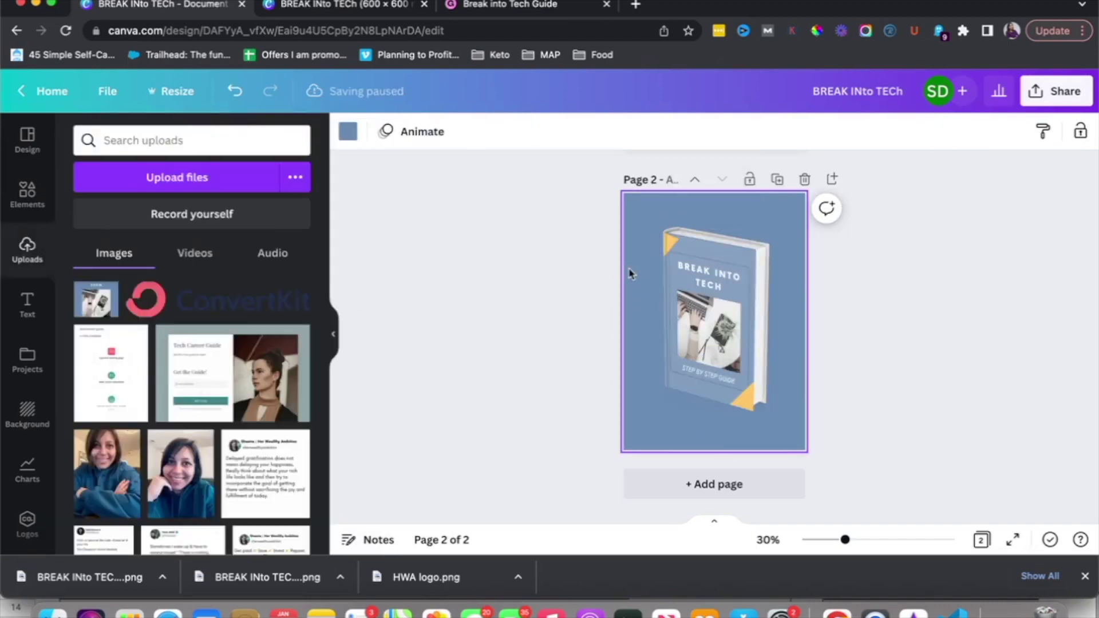
{"action": "left_click", "coordinate": [348, 131]}
{"action": "left_click", "coordinate": [253, 210]}
{"action": "left_click", "coordinate": [547, 279]}
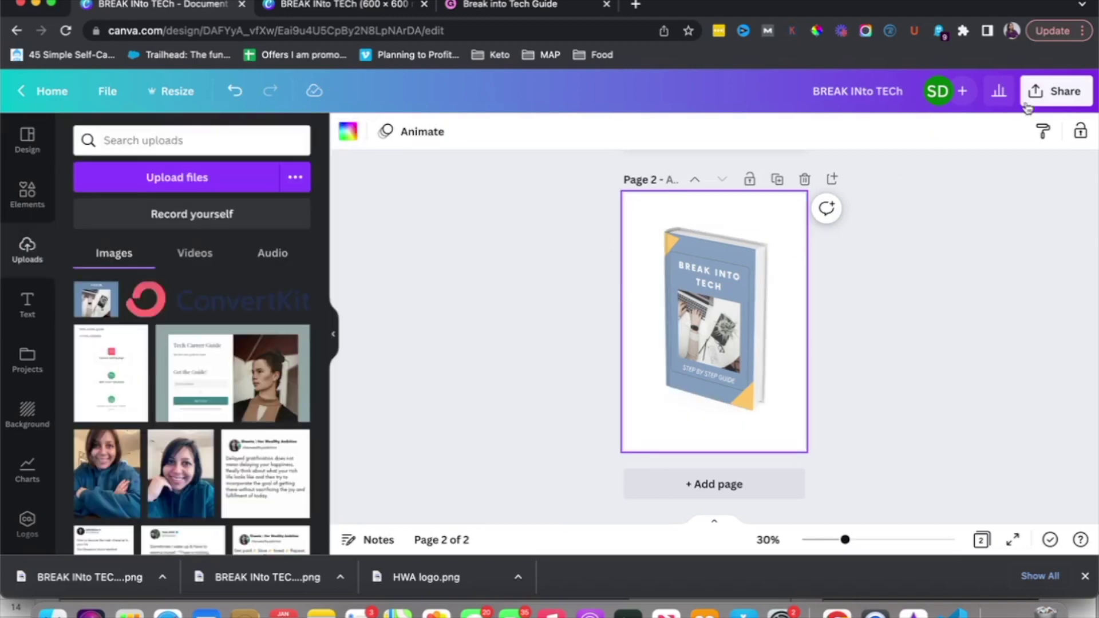
Download the book mockup page of the BREAK INto TECh design as a PNG.
{"action": "left_click", "coordinate": [1048, 91]}
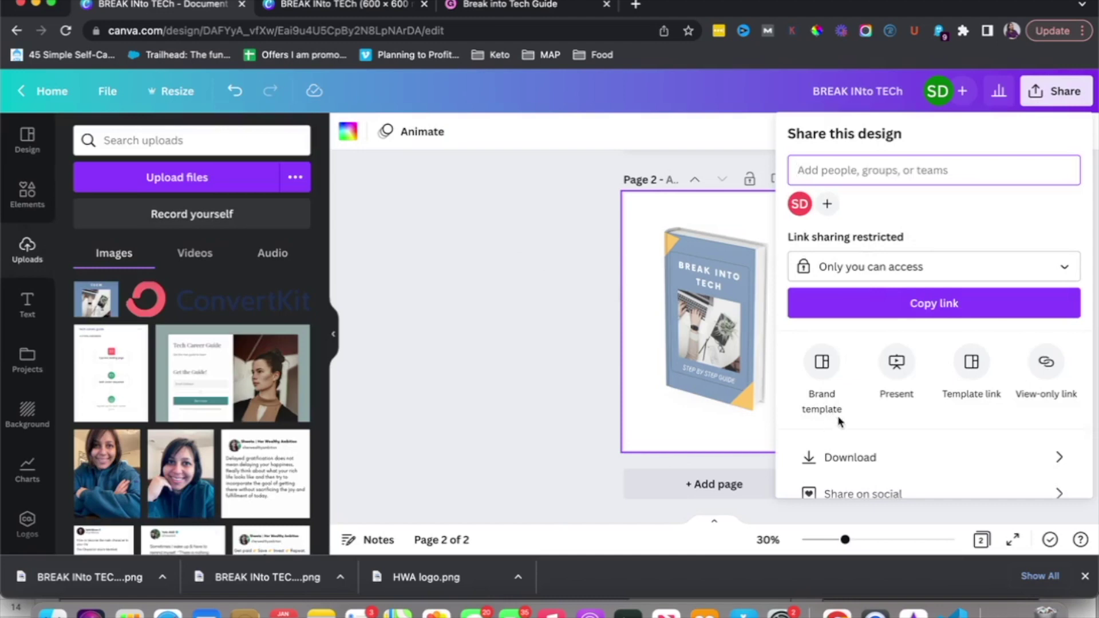
{"action": "left_click", "coordinate": [841, 457]}
{"action": "left_click", "coordinate": [845, 367]}
{"action": "type", "text": "1-2"}
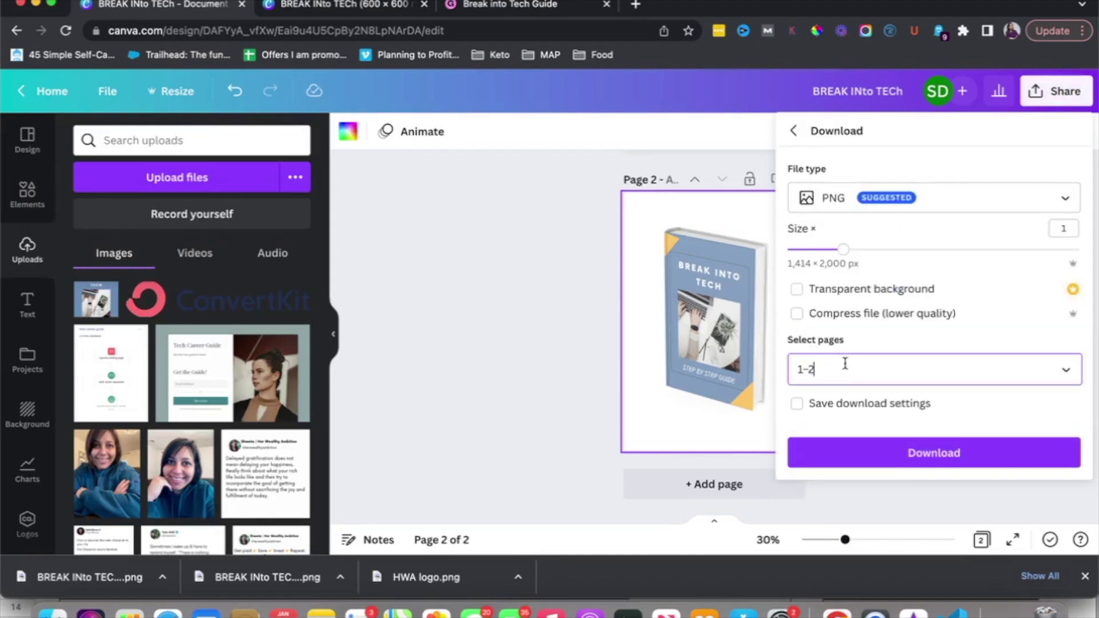
{"action": "left_click", "coordinate": [935, 453]}
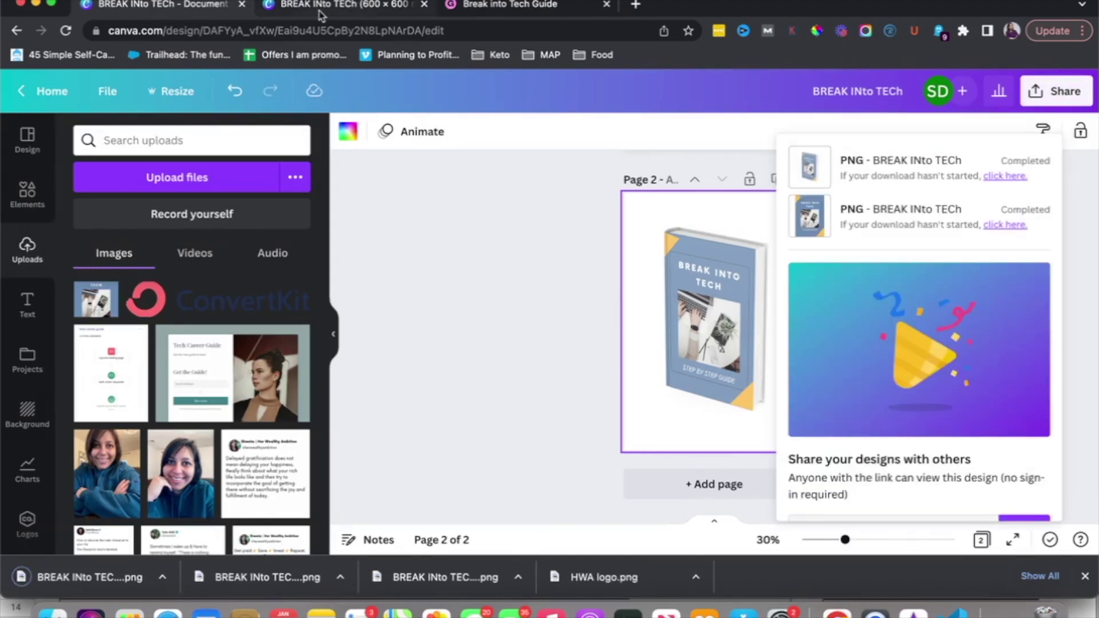
Leave the 600 × 600 mm design for Canva's home page, and check the cover's required image size in Gumroad.
{"action": "left_click", "coordinate": [321, 14]}
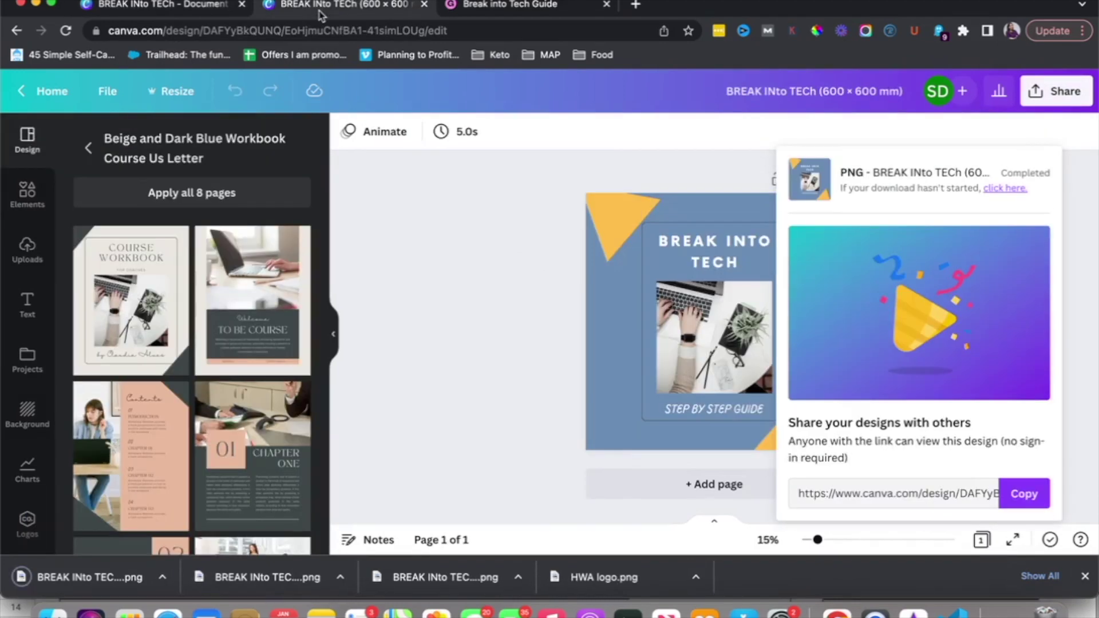
{"action": "left_click", "coordinate": [46, 90]}
{"action": "left_click", "coordinate": [474, 5]}
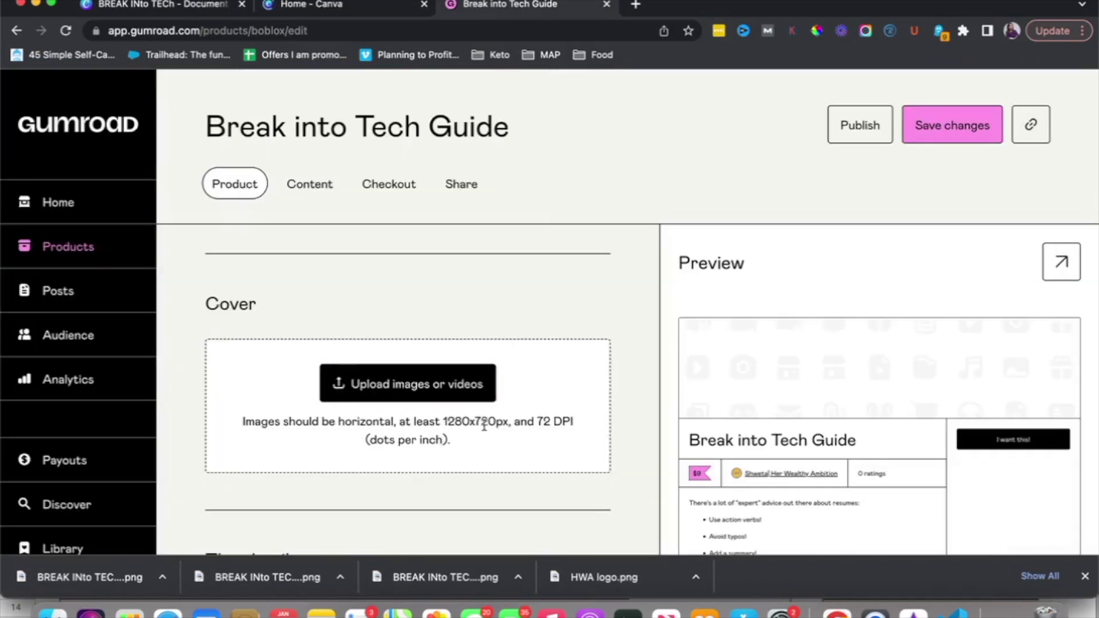
Switch to Canva and create a new custom-size design of 1280 × 720 px.
{"action": "left_click", "coordinate": [286, 6]}
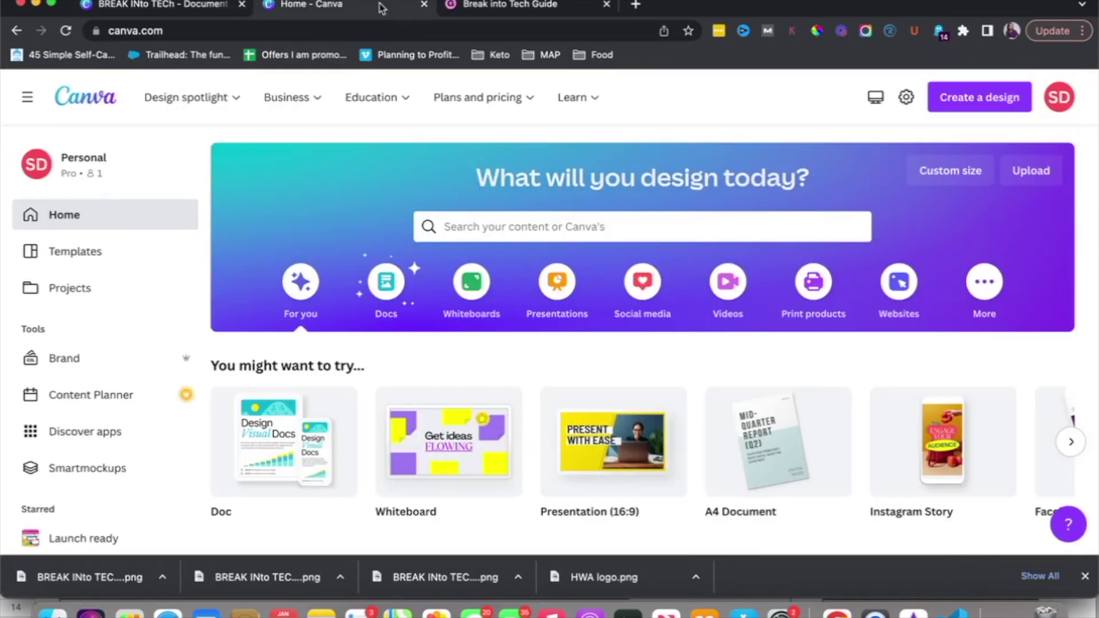
{"action": "left_click", "coordinate": [992, 100]}
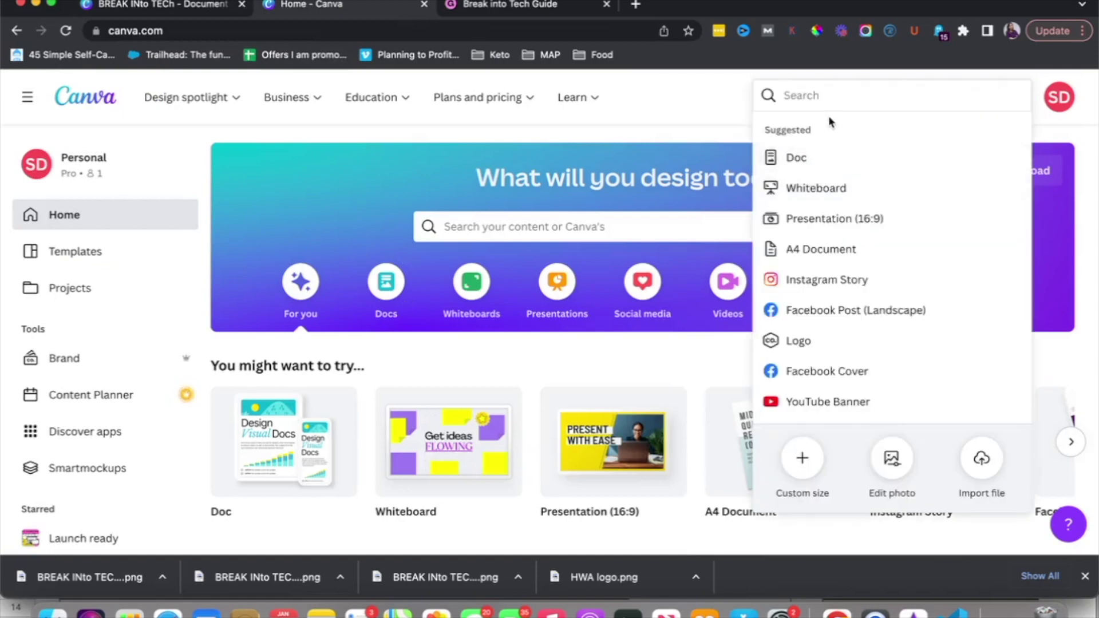
{"action": "left_click", "coordinate": [805, 475]}
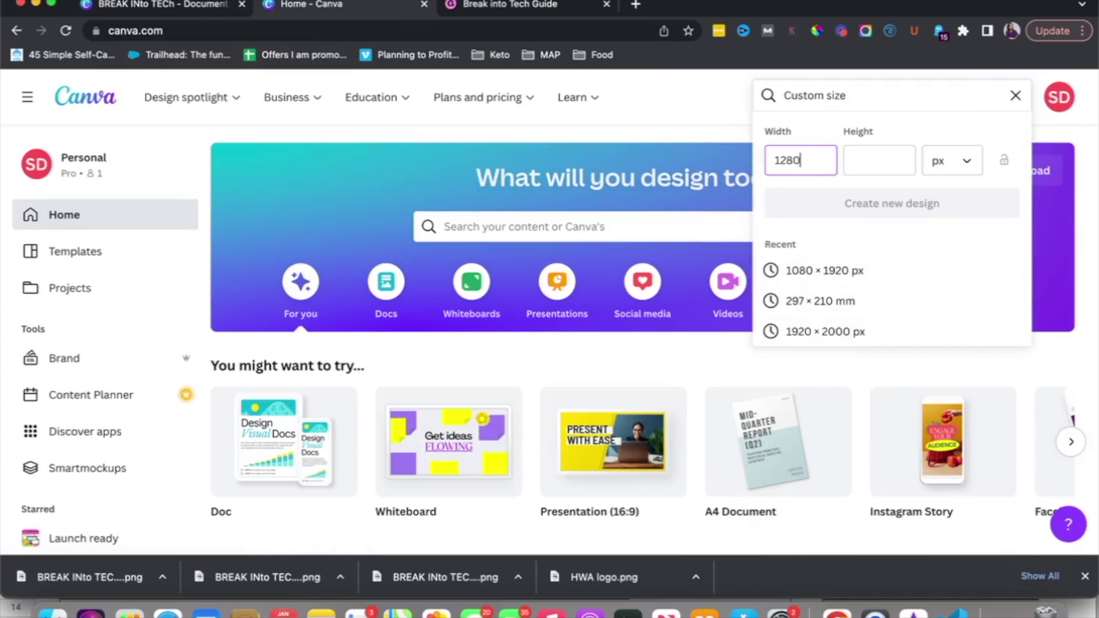
{"action": "left_click", "coordinate": [879, 160]}
{"action": "type", "text": "720"}
{"action": "left_click", "coordinate": [825, 206]}
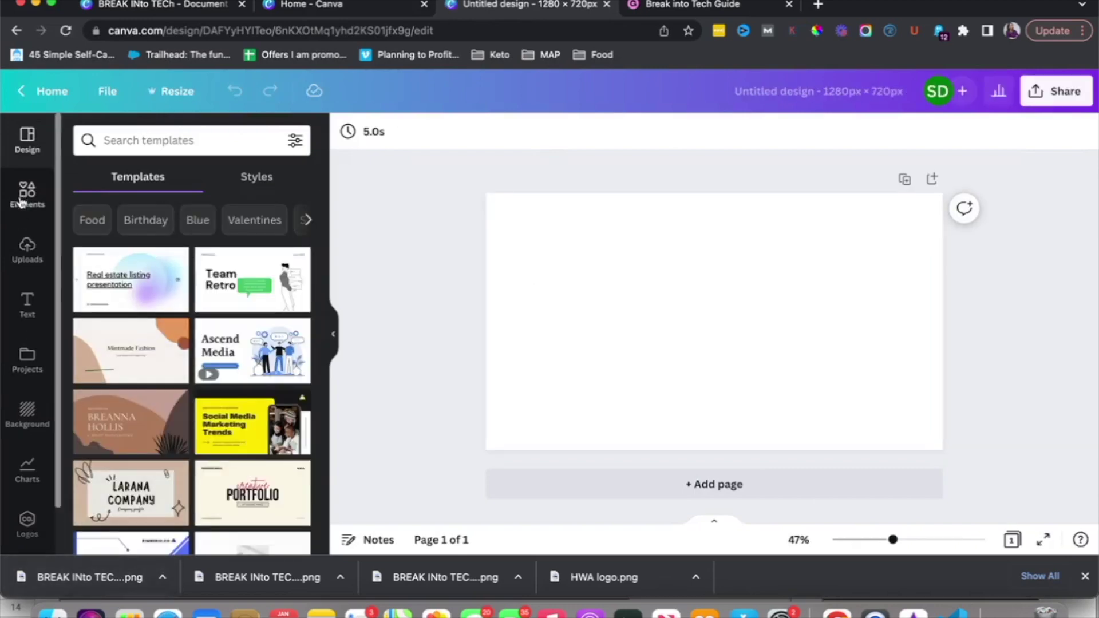
Add the uploaded white-background book mockup image to the blank page and move it to the page's right side.
{"action": "left_click", "coordinate": [25, 251]}
{"action": "left_click_drag", "start_coordinate": [122, 583], "coordinate": [151, 354]}
{"action": "left_click", "coordinate": [116, 343]}
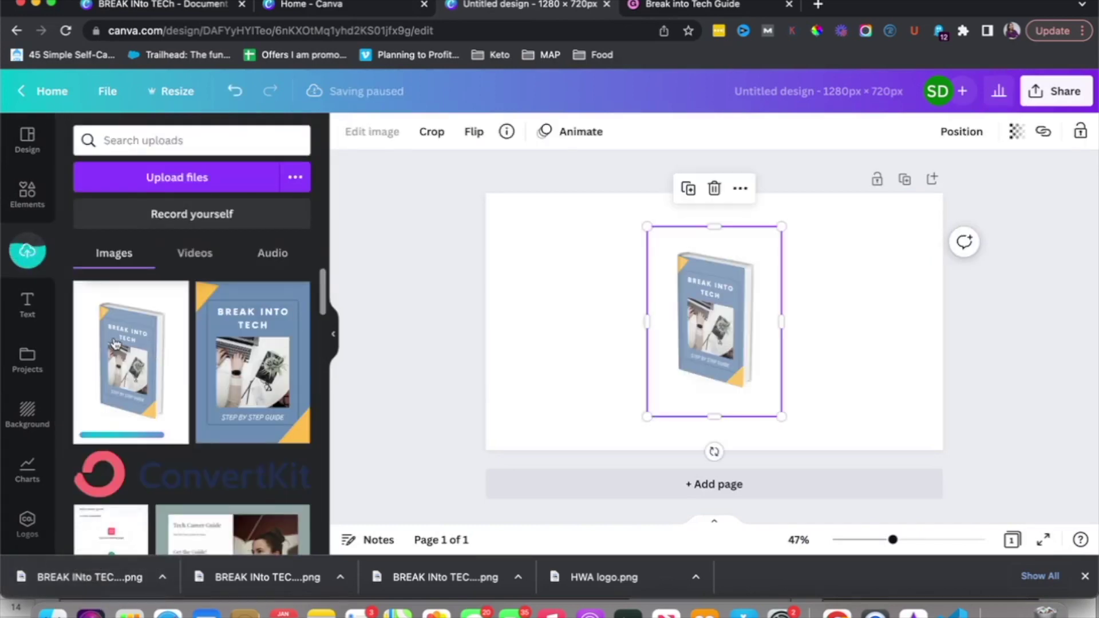
{"action": "left_click_drag", "start_coordinate": [726, 325], "coordinate": [863, 324]}
{"action": "left_click", "coordinate": [654, 299]}
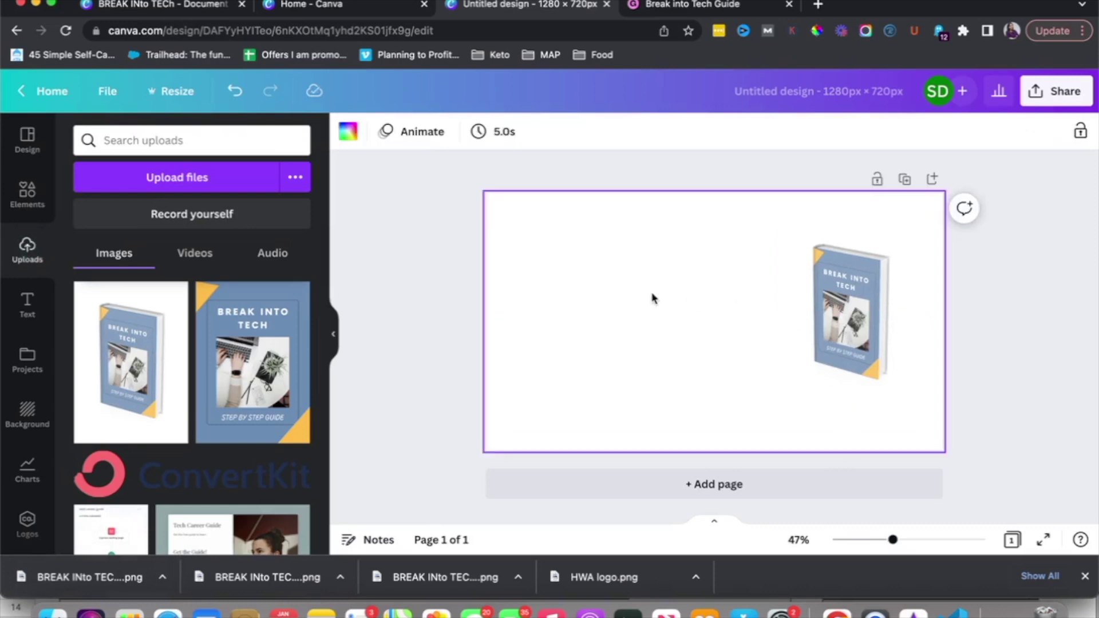
Close the Canva home page and examine the book mockup on page 2 of the BREAK INto TECh document design.
{"action": "left_click", "coordinate": [416, 8]}
{"action": "left_click", "coordinate": [426, 5]}
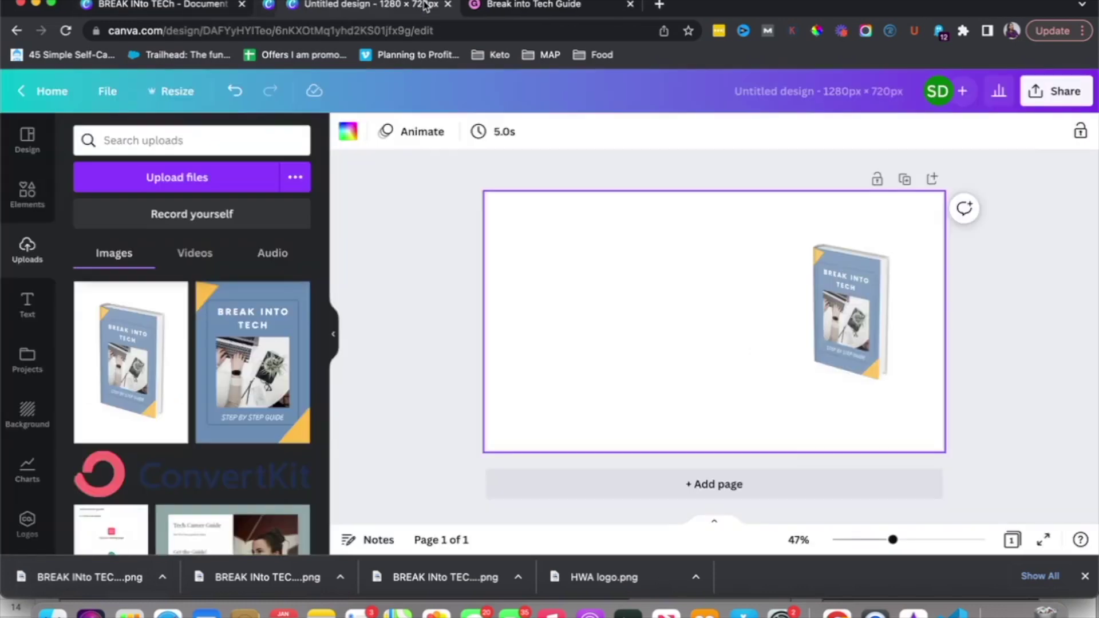
{"action": "left_click", "coordinate": [184, 5]}
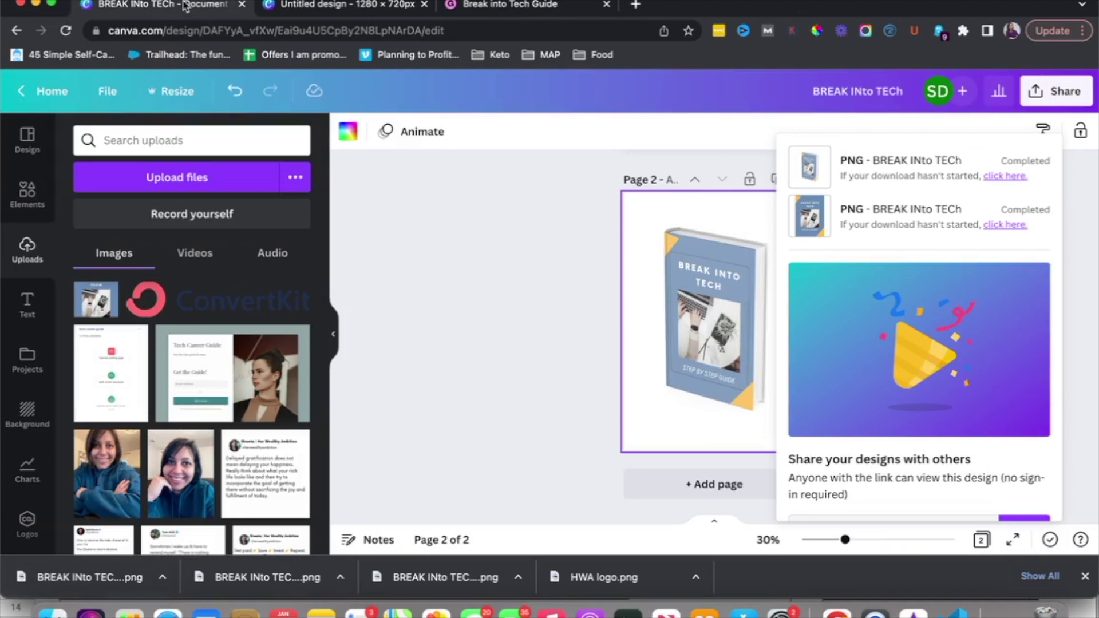
{"action": "left_click", "coordinate": [591, 248]}
{"action": "scroll", "coordinate": [592, 248], "scroll_direction": "up", "scroll_amount": 5}
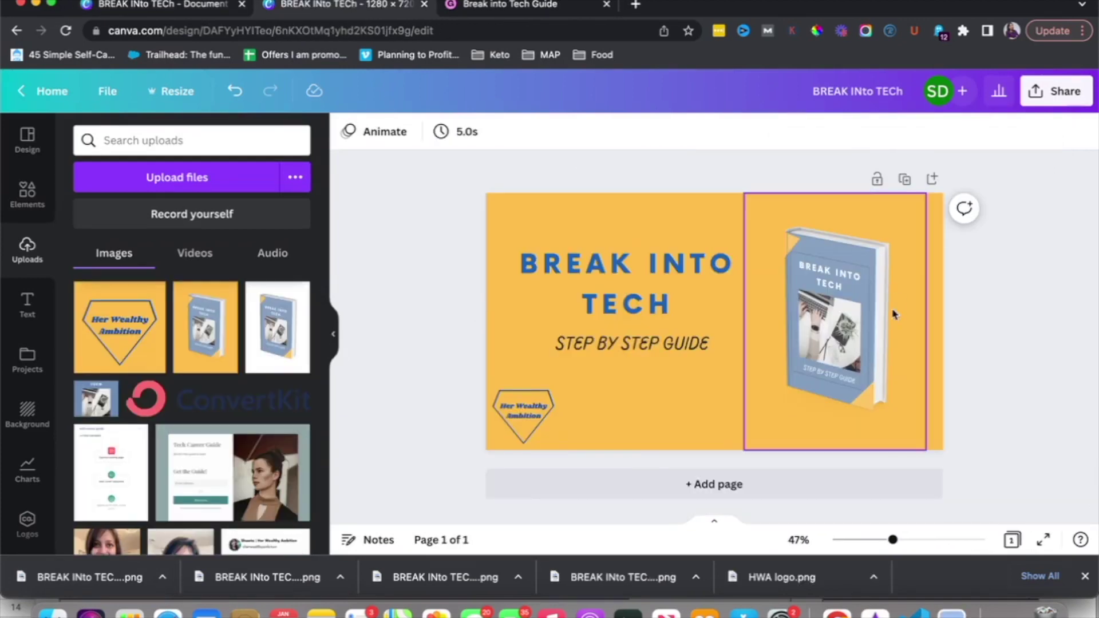
{"action": "left_click", "coordinate": [113, 8]}
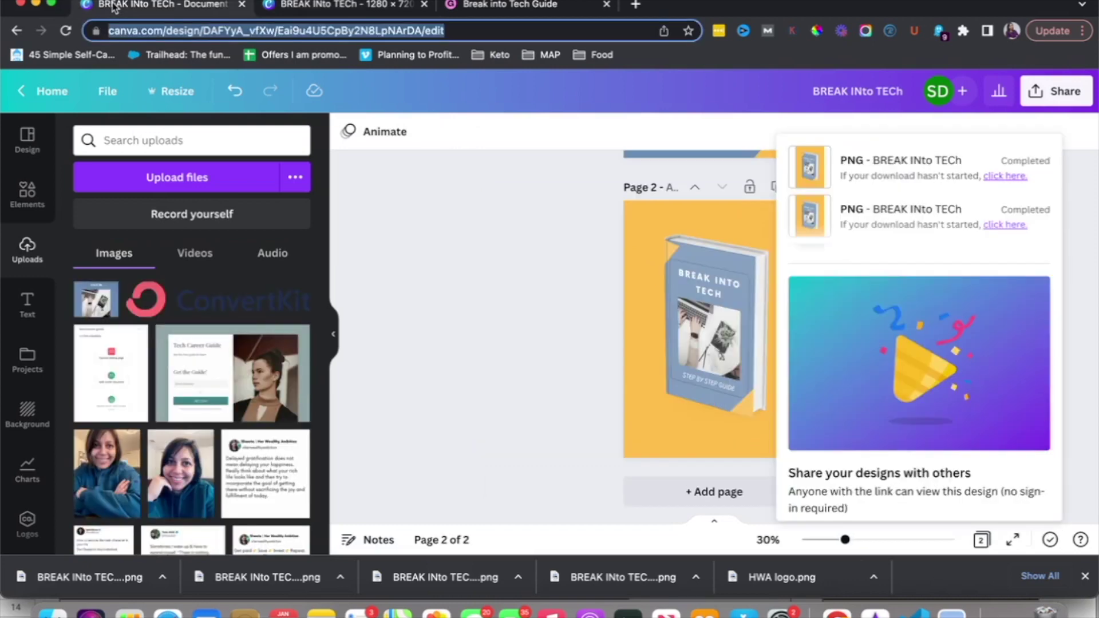
{"action": "left_click", "coordinate": [632, 334]}
Download the 1280 × 720 px BREAK INto TECh cover design as a PNG.
{"action": "key", "text": "ctrl+Tab"}
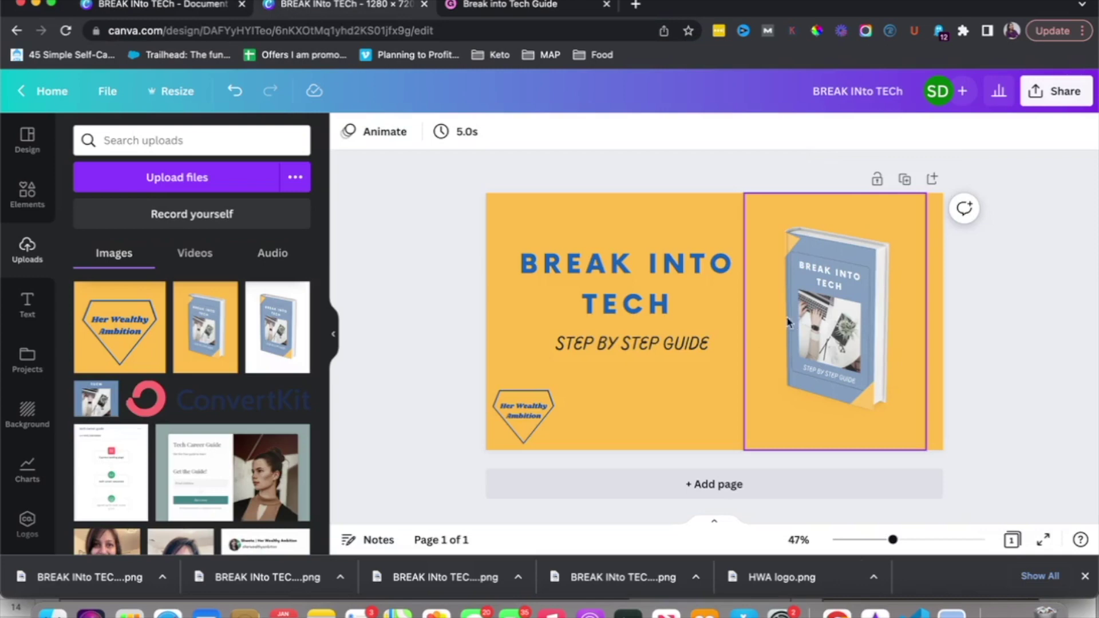
{"action": "left_click", "coordinate": [1053, 96]}
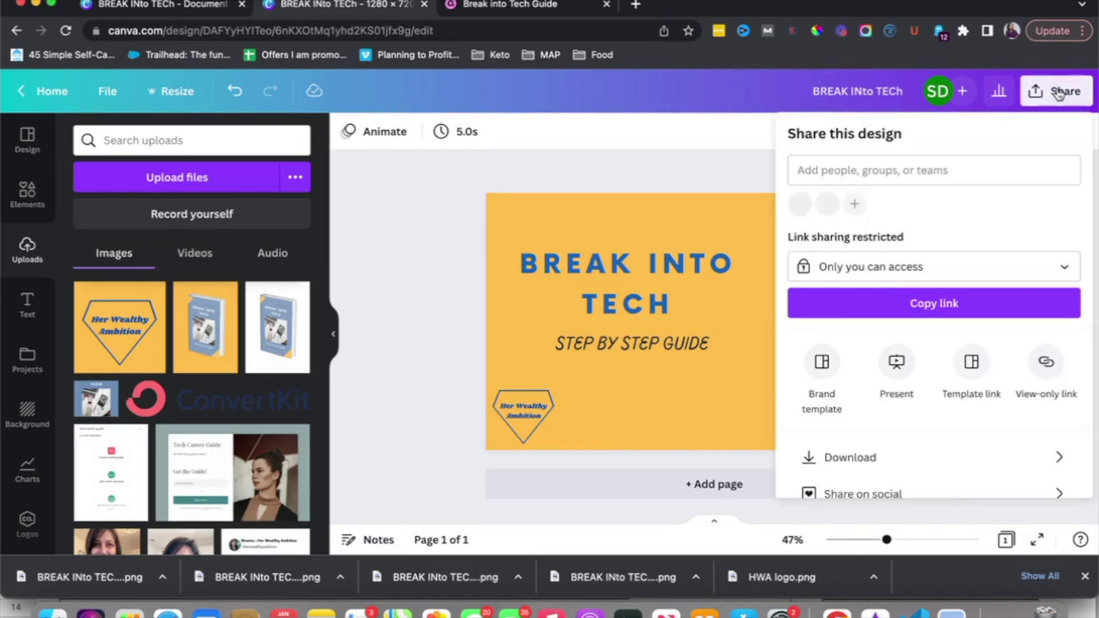
{"action": "scroll", "coordinate": [836, 377], "scroll_direction": "down", "scroll_amount": 2}
{"action": "left_click", "coordinate": [837, 384]}
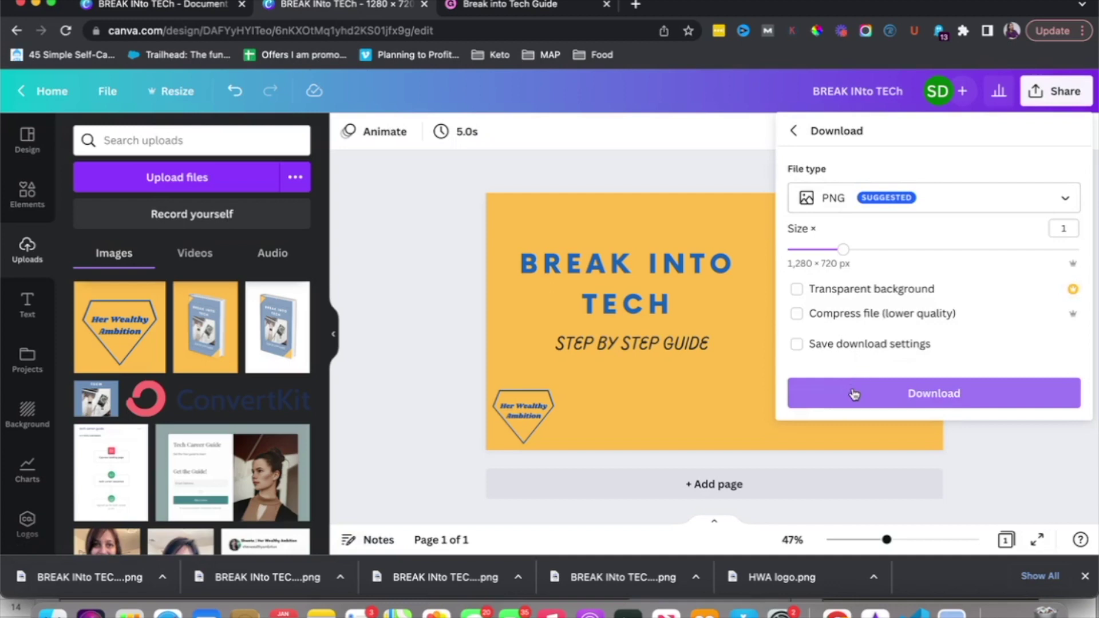
{"action": "left_click", "coordinate": [854, 394]}
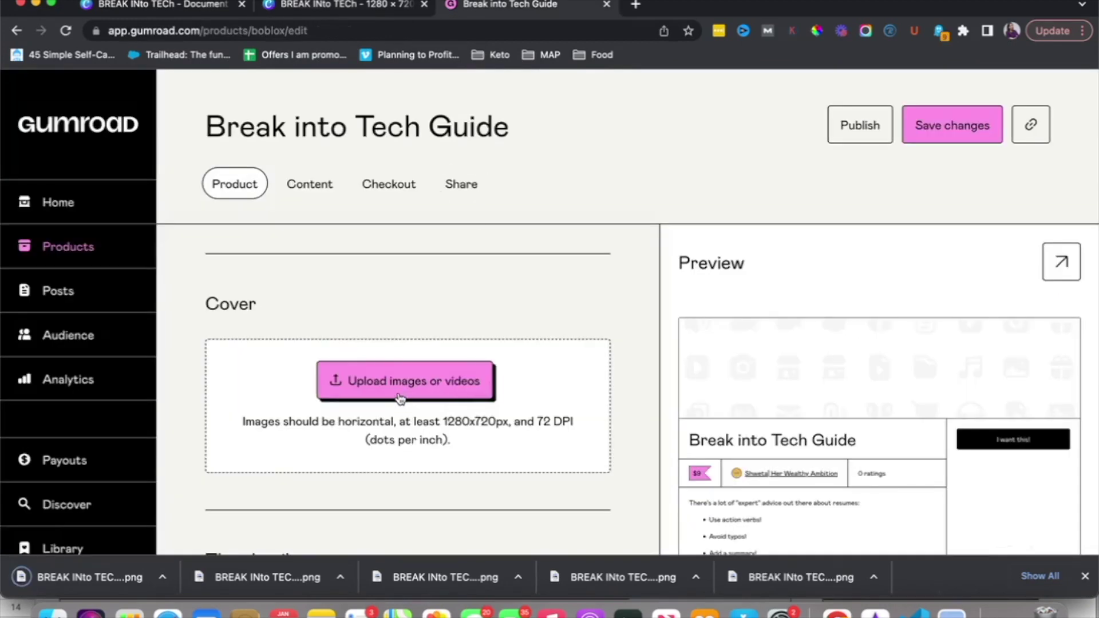
Upload BREAK INto TECh cover.png from Downloads as the Gumroad product's cover image and check it in the preview.
{"action": "left_click", "coordinate": [400, 398]}
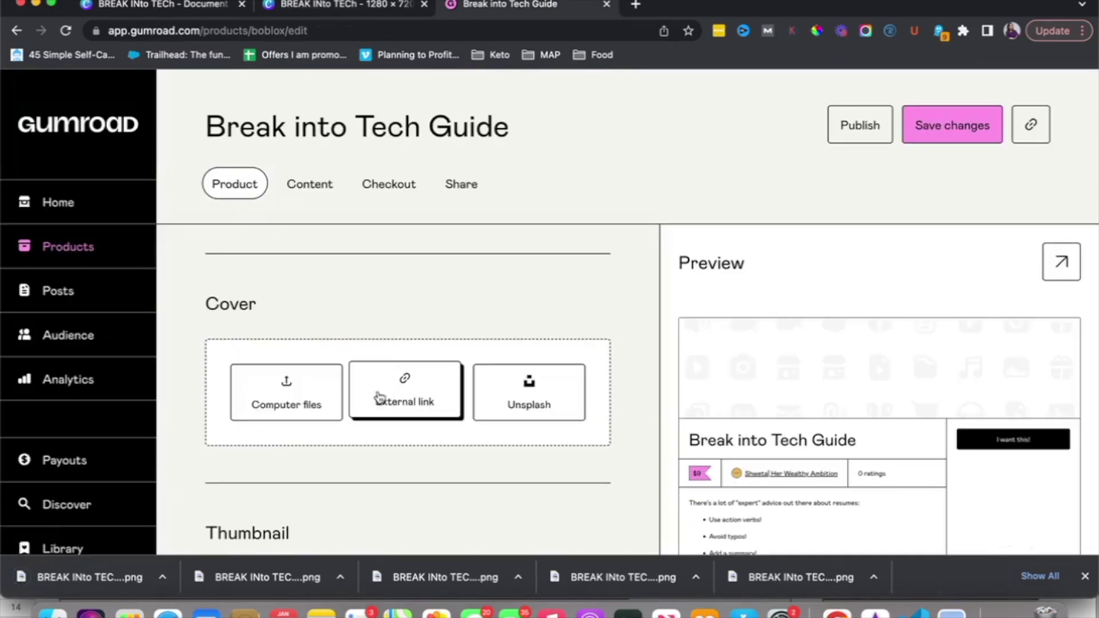
{"action": "left_click", "coordinate": [297, 403]}
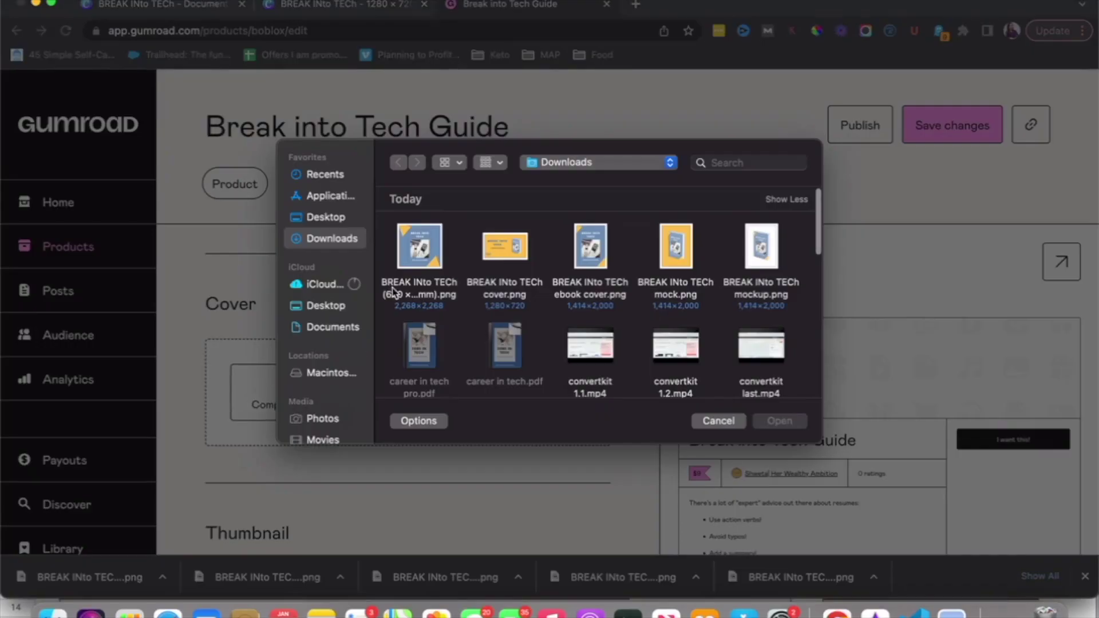
{"action": "left_click", "coordinate": [507, 252]}
{"action": "left_click", "coordinate": [780, 422]}
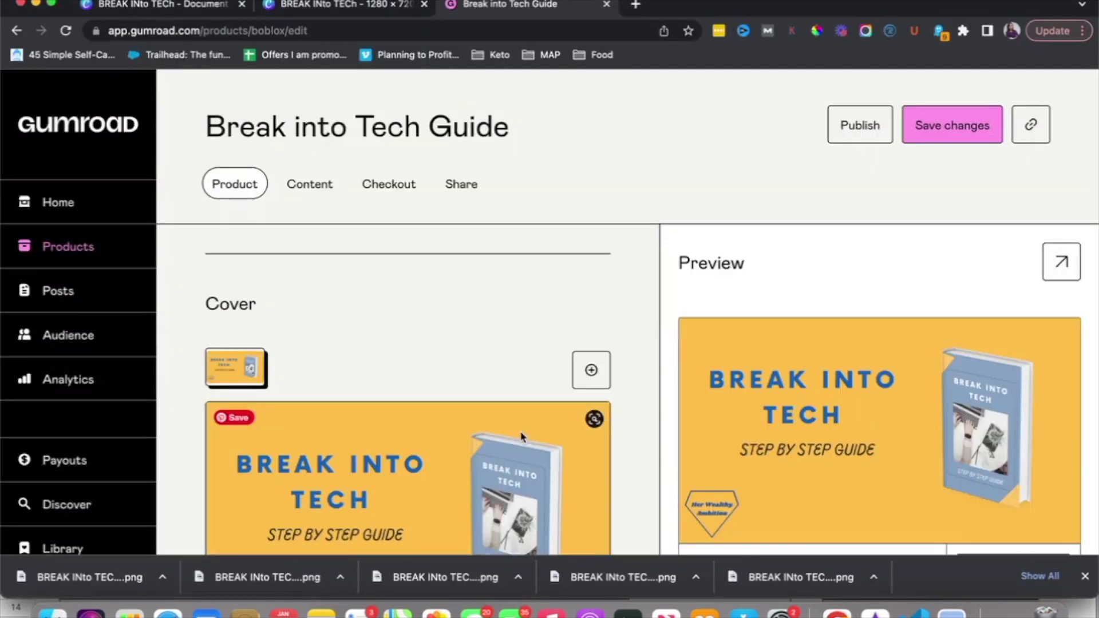
{"action": "scroll", "coordinate": [550, 373], "scroll_direction": "down", "scroll_amount": 3}
{"action": "scroll", "coordinate": [703, 426], "scroll_direction": "down", "scroll_amount": 5}
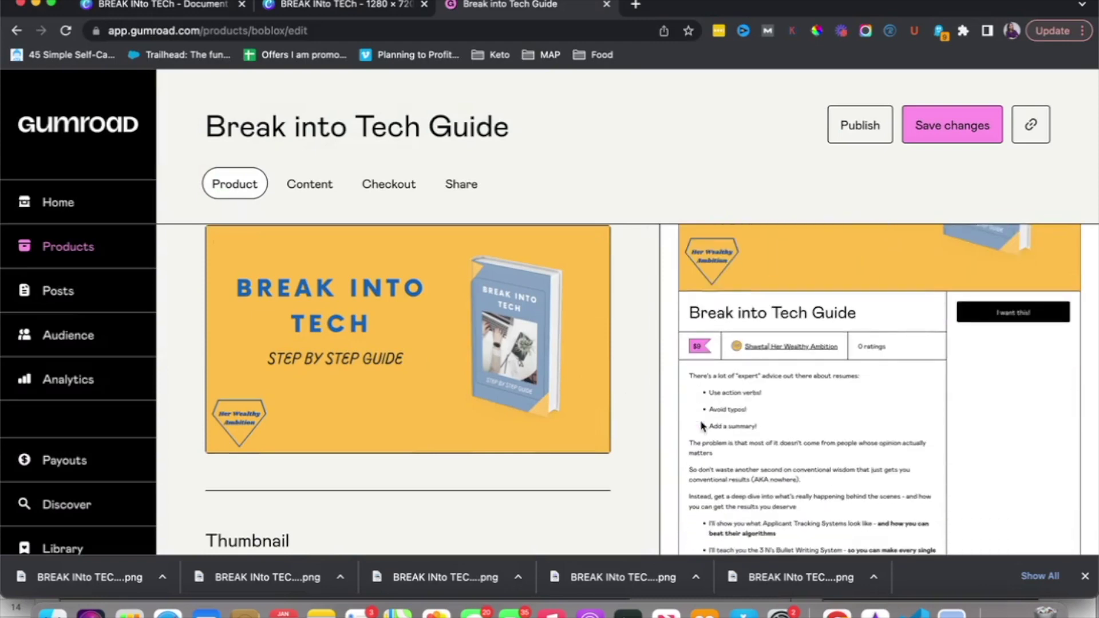
{"action": "scroll", "coordinate": [703, 426], "scroll_direction": "down", "scroll_amount": 2}
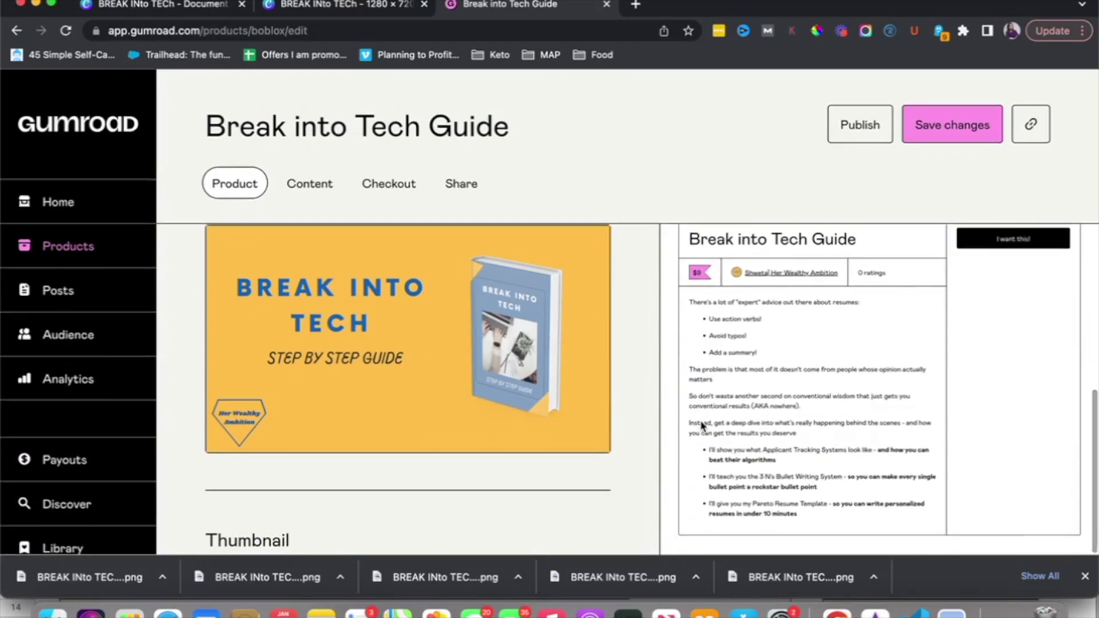
{"action": "scroll", "coordinate": [761, 351], "scroll_direction": "up", "scroll_amount": 5}
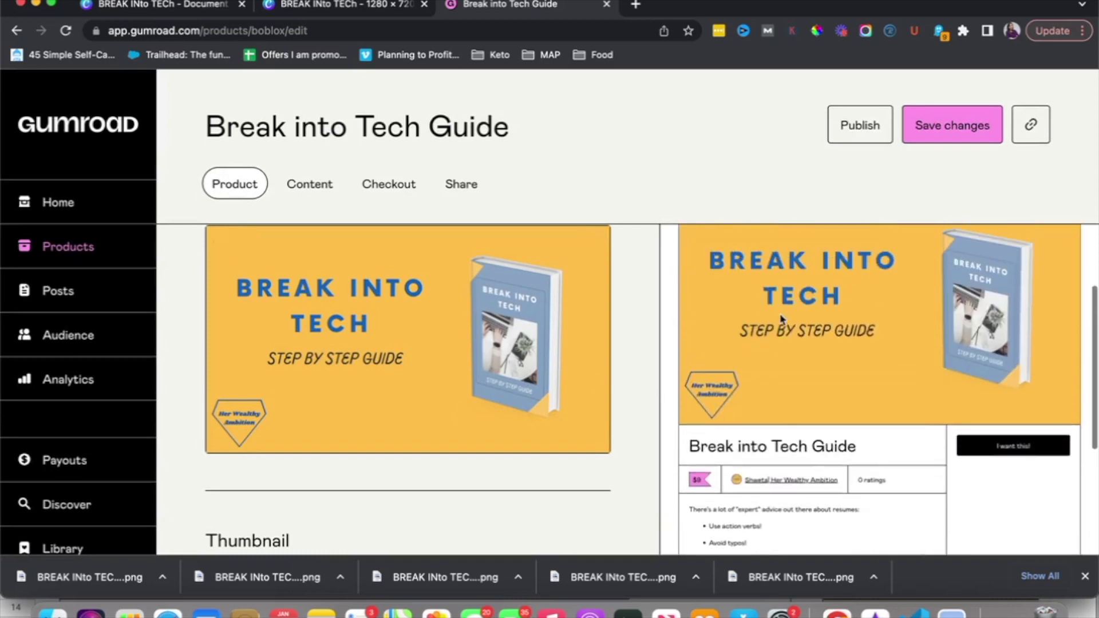
Keep "I want this!" as the call to action and enter "You'll get" as the product summary.
{"action": "scroll", "coordinate": [394, 364], "scroll_direction": "down", "scroll_amount": 10}
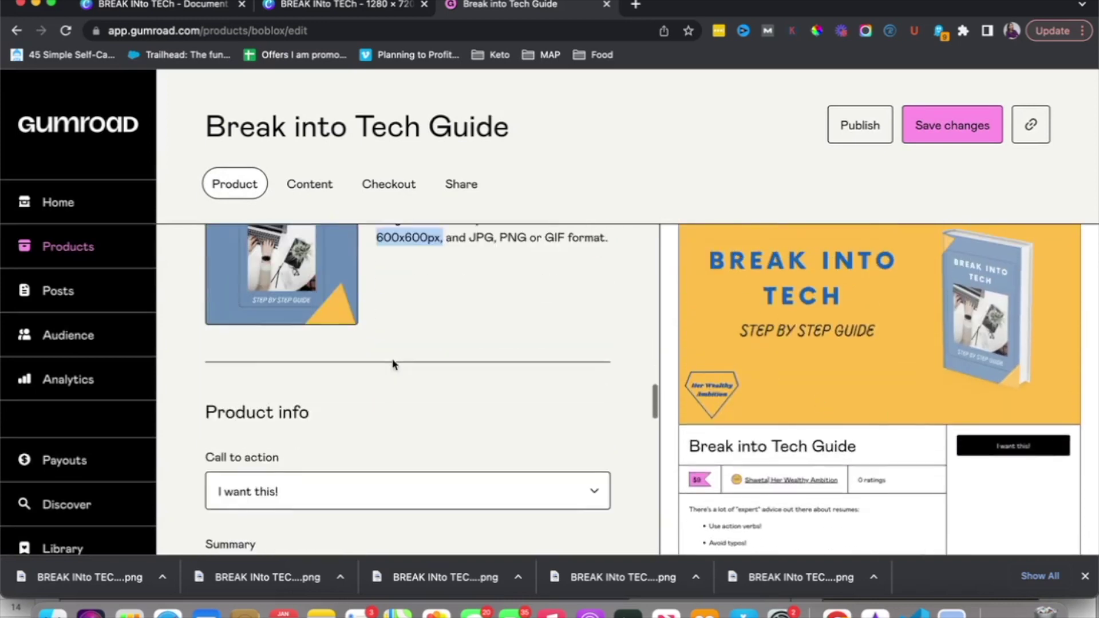
{"action": "left_click", "coordinate": [355, 288]}
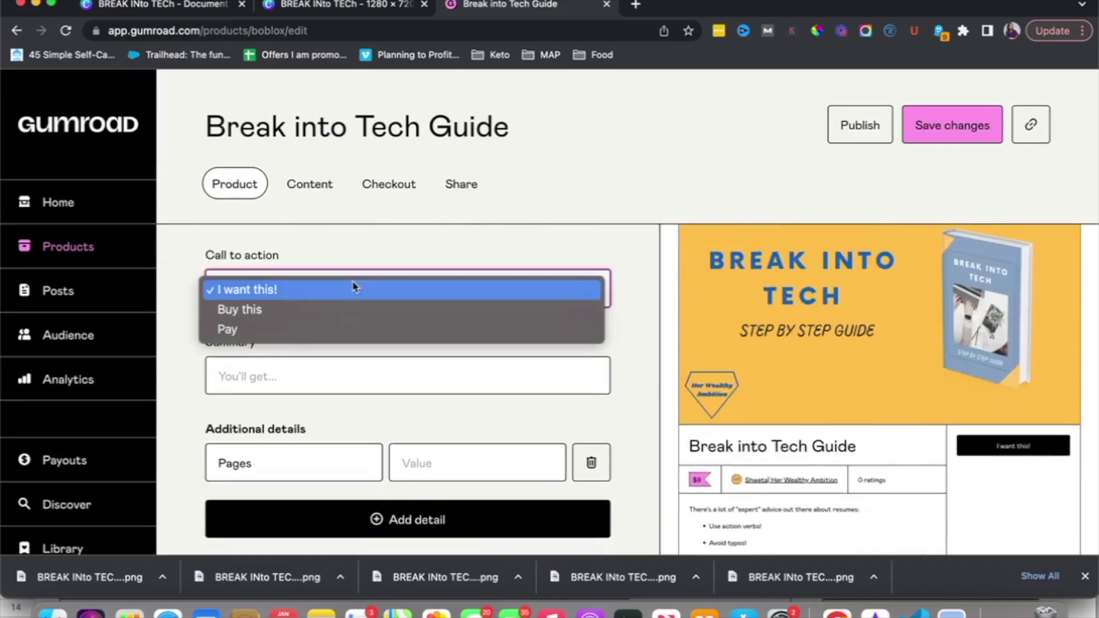
{"action": "left_click", "coordinate": [369, 261]}
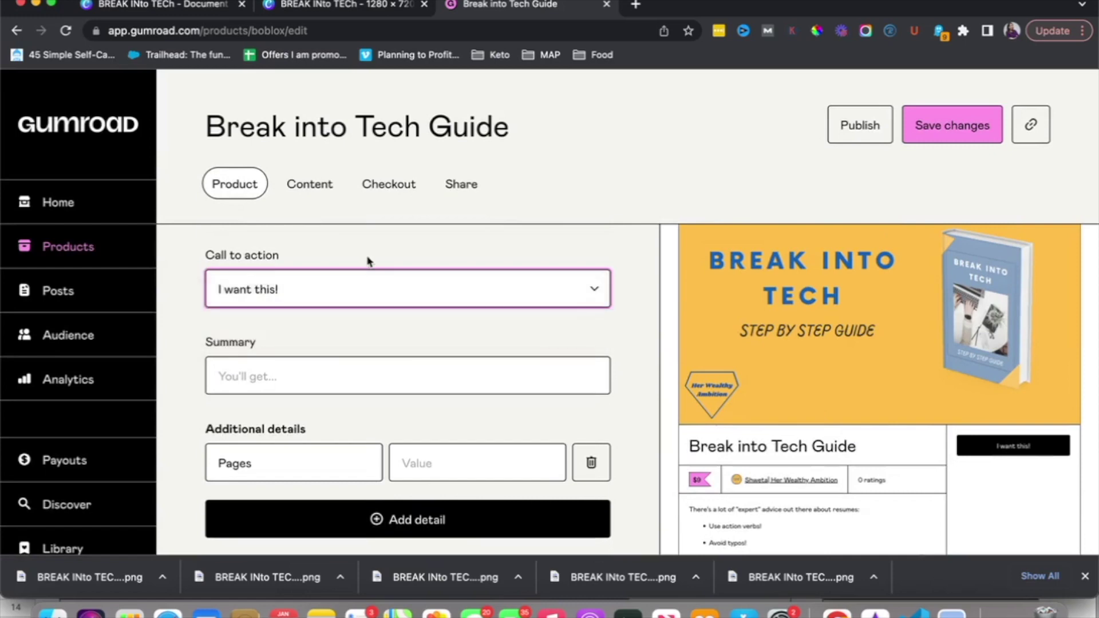
{"action": "scroll", "coordinate": [339, 290], "scroll_direction": "down", "scroll_amount": 3}
{"action": "left_click", "coordinate": [339, 290]}
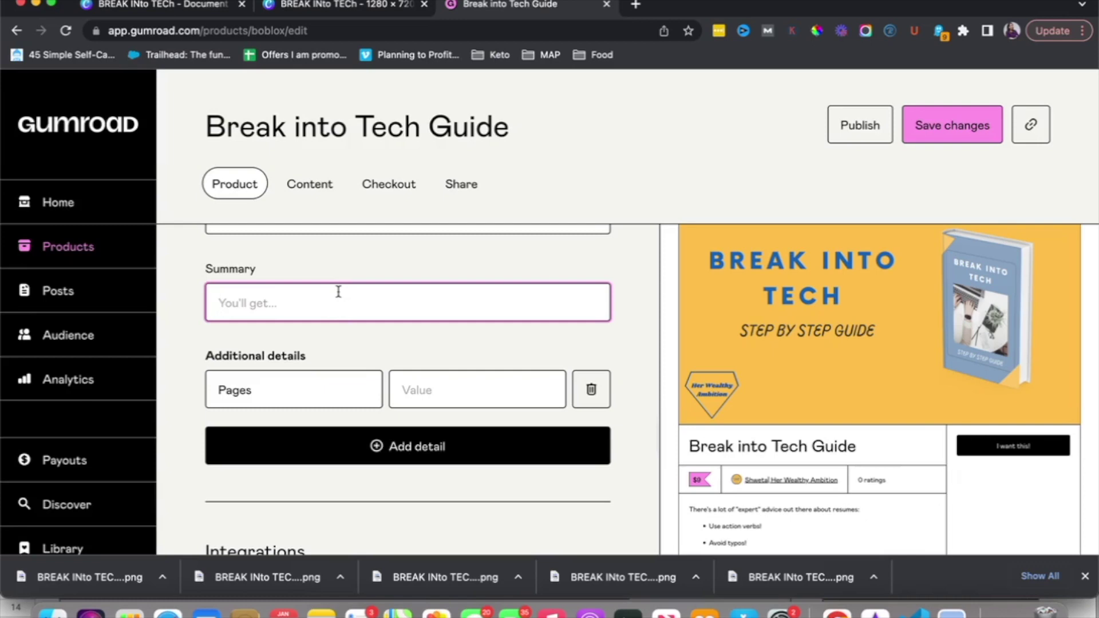
{"action": "type", "text": "You"}
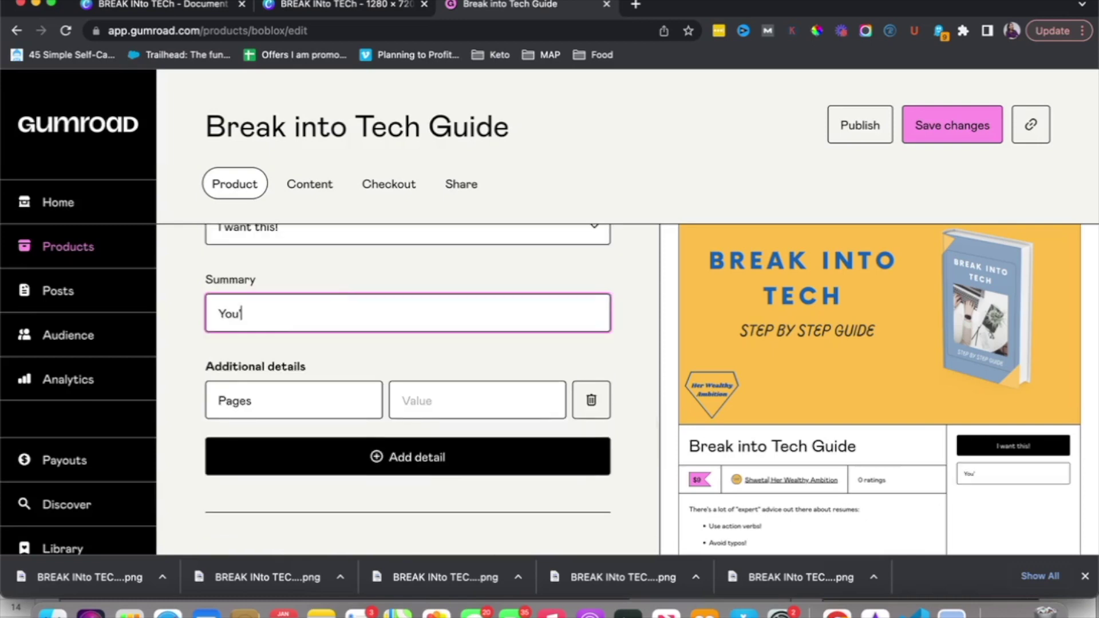
{"action": "type", "text": "'ll get"}
Name three additional details "Resume template", "Step by step instructions" and "Video tutorial", replacing the default Pages attribute.
{"action": "left_click", "coordinate": [332, 400]}
{"action": "key", "text": "super+a"}
{"action": "type", "text": "Resume temple"}
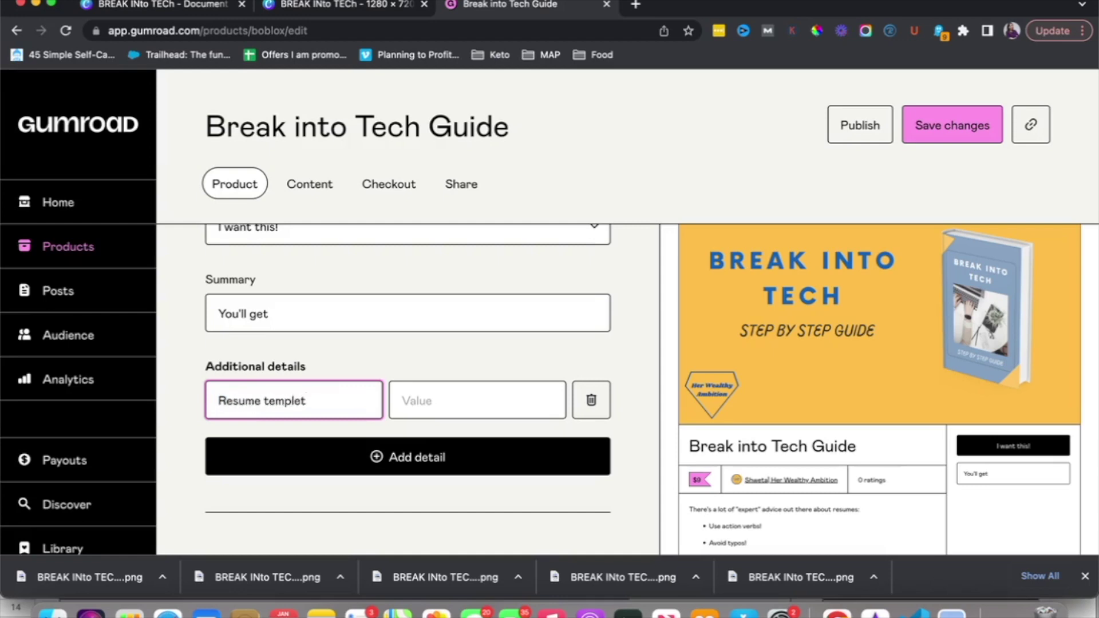
{"action": "type", "text": "te"}
{"action": "left_click", "coordinate": [389, 467]}
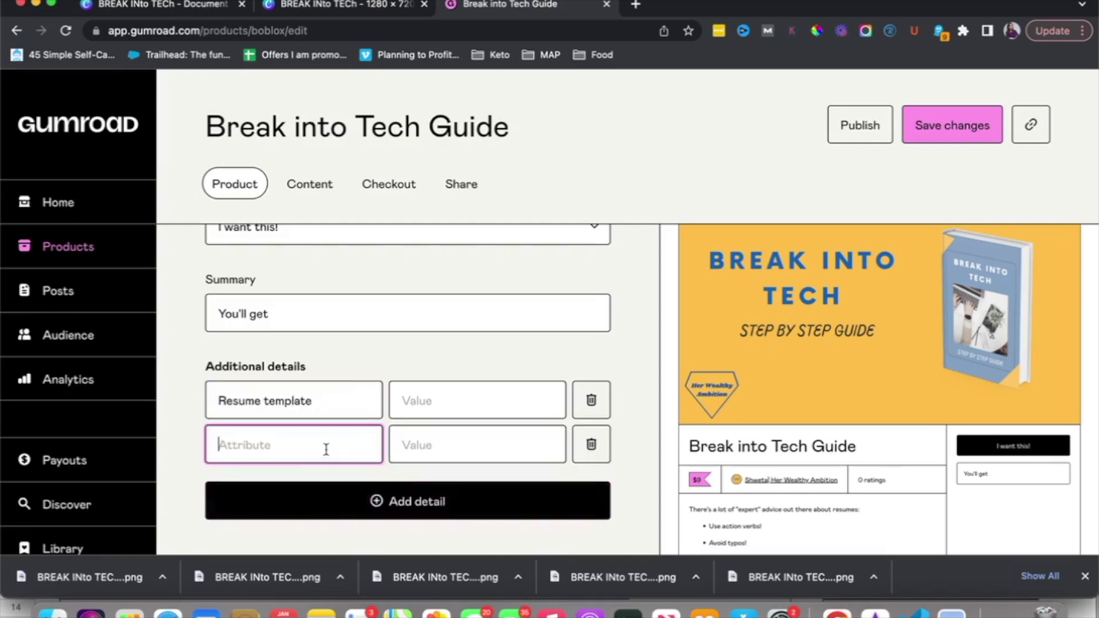
{"action": "type", "text": "Step by step instructions"}
{"action": "left_click", "coordinate": [373, 516]}
{"action": "type", "text": "V"}
{"action": "key", "text": "BackSpace"}
{"action": "type", "text": "Video tut"}
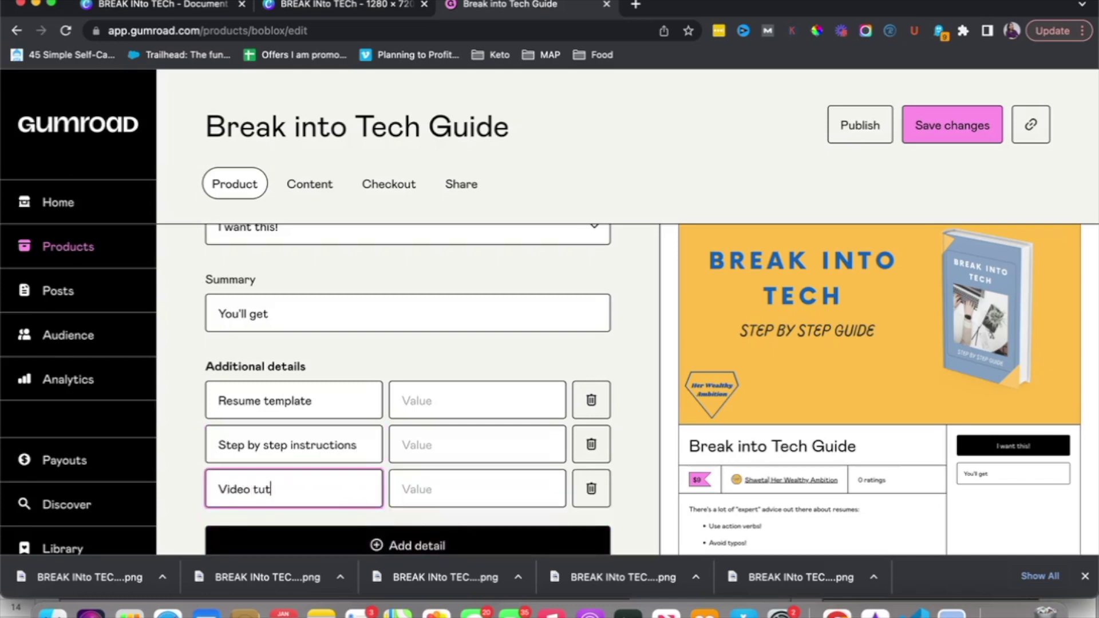
{"action": "type", "text": "orial"}
Set the additional detail values to 20 for Resume template, 10 for Step by step instructions and 40 for Video tutorial.
{"action": "left_click", "coordinate": [442, 400]}
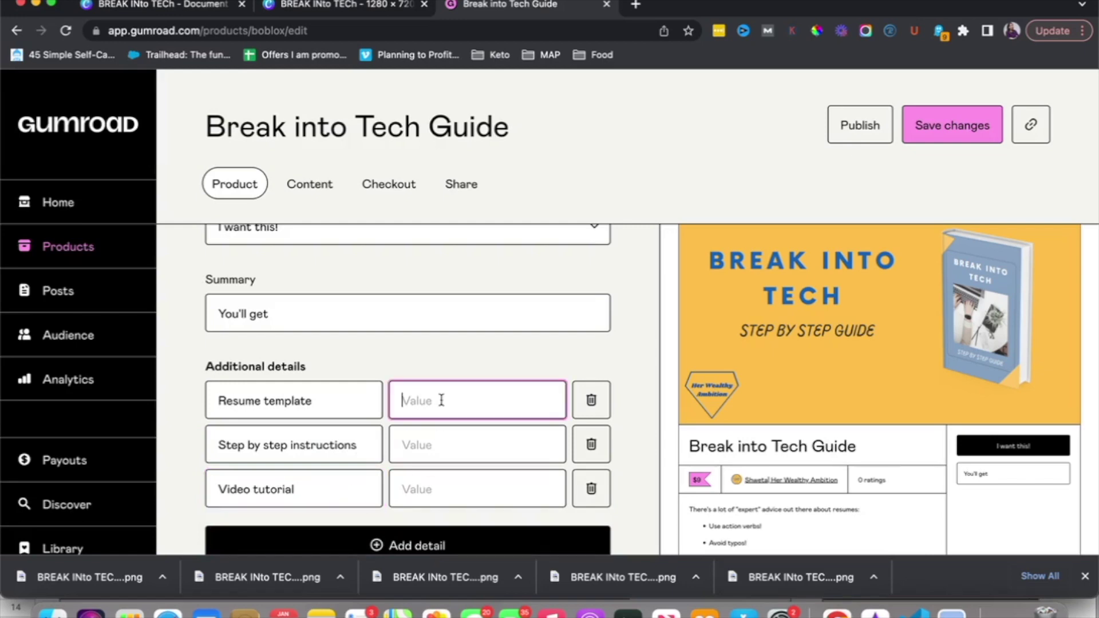
{"action": "type", "text": "20"}
{"action": "left_click", "coordinate": [446, 436]}
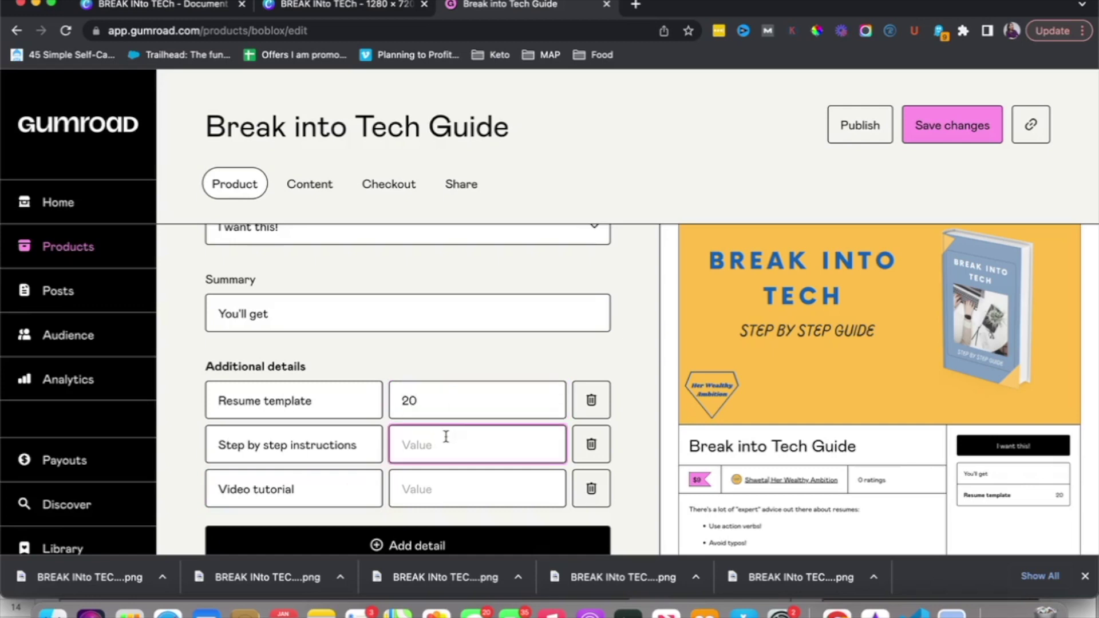
{"action": "type", "text": "10"}
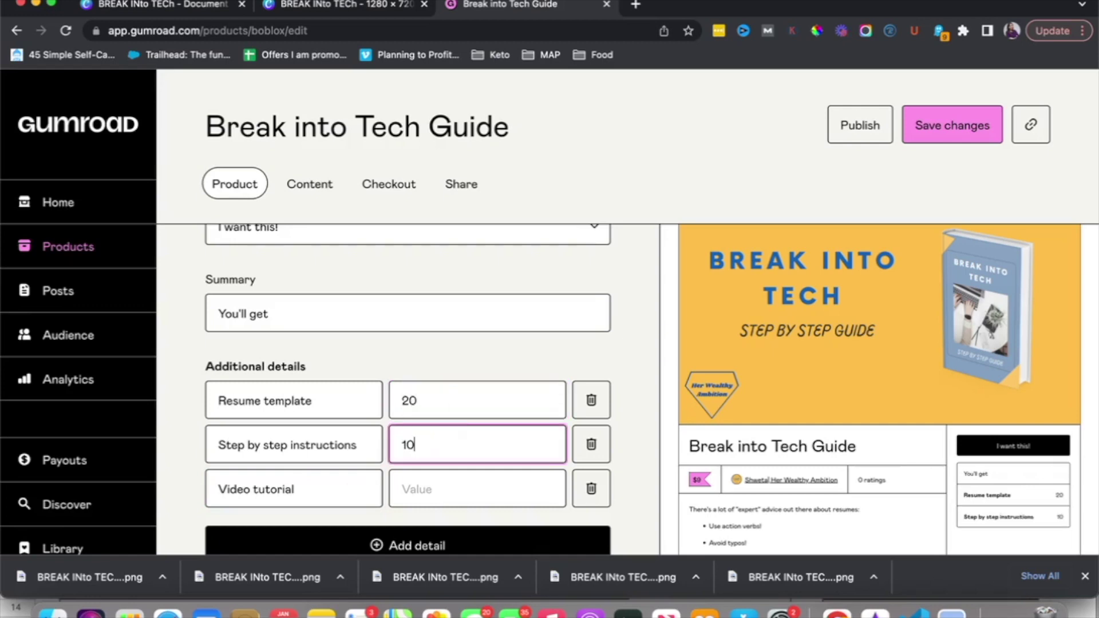
{"action": "left_click", "coordinate": [459, 476]}
{"action": "type", "text": "40"}
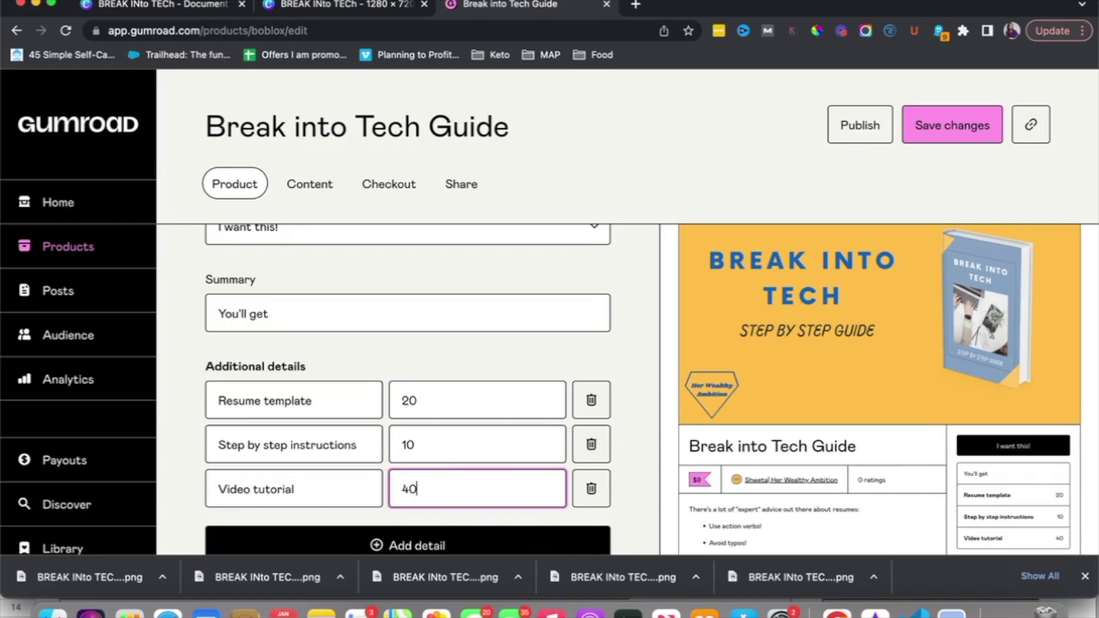
Add a first version to the product, below its pricing settings.
{"action": "scroll", "coordinate": [438, 452], "scroll_direction": "down", "scroll_amount": 3}
{"action": "scroll", "coordinate": [412, 484], "scroll_direction": "down", "scroll_amount": 5}
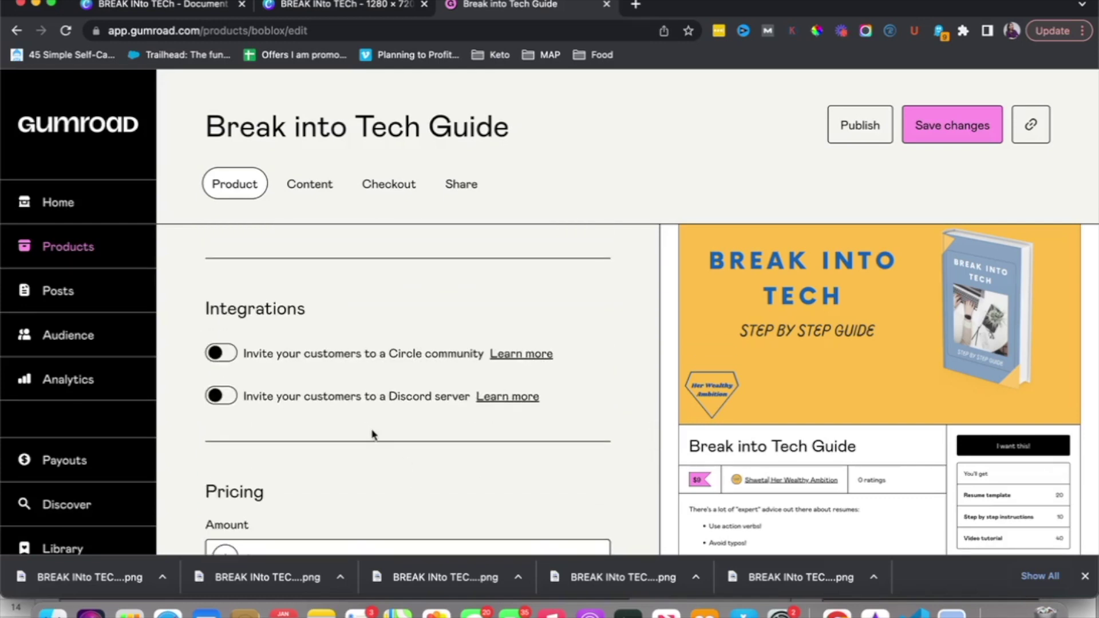
{"action": "scroll", "coordinate": [268, 380], "scroll_direction": "down", "scroll_amount": 4}
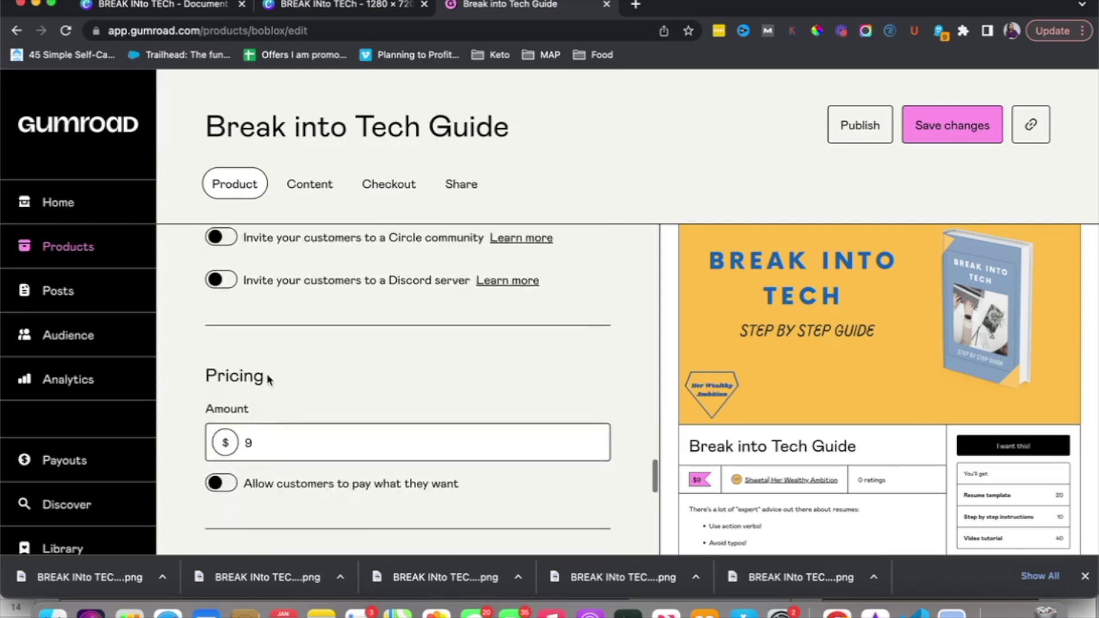
{"action": "left_click", "coordinate": [271, 374]}
{"action": "scroll", "coordinate": [270, 373], "scroll_direction": "down", "scroll_amount": 2}
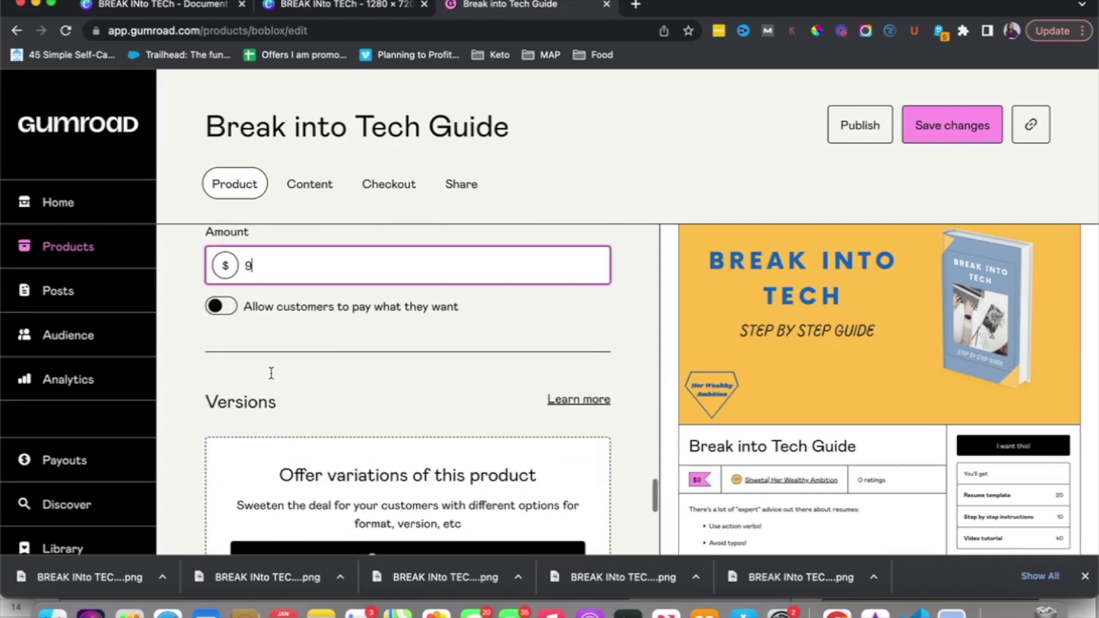
{"action": "scroll", "coordinate": [282, 379], "scroll_direction": "down", "scroll_amount": 2}
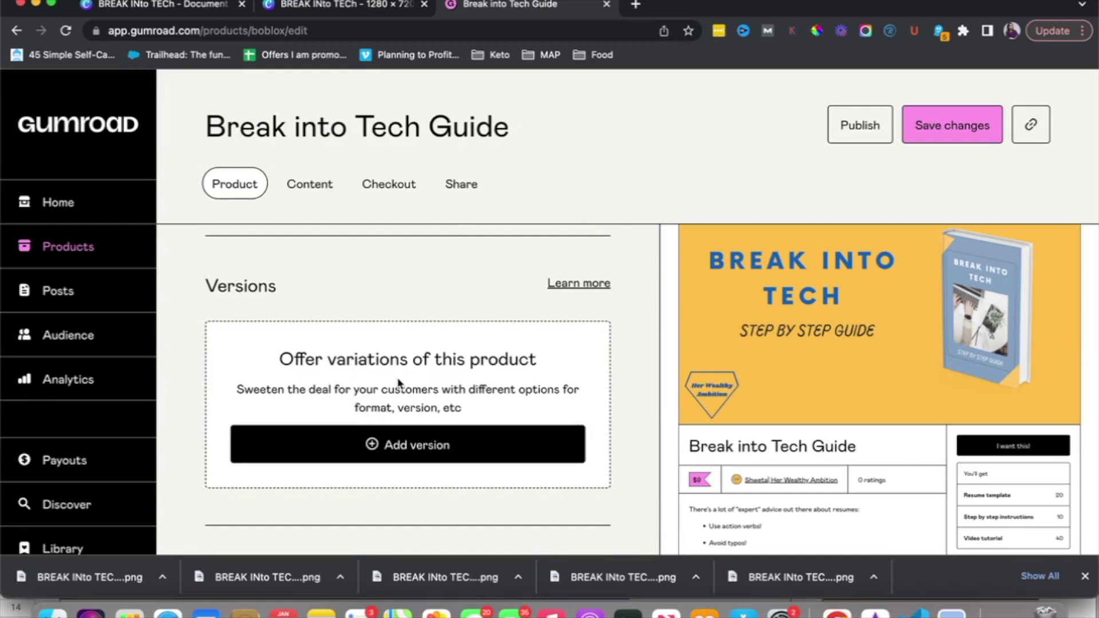
{"action": "scroll", "coordinate": [399, 382], "scroll_direction": "up", "scroll_amount": 1}
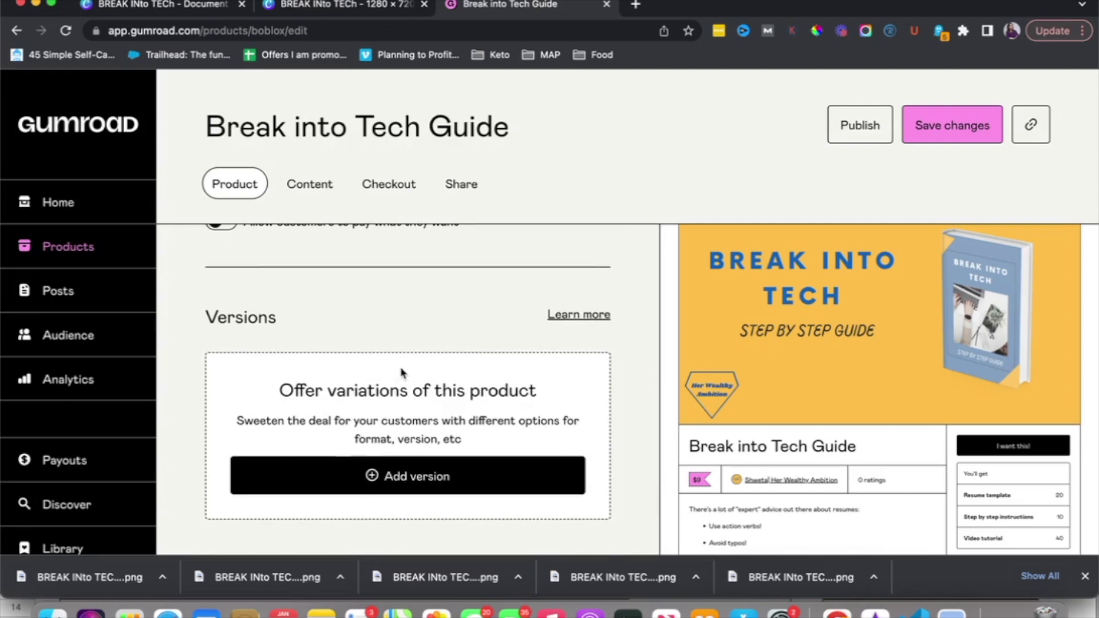
{"action": "scroll", "coordinate": [402, 373], "scroll_direction": "down", "scroll_amount": 1}
{"action": "left_click", "coordinate": [434, 411]}
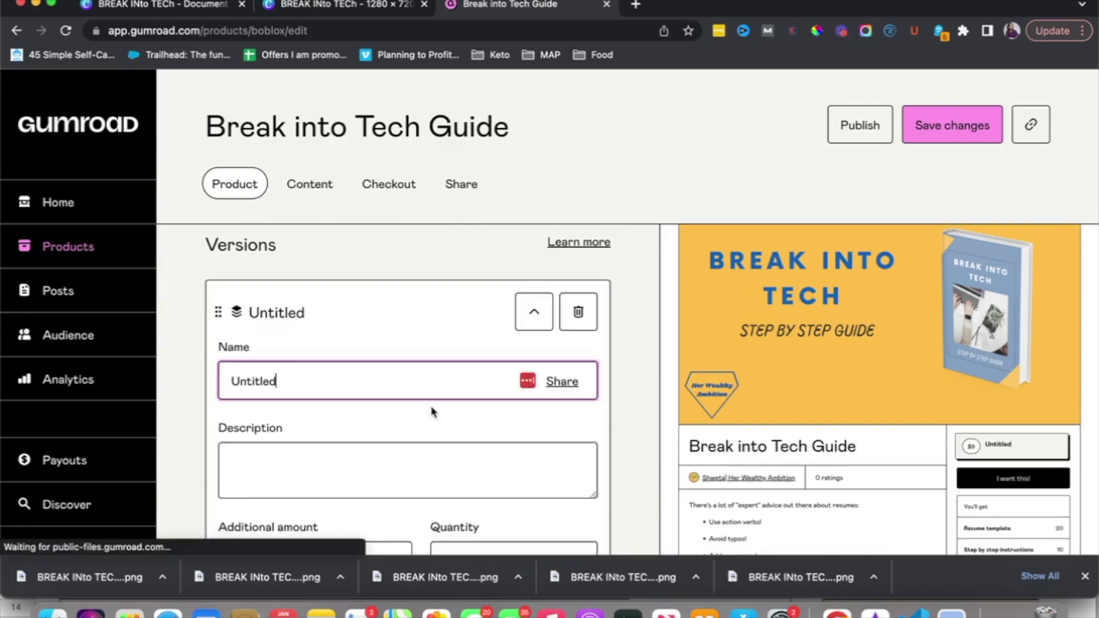
Name the new product version "Break into tech basic".
{"action": "scroll", "coordinate": [433, 411], "scroll_direction": "down", "scroll_amount": 1}
{"action": "double_click", "coordinate": [409, 346]}
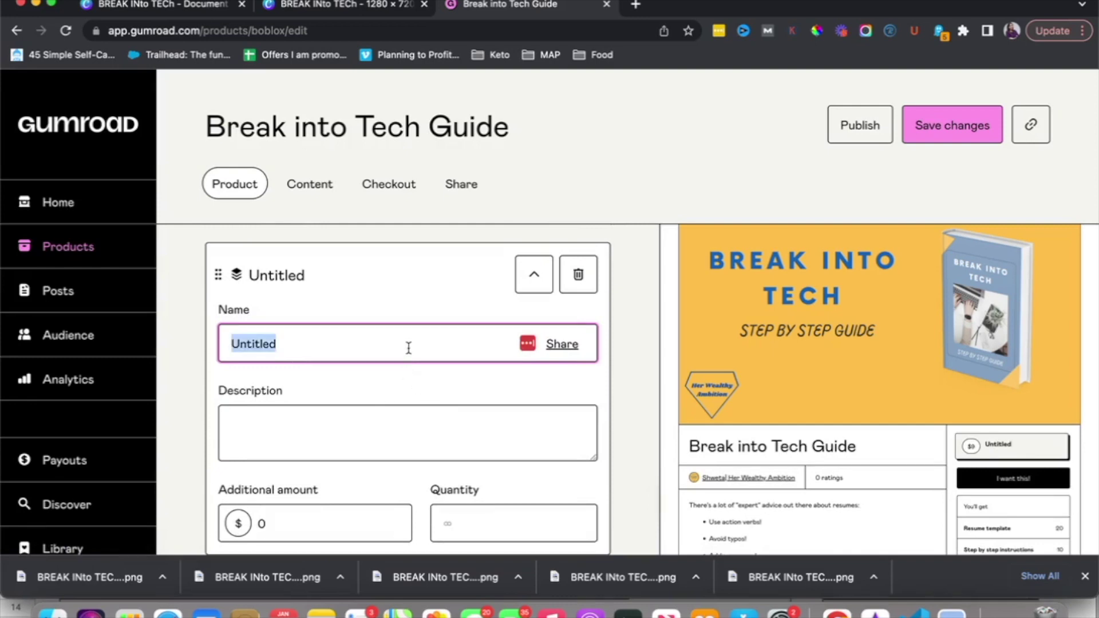
{"action": "type", "text": "Basic"}
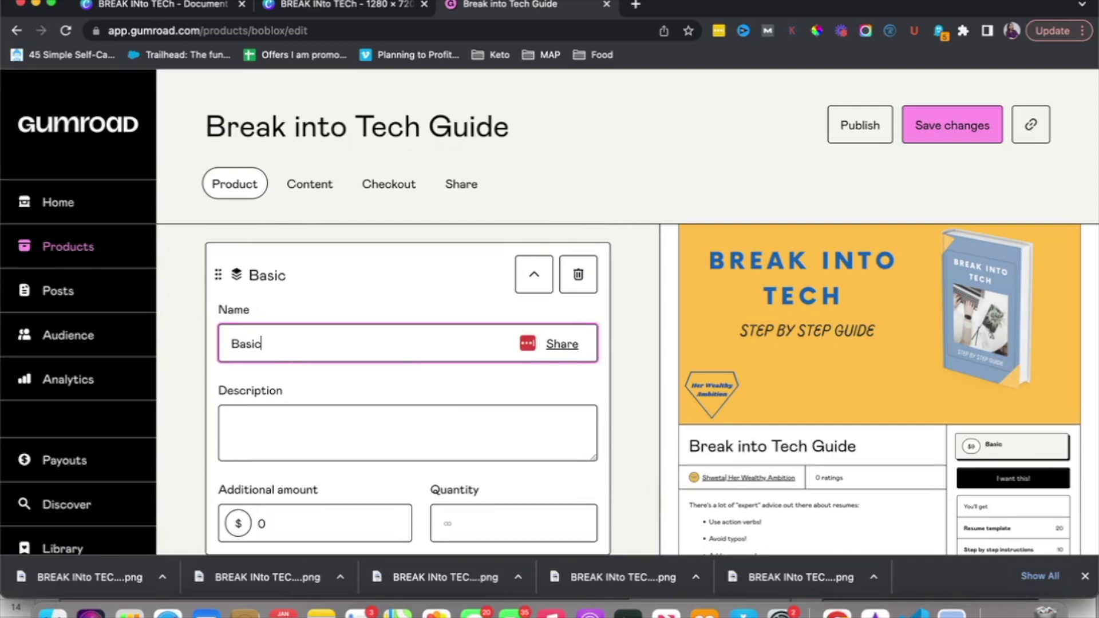
{"action": "type", "text": " B"}
{"action": "key", "text": "BackSpace"}
{"action": "type", "text": "Gu"}
{"action": "key", "text": "BackSpace"}
{"action": "key", "text": "BackSpace"}
{"action": "key", "text": "BackSpace"}
{"action": "key", "text": "BackSpace"}
{"action": "key", "text": "BackSpace"}
{"action": "key", "text": "BackSpace"}
{"action": "key", "text": "BackSpace"}
{"action": "type", "text": "B"}
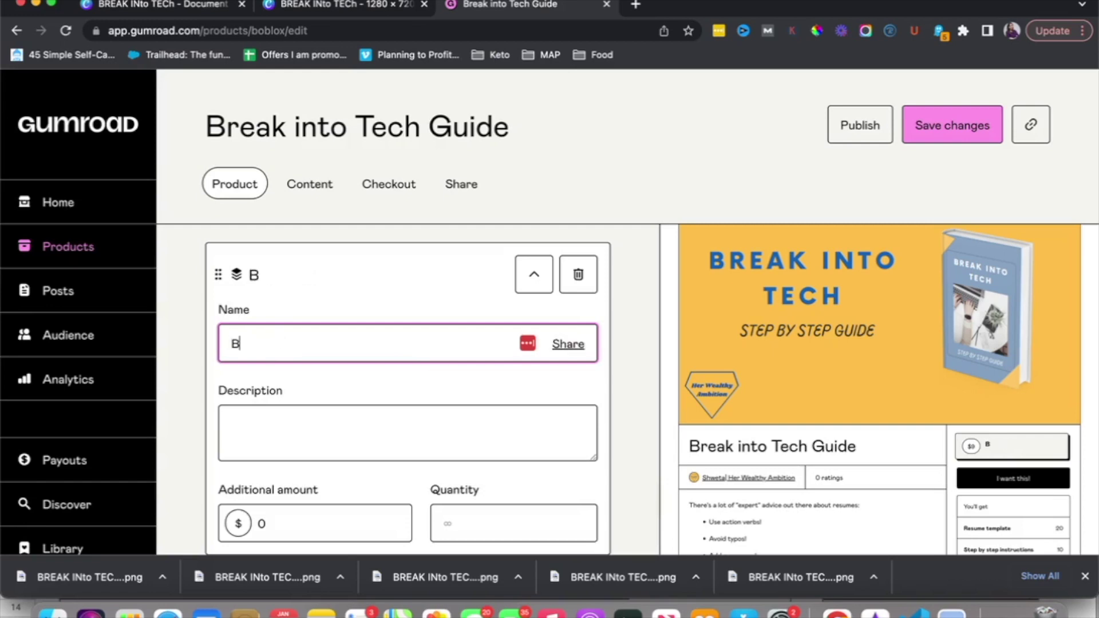
{"action": "type", "text": "reak into te"}
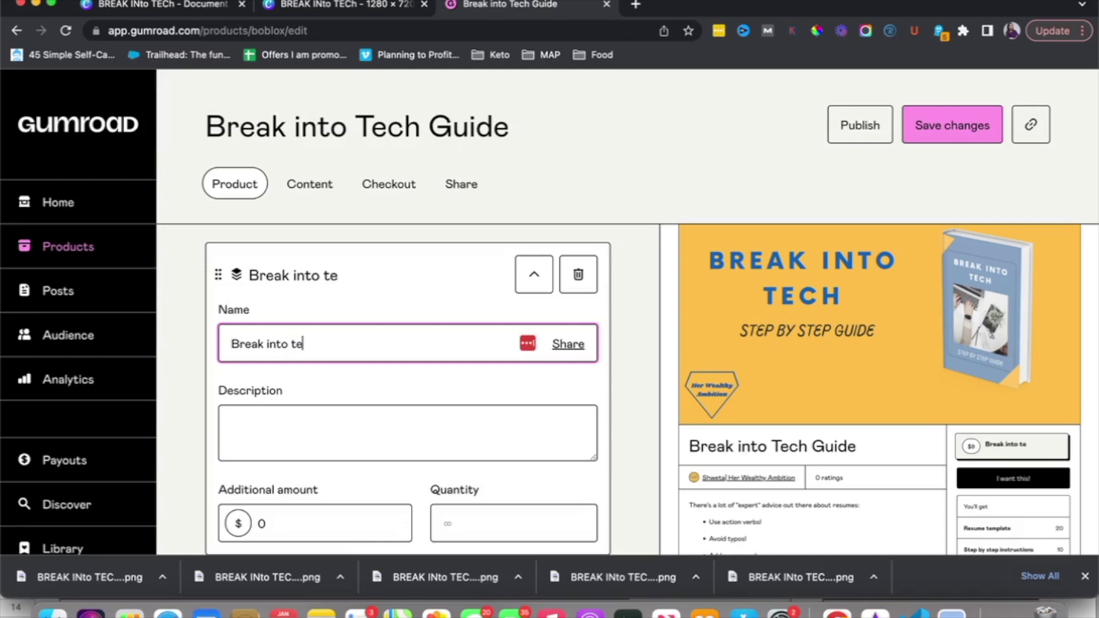
{"action": "type", "text": "ch basic"}
Enter "This is the basic version" as the description of the basic version.
{"action": "left_click", "coordinate": [423, 437]}
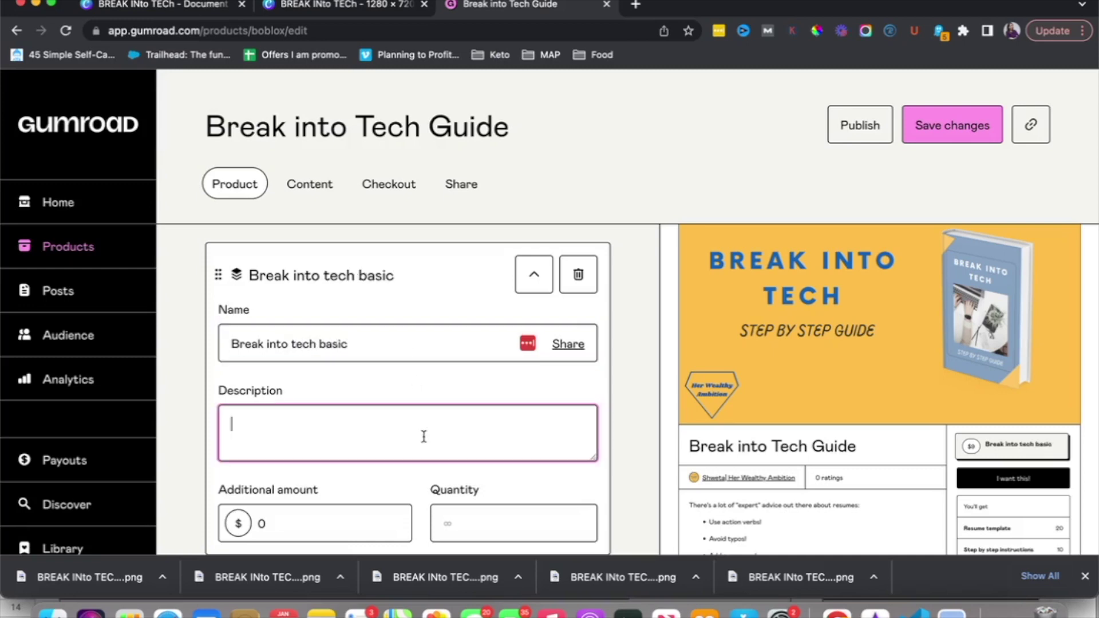
{"action": "type", "text": "This is the "}
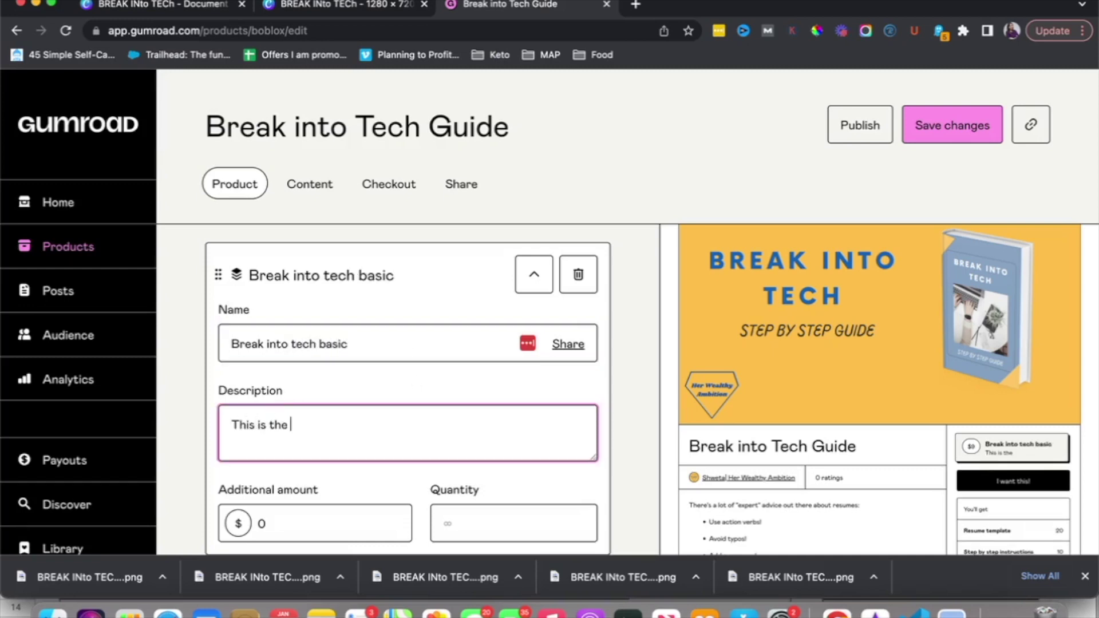
{"action": "type", "text": "basic version"}
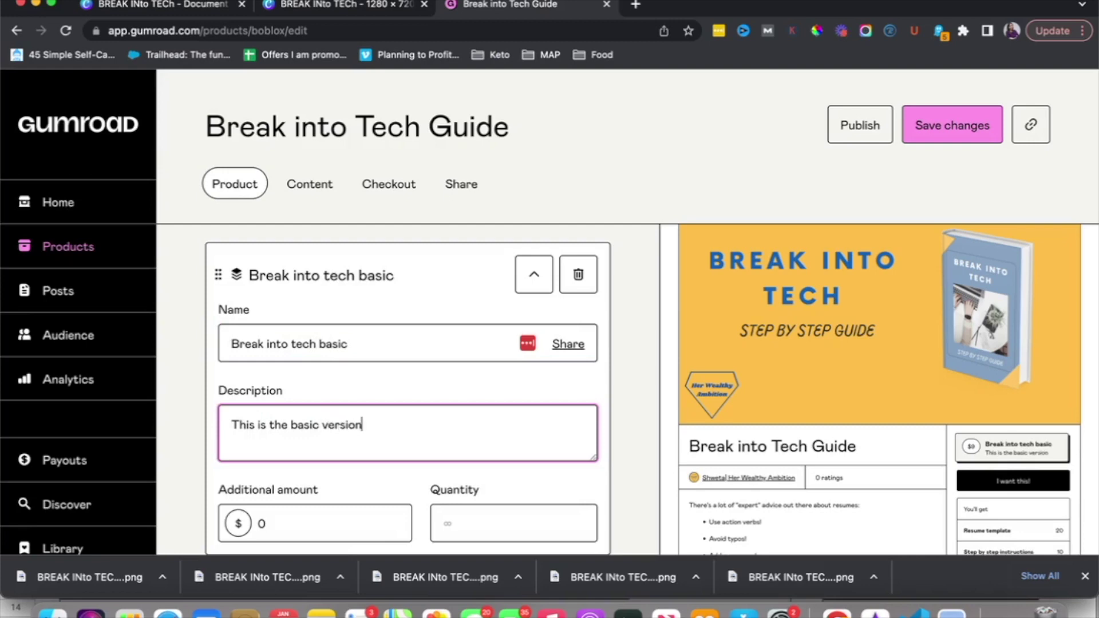
Add a second product version and name it "Break into Tech Pro".
{"action": "scroll", "coordinate": [380, 444], "scroll_direction": "down", "scroll_amount": 3}
{"action": "scroll", "coordinate": [380, 444], "scroll_direction": "down", "scroll_amount": 2}
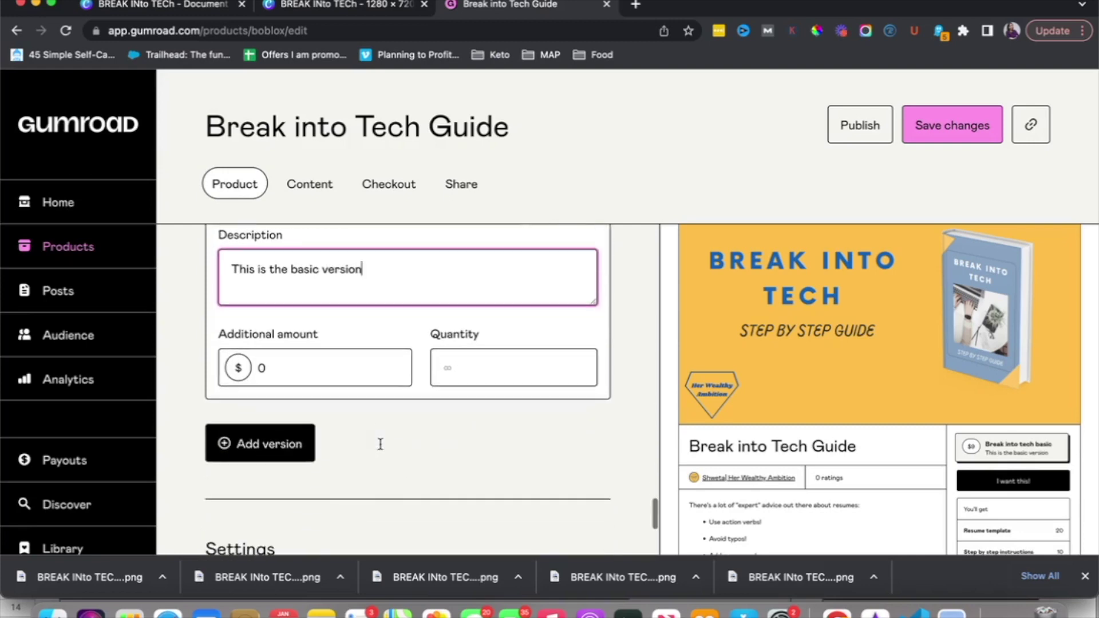
{"action": "scroll", "coordinate": [381, 450], "scroll_direction": "down", "scroll_amount": 2}
{"action": "left_click", "coordinate": [286, 399]}
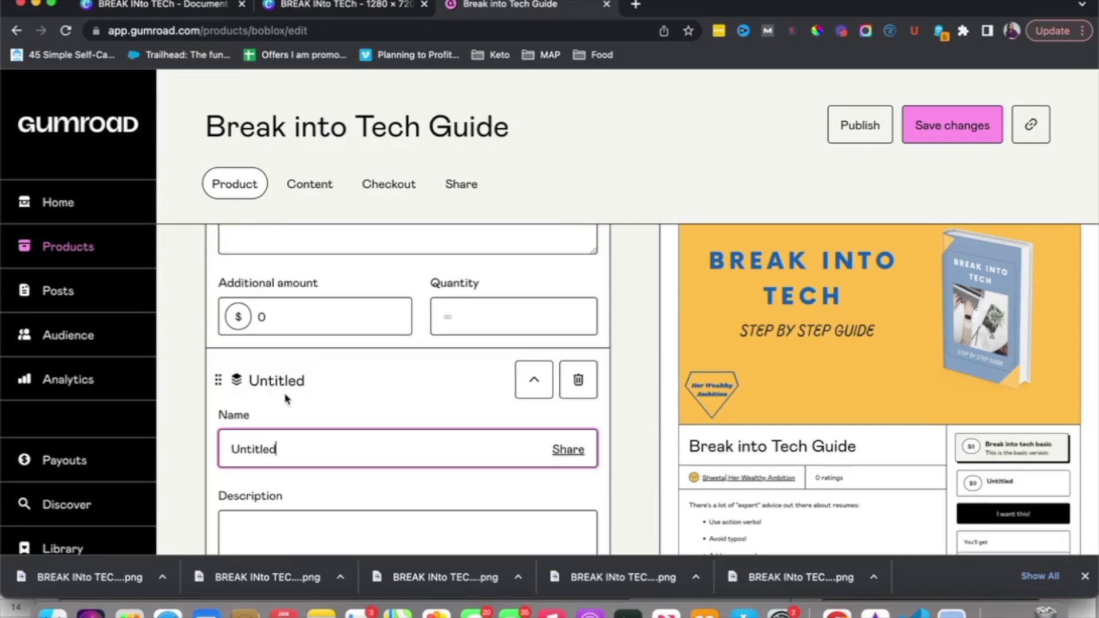
{"action": "scroll", "coordinate": [306, 443], "scroll_direction": "down", "scroll_amount": 2}
{"action": "double_click", "coordinate": [304, 387]}
{"action": "type", "text": "Break in"}
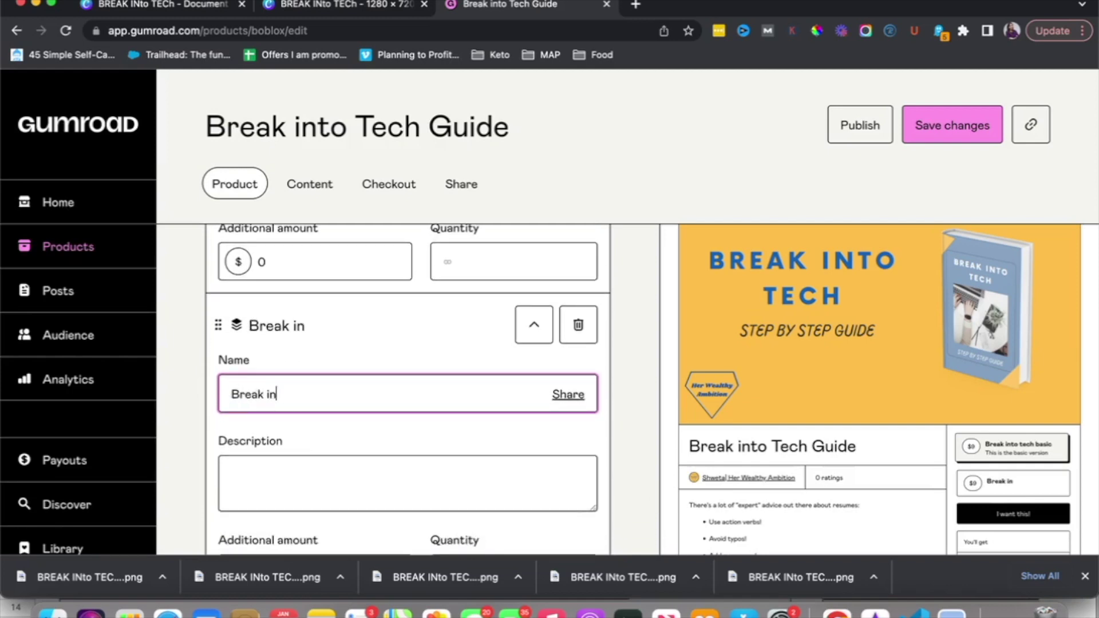
{"action": "type", "text": "to Tech Pro"}
Describe the Break into Tech Pro version as "Get an additional 30 minute call with me".
{"action": "left_click", "coordinate": [232, 476]}
{"action": "type", "text": "Get an a"}
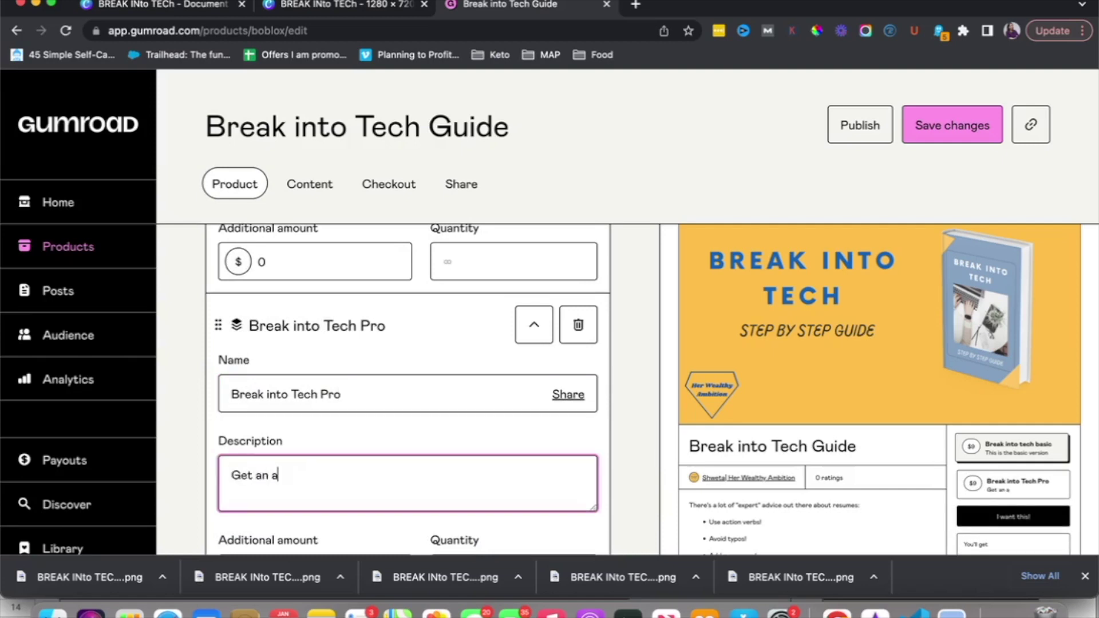
{"action": "type", "text": "dditionasl 30"}
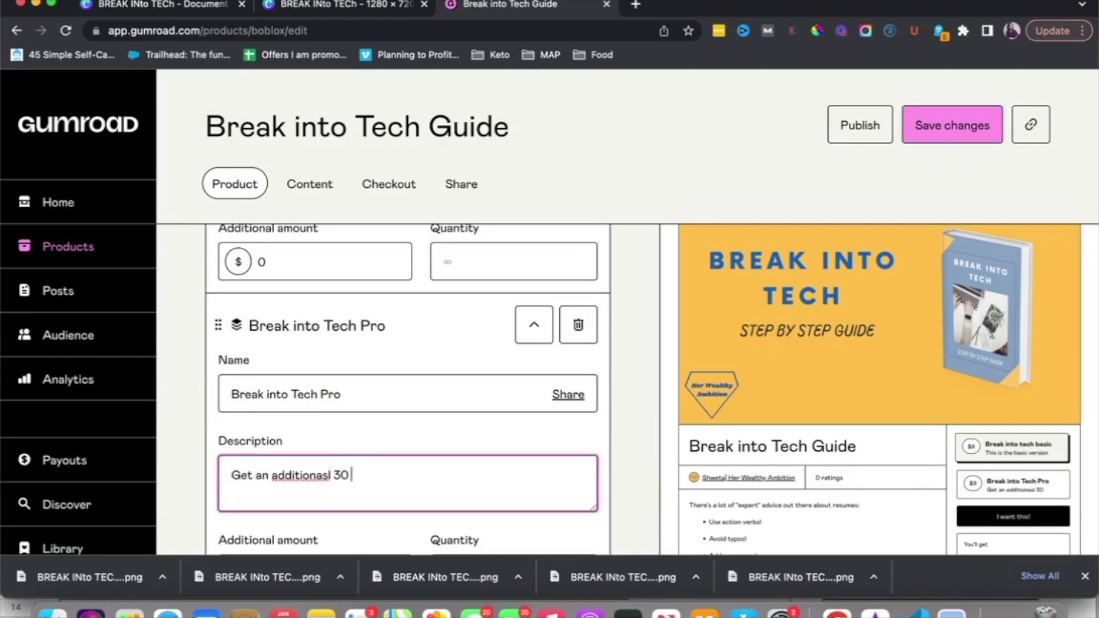
{"action": "key", "text": "BackSpace"}
{"action": "key", "text": "BackSpace"}
{"action": "key", "text": "BackSpace"}
{"action": "key", "text": "BackSpace"}
{"action": "key", "text": "BackSpace"}
{"action": "key", "text": "BackSpace"}
{"action": "type", "text": "l 30 minute"}
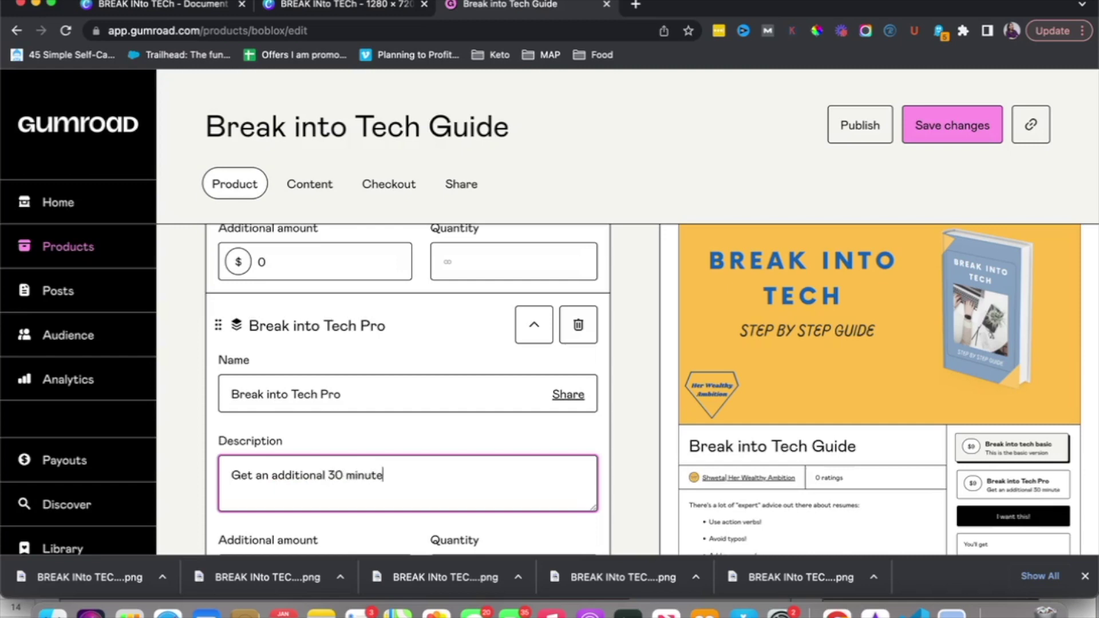
{"action": "type", "text": " call with me"}
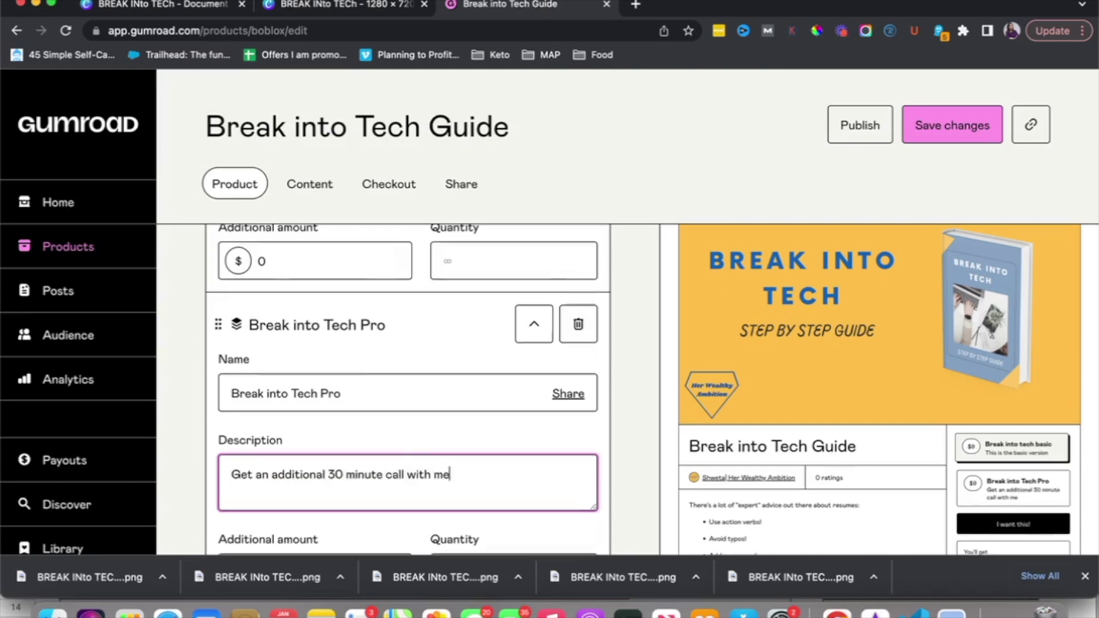
Set the Break into Tech Pro version's additional amount to $90 and its quantity to 5.
{"action": "scroll", "coordinate": [408, 389], "scroll_direction": "down", "scroll_amount": 3}
{"action": "left_click", "coordinate": [284, 448]}
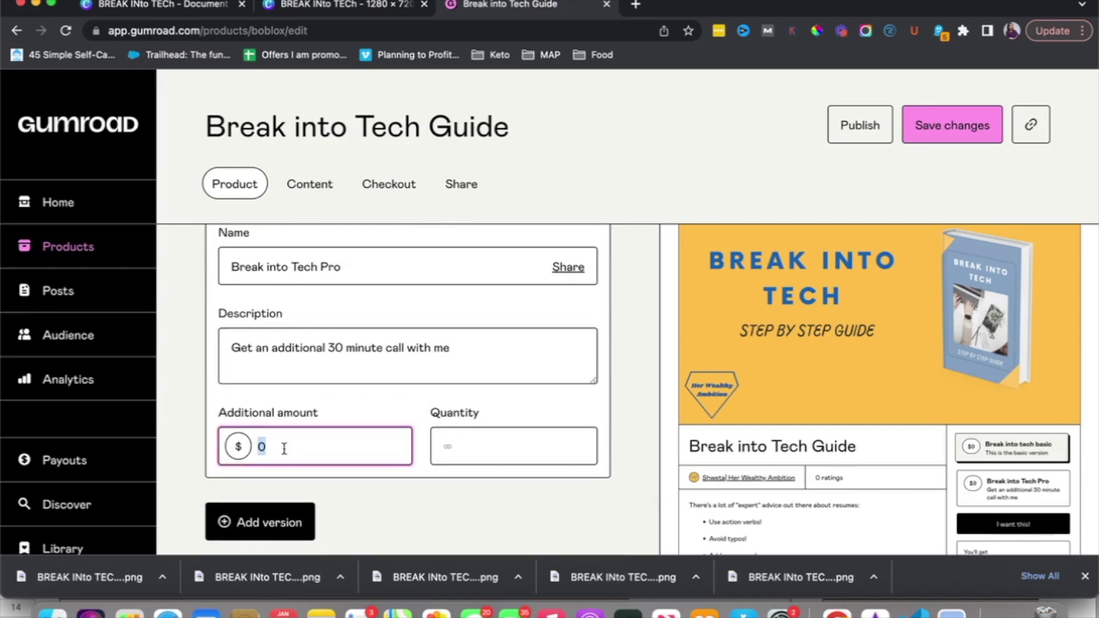
{"action": "type", "text": "99"}
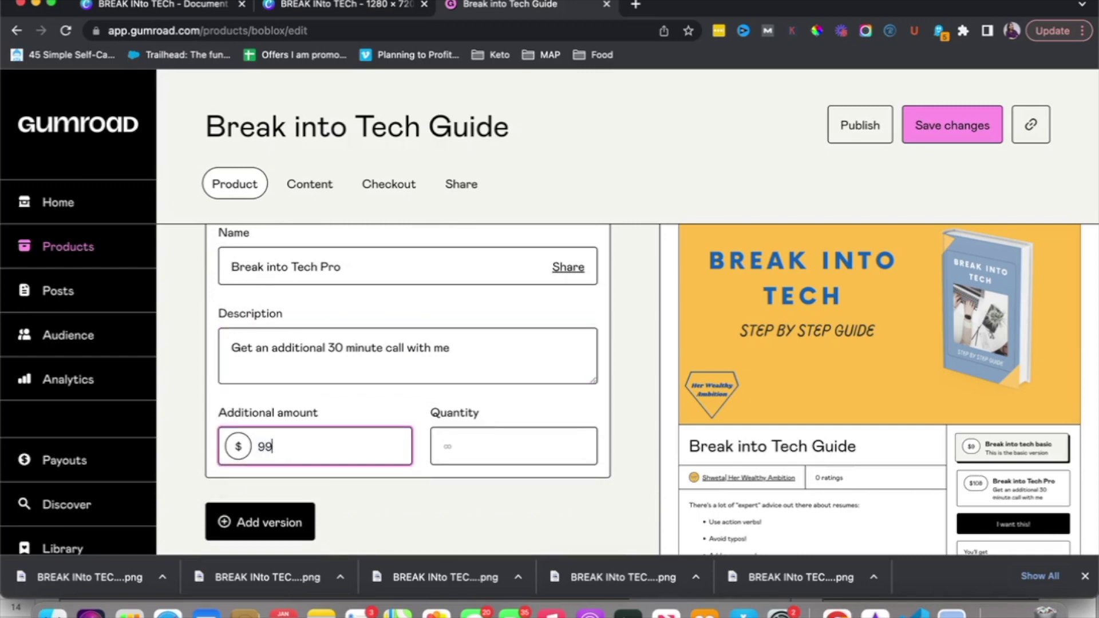
{"action": "key", "text": "BackSpace"}
{"action": "type", "text": "0"}
{"action": "scroll", "coordinate": [395, 508], "scroll_direction": "down", "scroll_amount": 3}
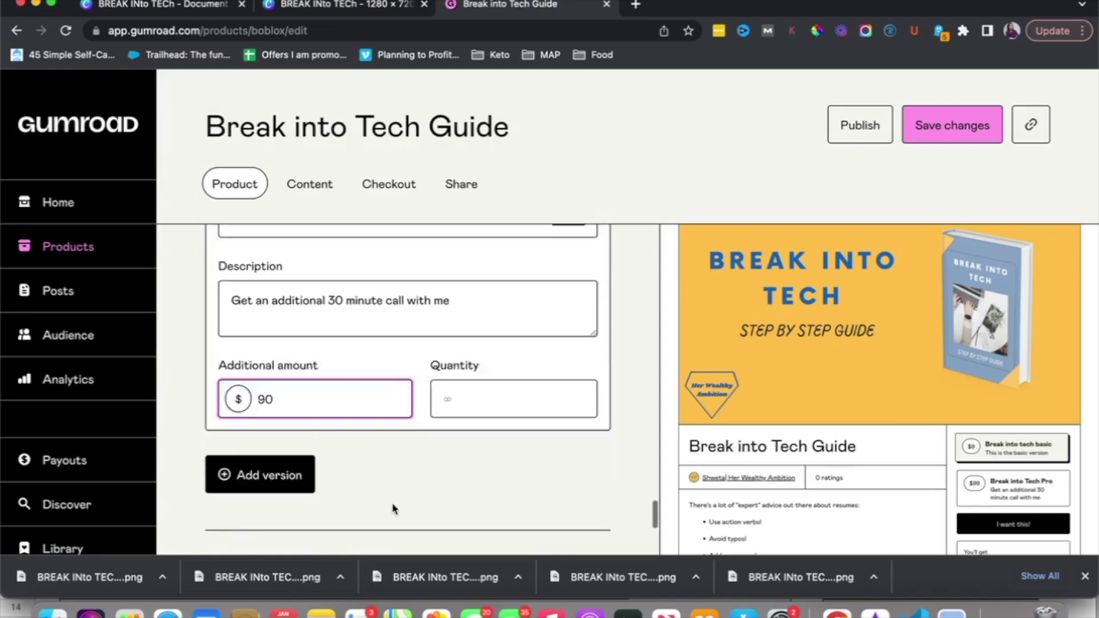
{"action": "left_click", "coordinate": [399, 464]}
{"action": "scroll", "coordinate": [399, 464], "scroll_direction": "down", "scroll_amount": 1}
{"action": "left_click", "coordinate": [474, 366]}
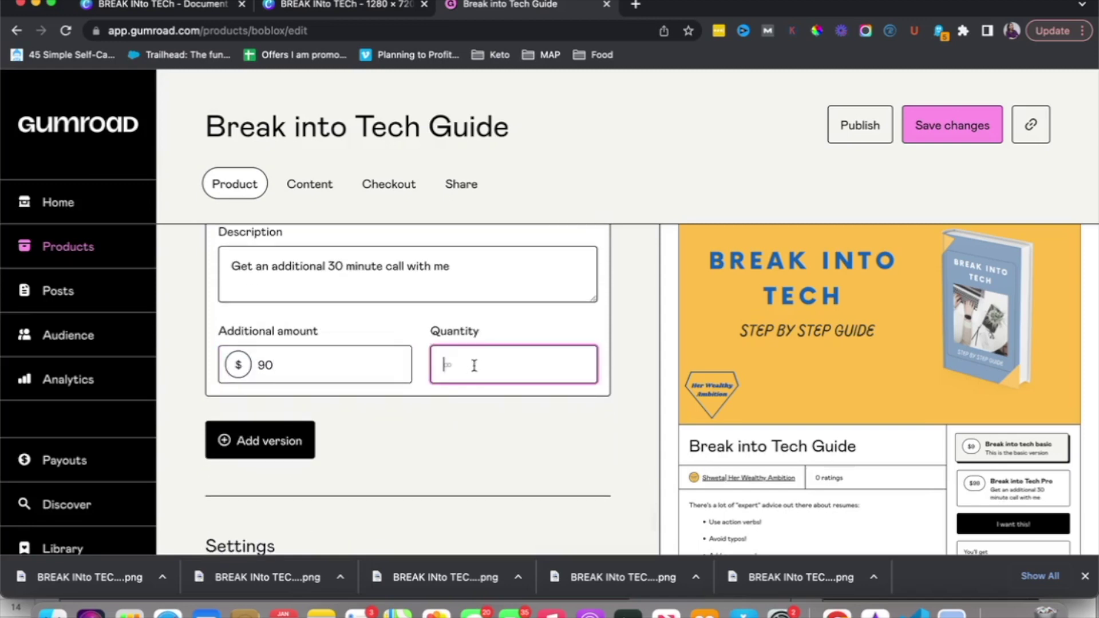
{"action": "type", "text": "5"}
{"action": "left_click", "coordinate": [466, 440]}
Enable generating a unique license key per sale to view its options, and turn it off again.
{"action": "scroll", "coordinate": [465, 440], "scroll_direction": "down", "scroll_amount": 4}
{"action": "scroll", "coordinate": [465, 440], "scroll_direction": "down", "scroll_amount": 4}
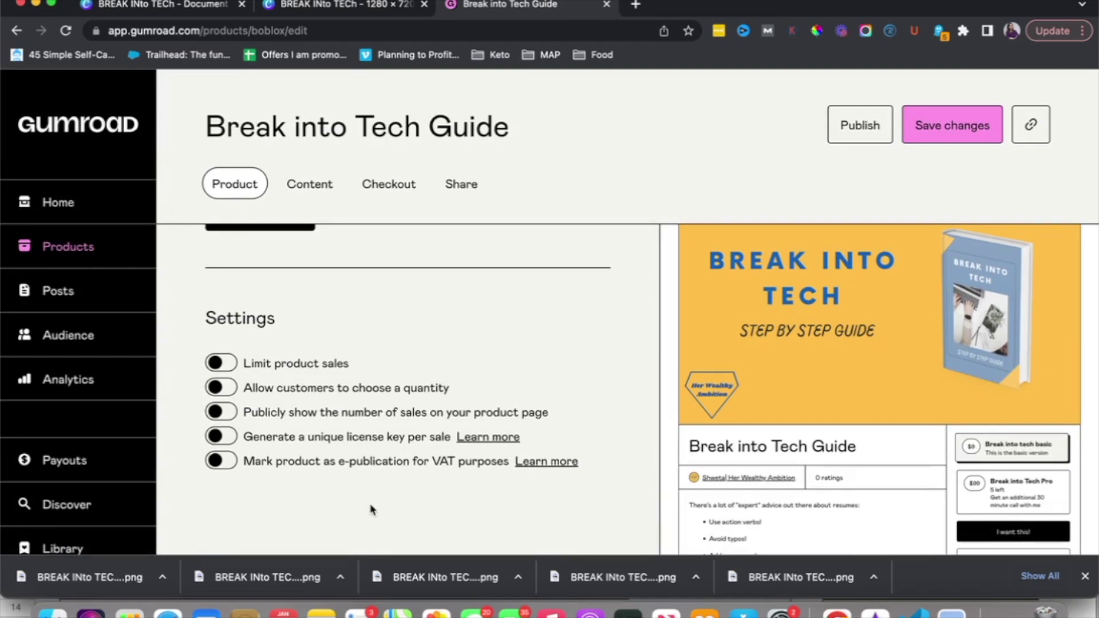
{"action": "left_click", "coordinate": [234, 439]}
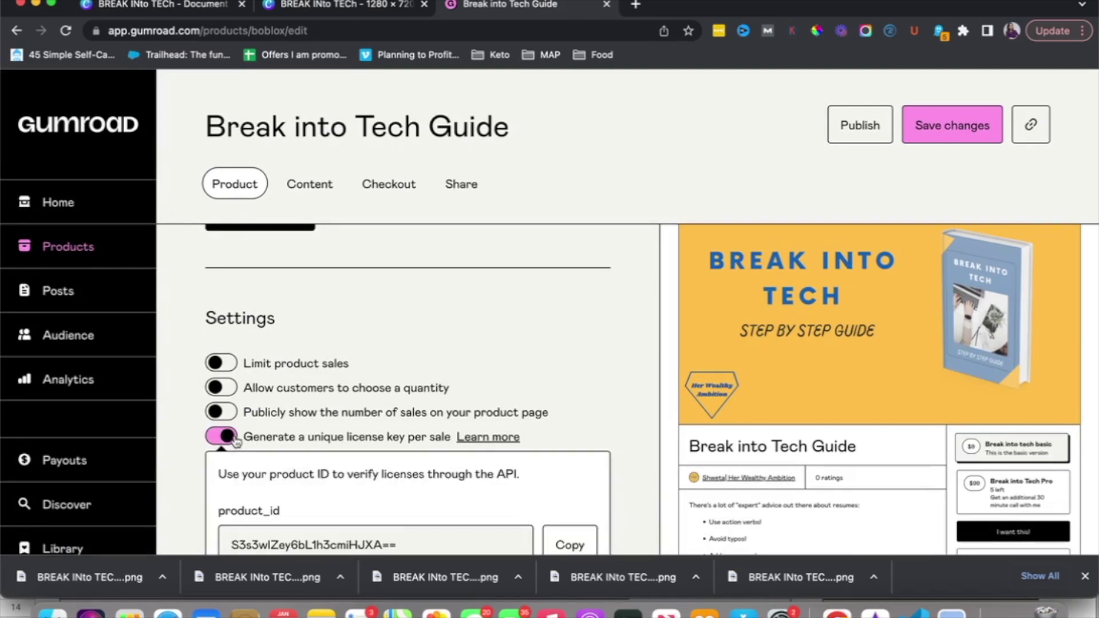
{"action": "scroll", "coordinate": [355, 429], "scroll_direction": "down", "scroll_amount": 3}
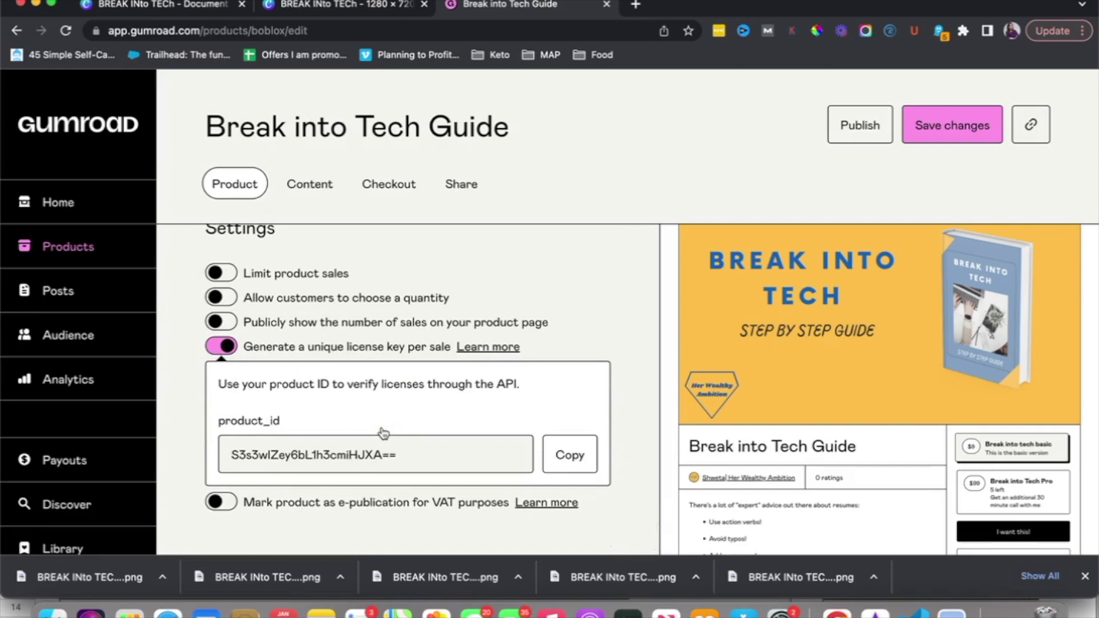
{"action": "left_click", "coordinate": [257, 349]}
Save the changes made to the Break into Tech Guide product.
{"action": "scroll", "coordinate": [498, 343], "scroll_direction": "up", "scroll_amount": 6}
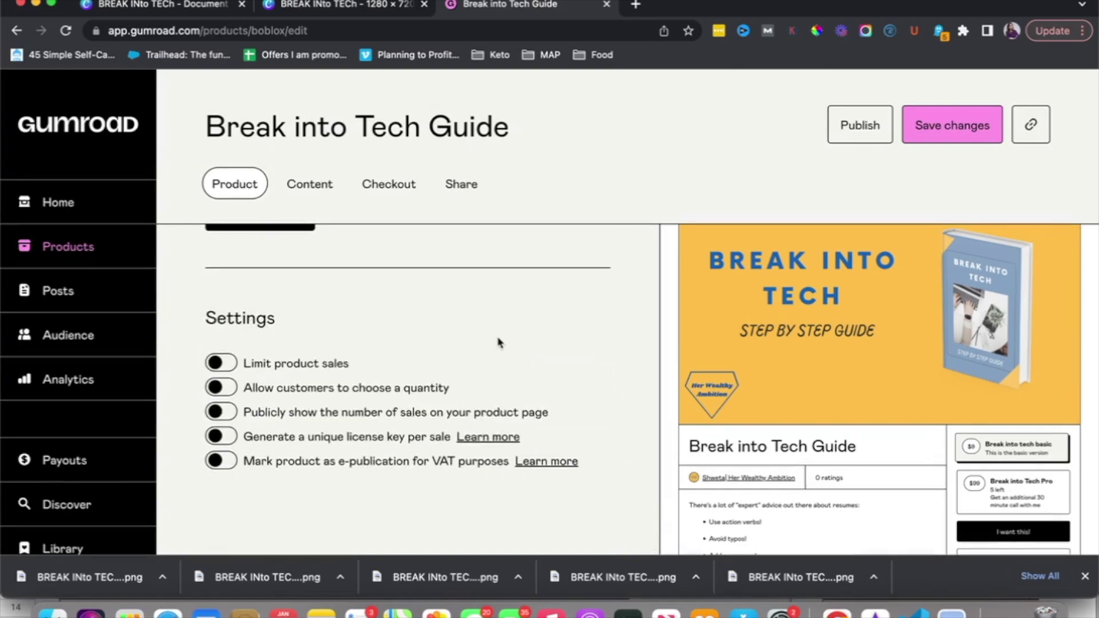
{"action": "scroll", "coordinate": [498, 338], "scroll_direction": "up", "scroll_amount": 20}
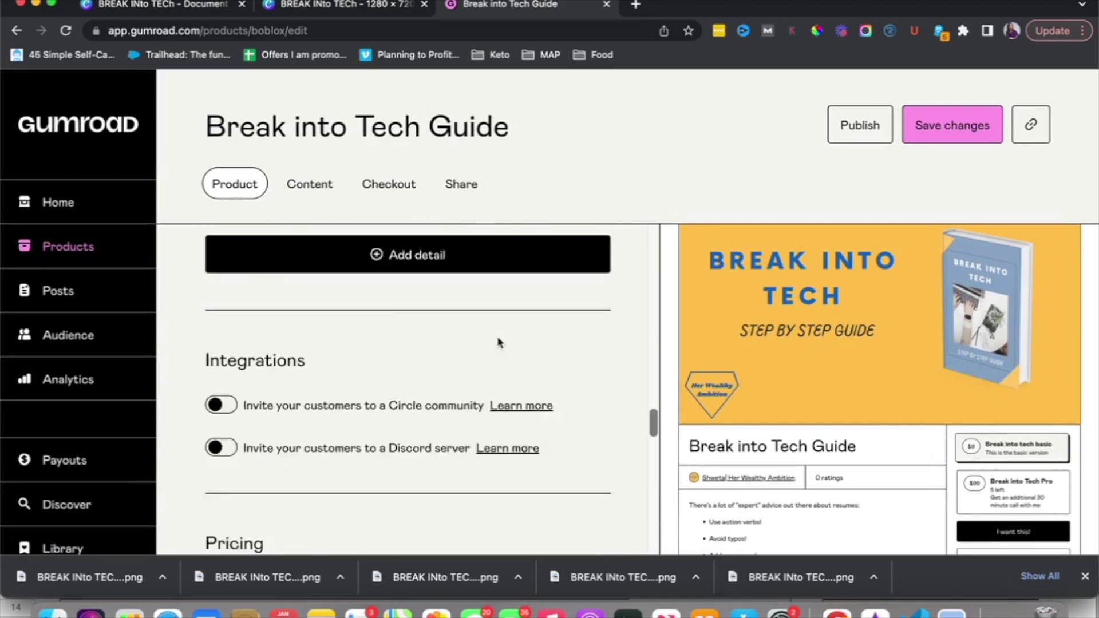
{"action": "left_click", "coordinate": [934, 142]}
{"action": "scroll", "coordinate": [319, 262], "scroll_direction": "up", "scroll_amount": 8}
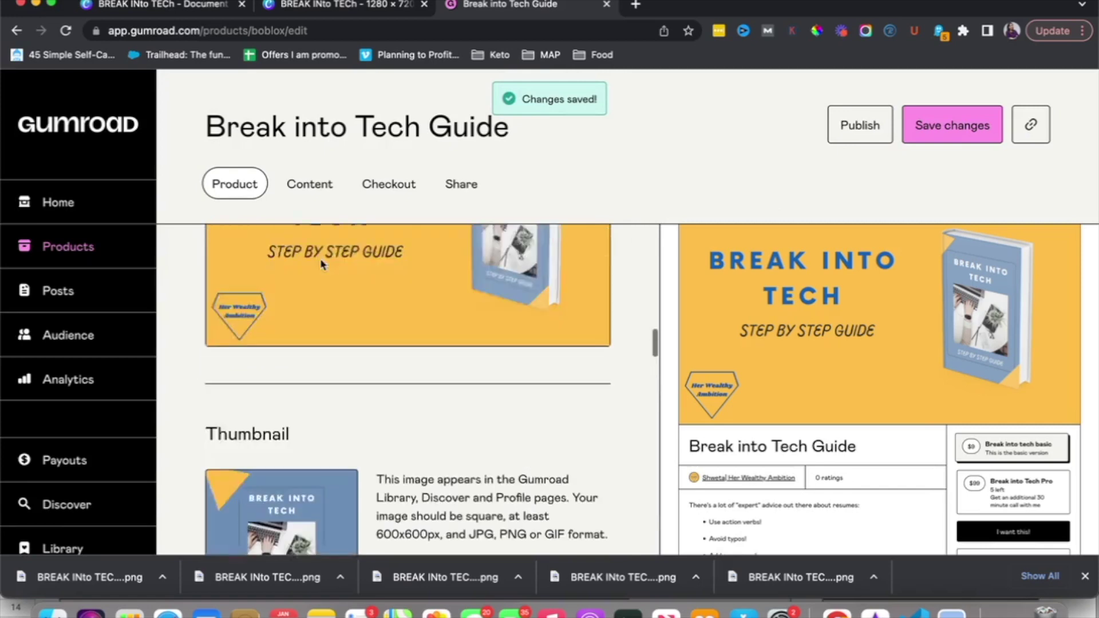
Upload career in tech.pdf from the computer as content for the Break into tech basic version.
{"action": "left_click", "coordinate": [309, 186]}
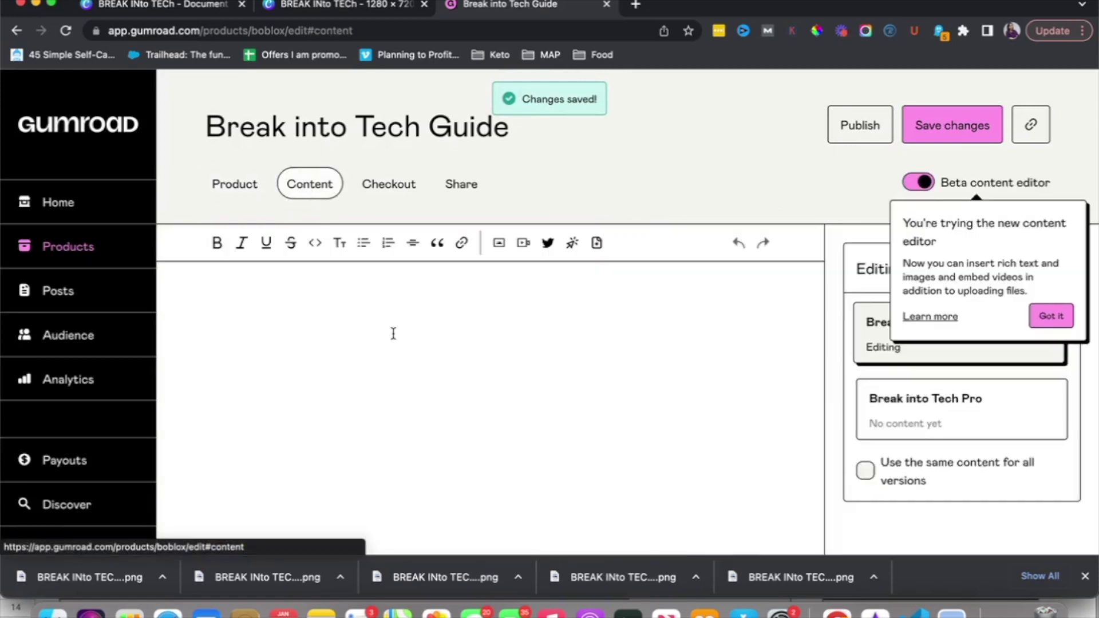
{"action": "left_click", "coordinate": [1054, 321]}
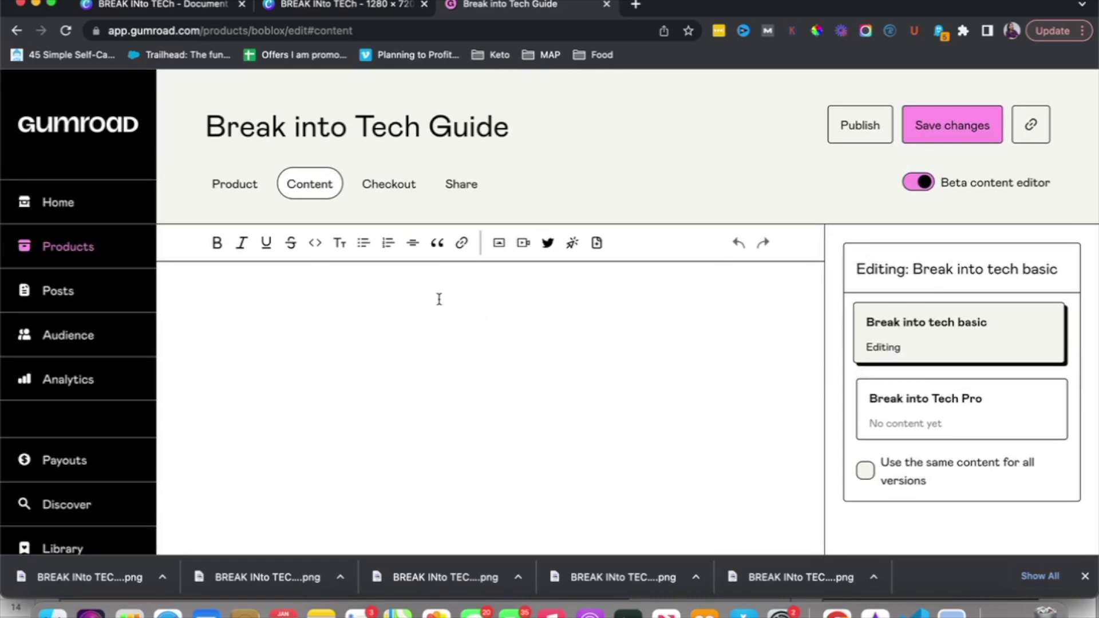
{"action": "left_click", "coordinate": [597, 244]}
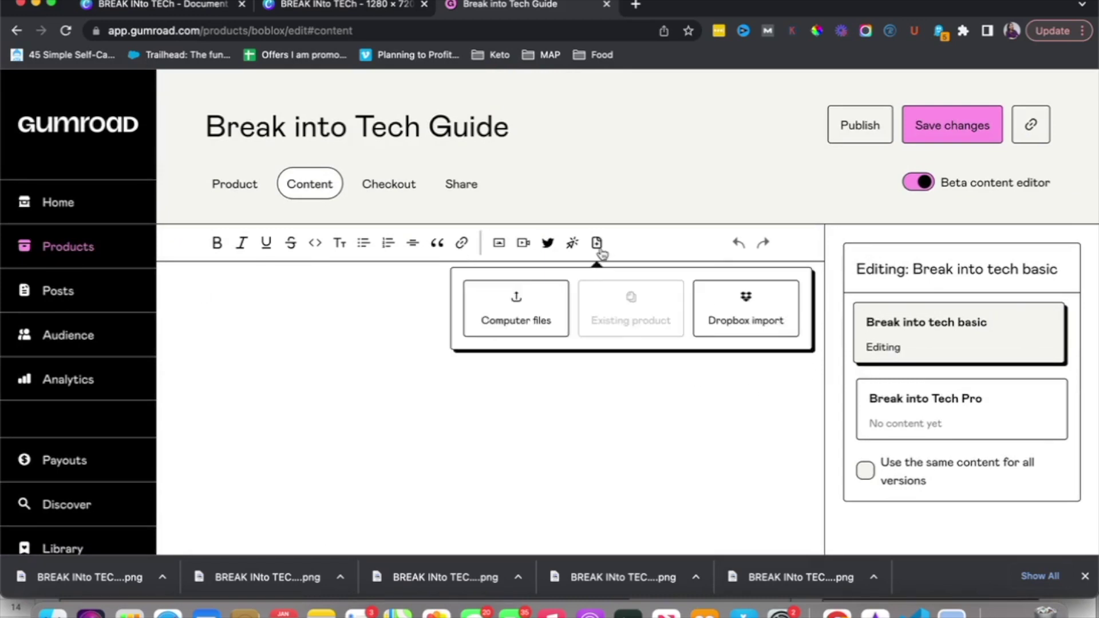
{"action": "left_click", "coordinate": [273, 336]}
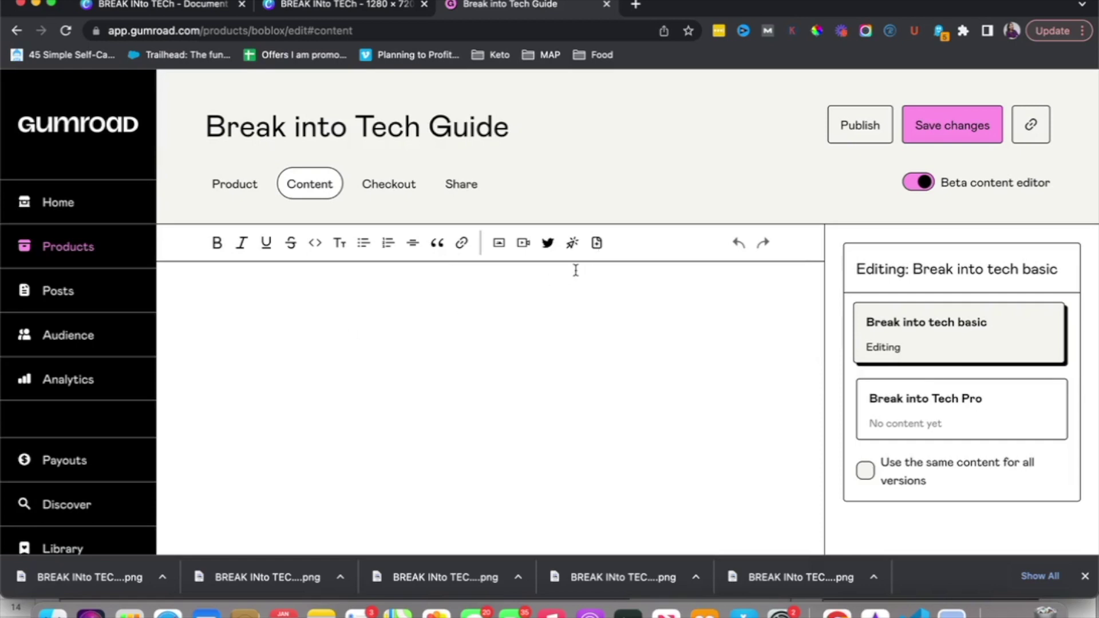
{"action": "left_click", "coordinate": [597, 245]}
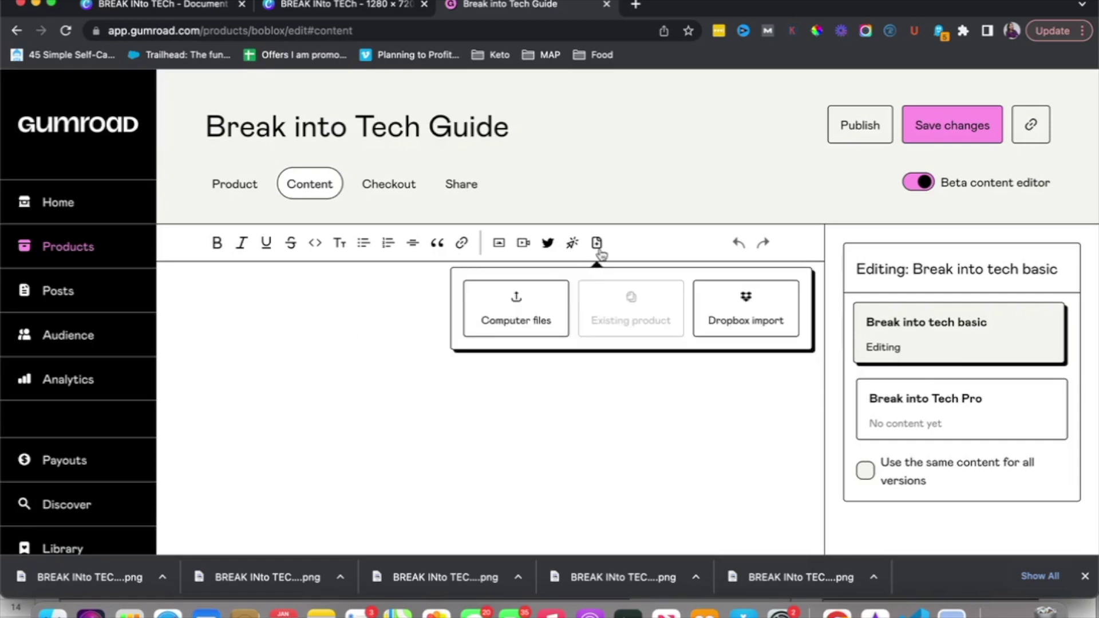
{"action": "left_click", "coordinate": [534, 328]}
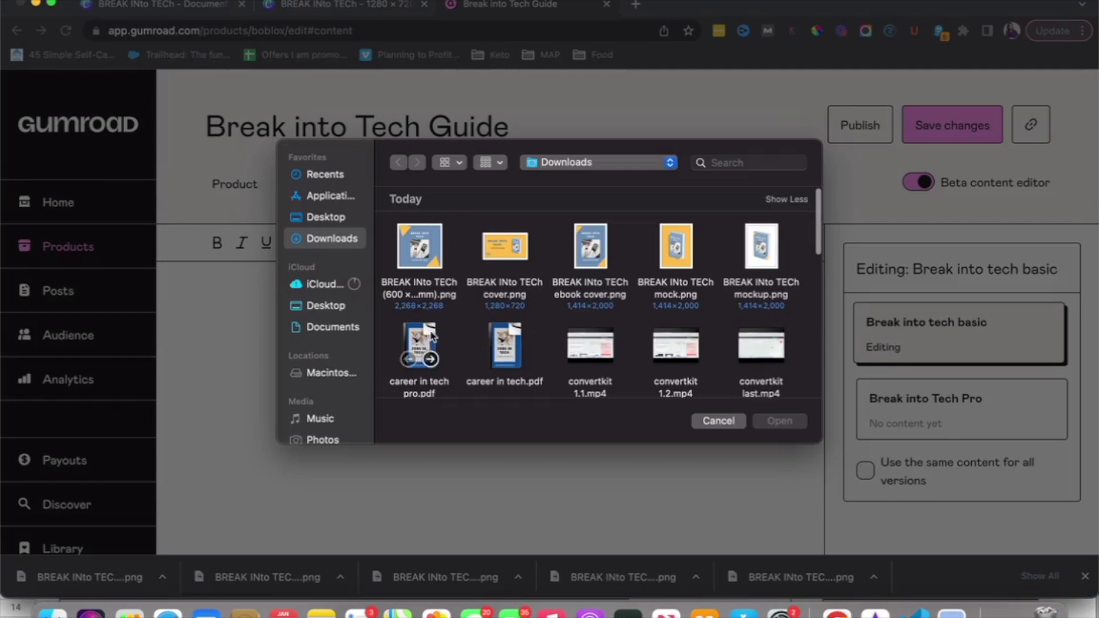
{"action": "left_click", "coordinate": [496, 336]}
{"action": "left_click", "coordinate": [765, 421]}
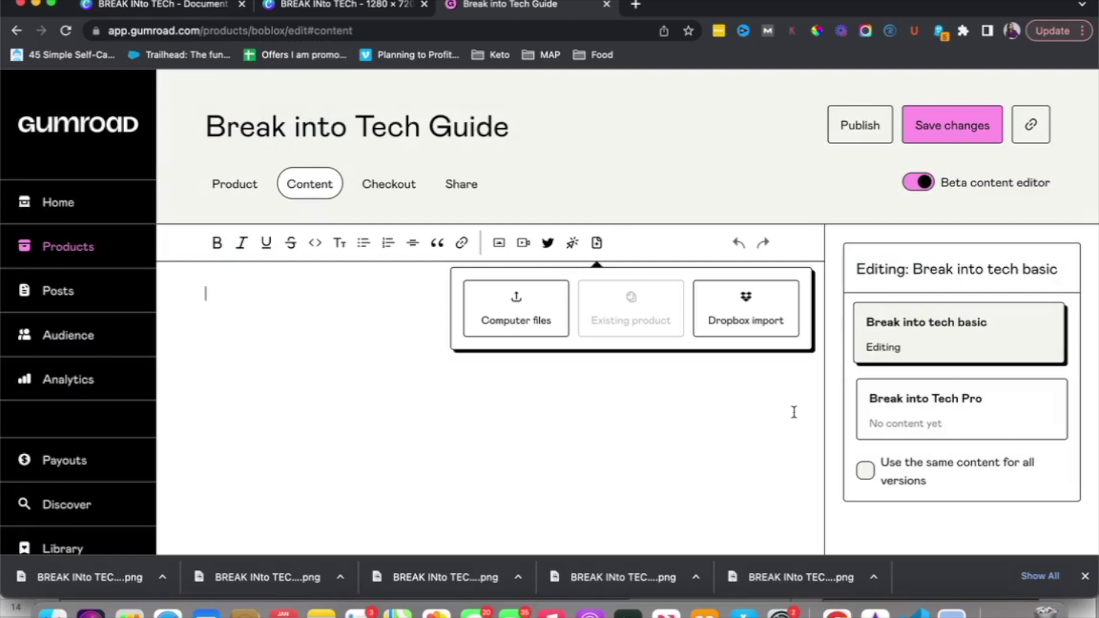
Upload career in tech pro.pdf as content for the Break into Tech Pro version and save the changes.
{"action": "left_click", "coordinate": [909, 410]}
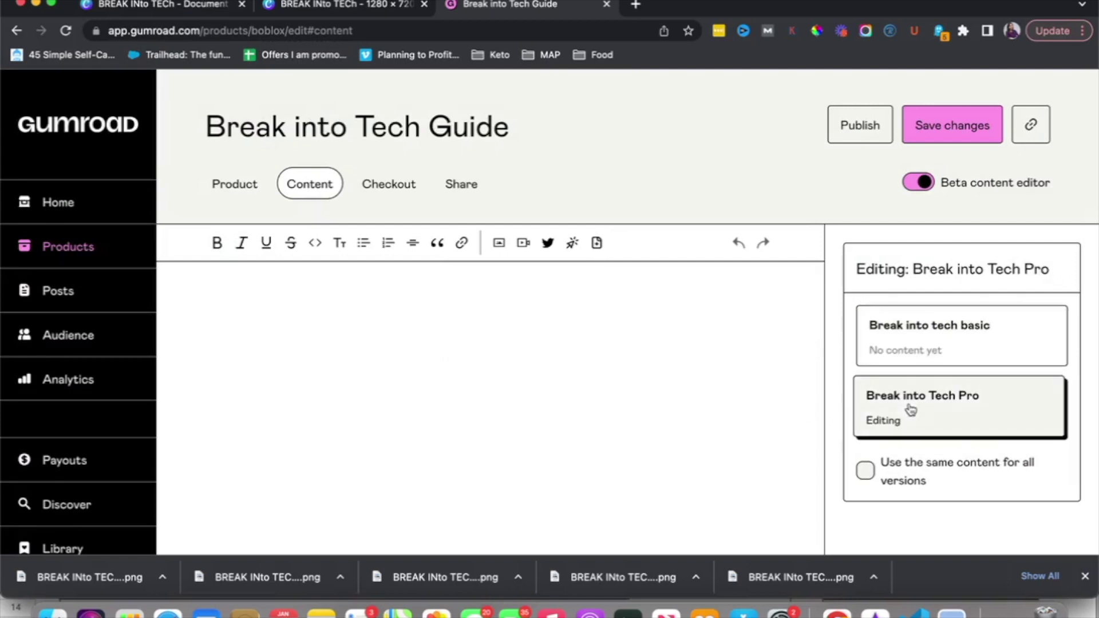
{"action": "left_click", "coordinate": [596, 243]}
{"action": "left_click", "coordinate": [504, 310]}
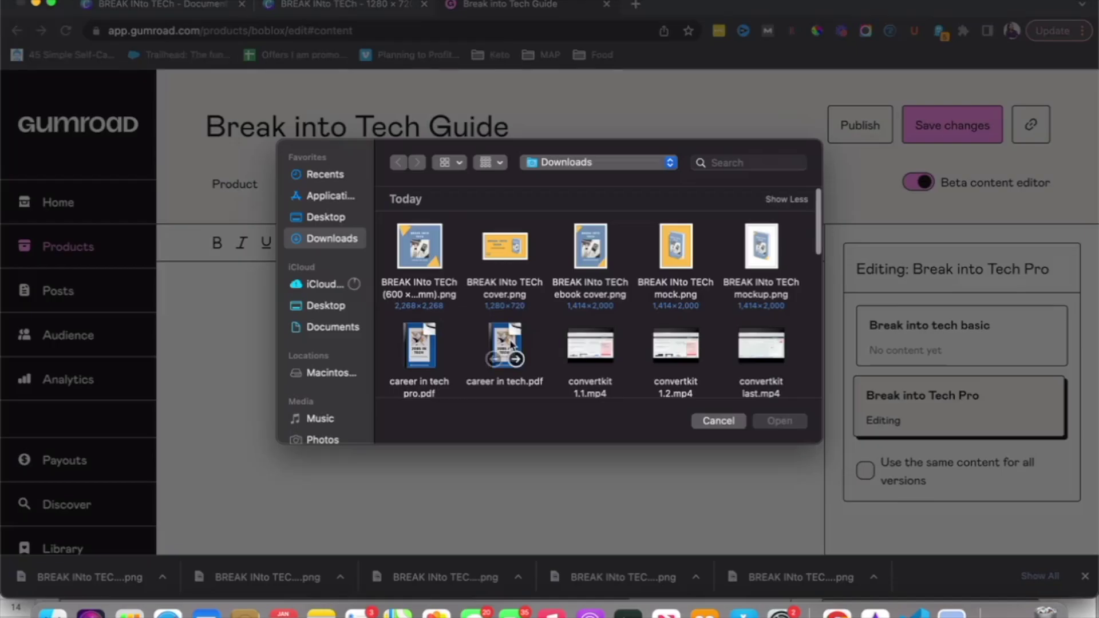
{"action": "left_click", "coordinate": [419, 349]}
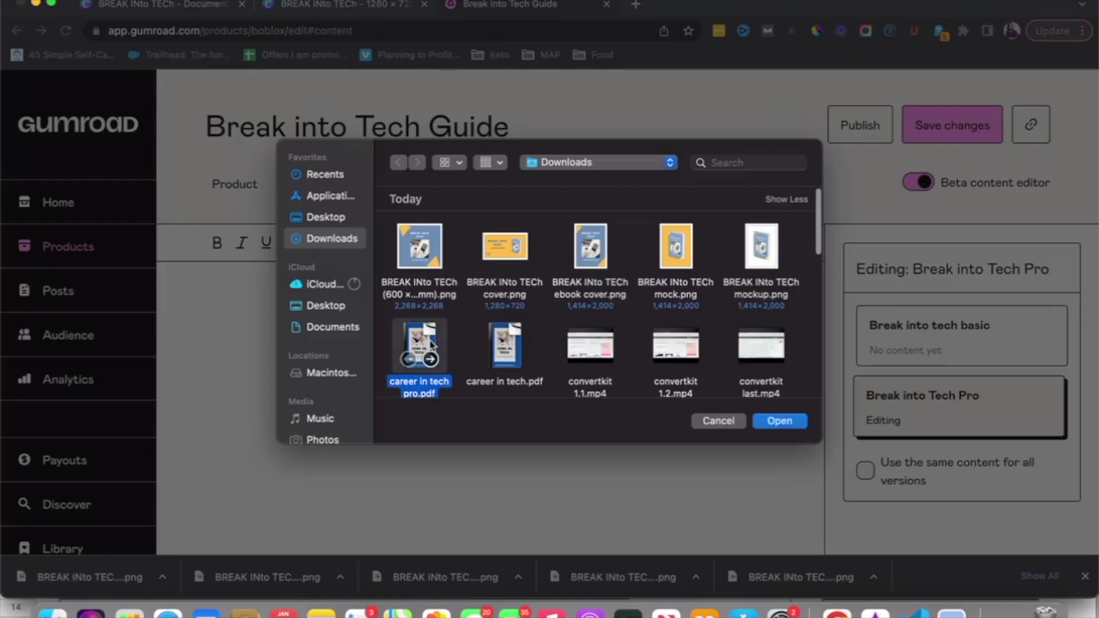
{"action": "left_click", "coordinate": [779, 421]}
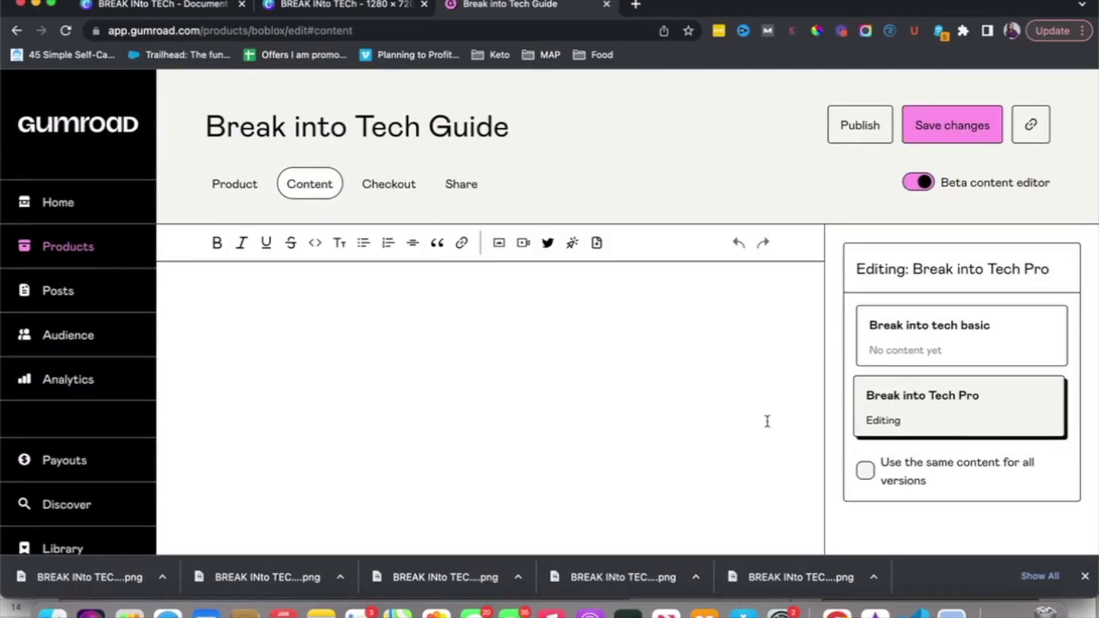
{"action": "left_click", "coordinate": [962, 146]}
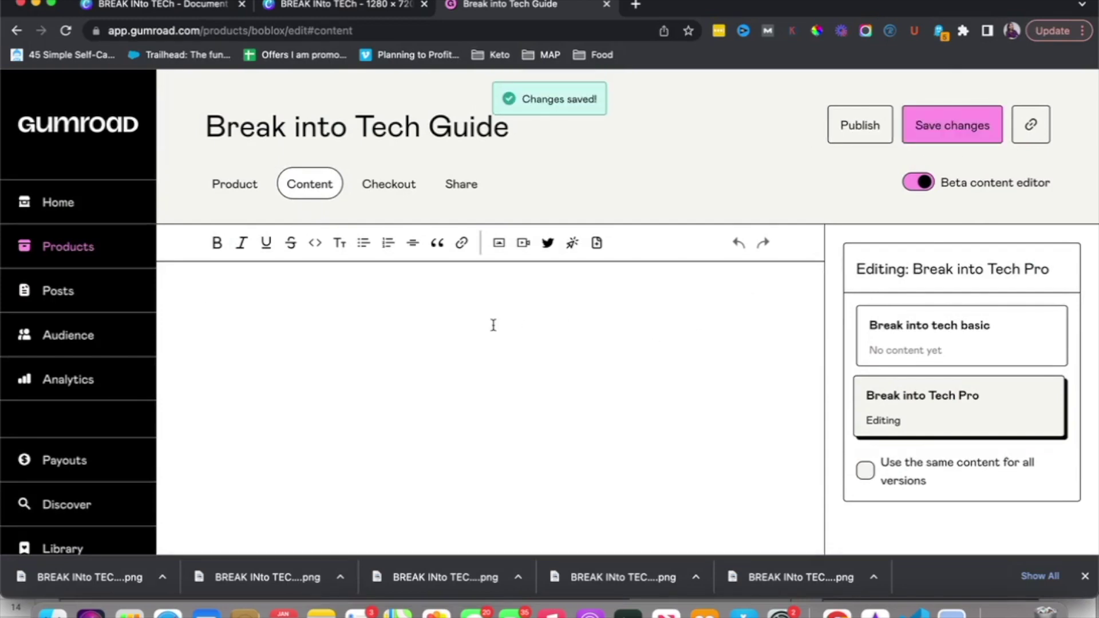
Review the product's checkout settings, covering discount codes, the payment form and the receipt button text.
{"action": "left_click", "coordinate": [395, 184]}
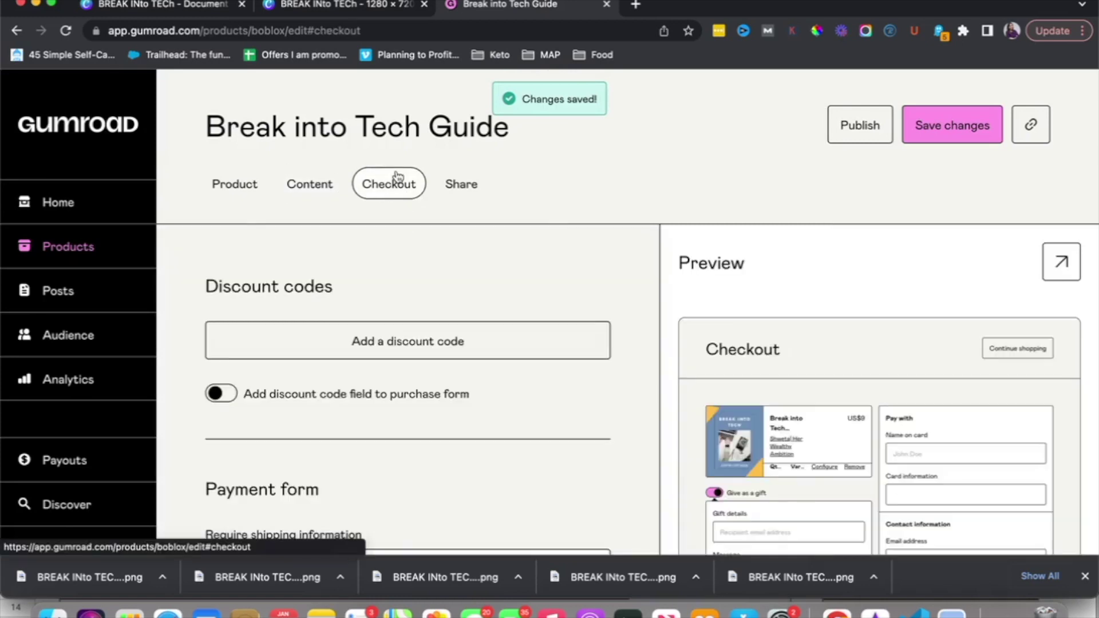
{"action": "scroll", "coordinate": [456, 265], "scroll_direction": "down", "scroll_amount": 3}
{"action": "scroll", "coordinate": [456, 264], "scroll_direction": "up", "scroll_amount": 2}
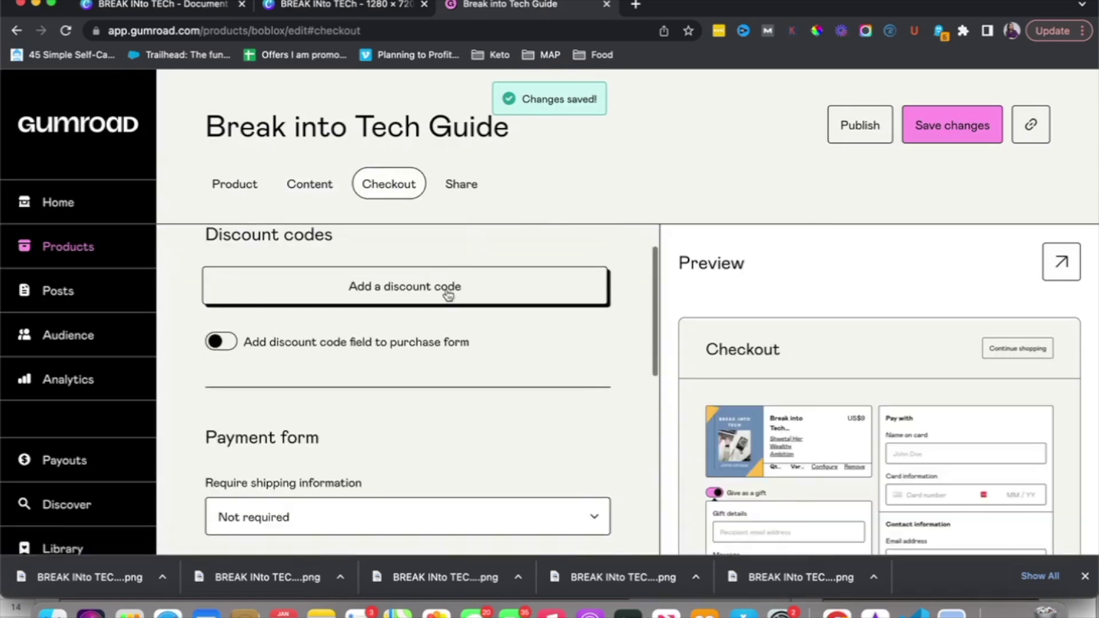
{"action": "scroll", "coordinate": [452, 292], "scroll_direction": "down", "scroll_amount": 4}
{"action": "scroll", "coordinate": [448, 296], "scroll_direction": "down", "scroll_amount": 1}
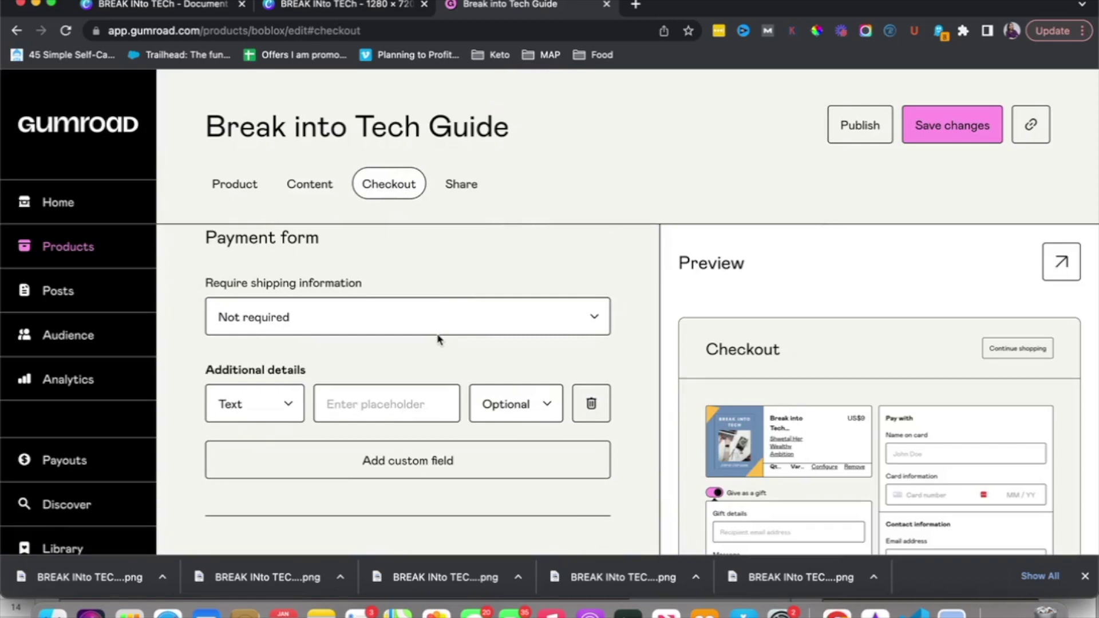
{"action": "scroll", "coordinate": [439, 339], "scroll_direction": "down", "scroll_amount": 5}
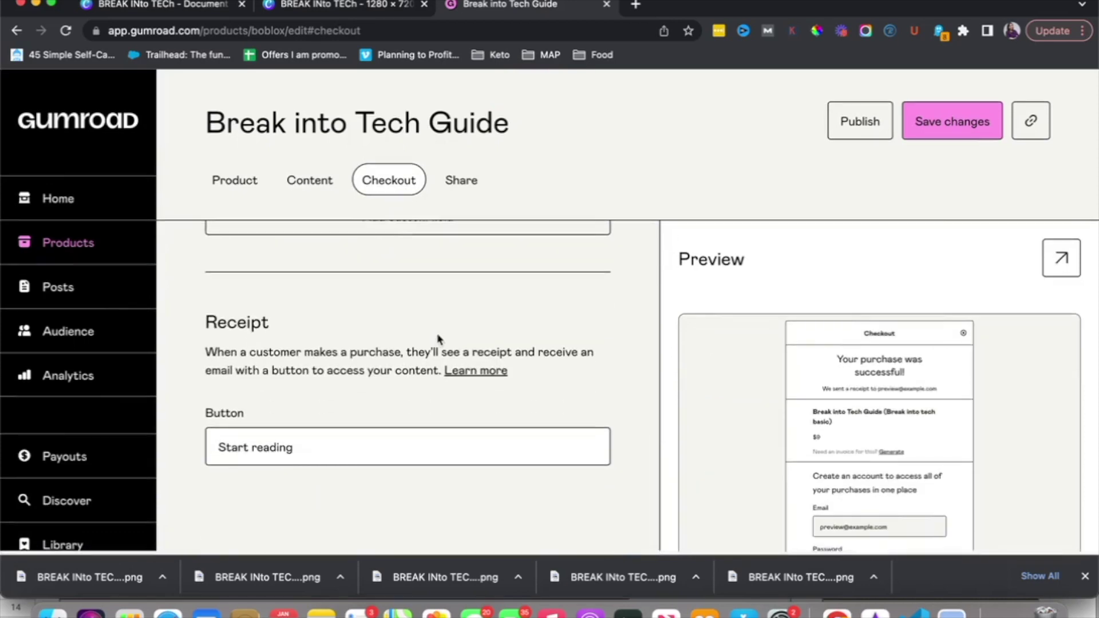
{"action": "left_click", "coordinate": [352, 446]}
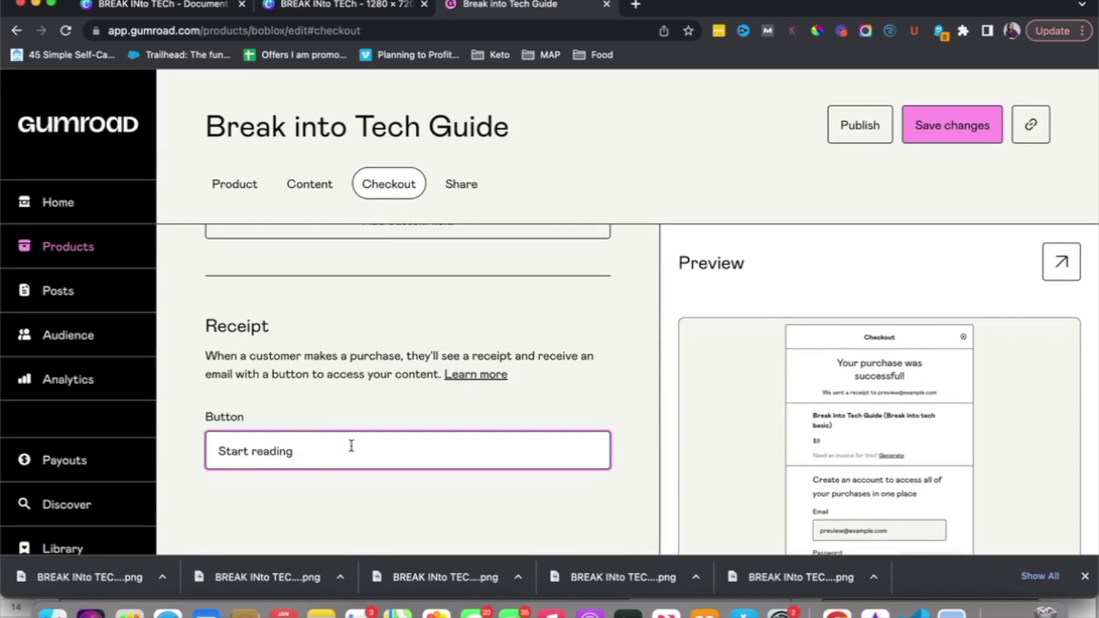
{"action": "key", "text": "shift+alt+Left"}
{"action": "key", "text": "shift+alt+Left"}
{"action": "key", "text": "shift+alt+Right"}
{"action": "key", "text": "shift+alt+Right"}
Publish the Break into Tech Guide product and open its Share settings.
{"action": "left_click", "coordinate": [461, 184]}
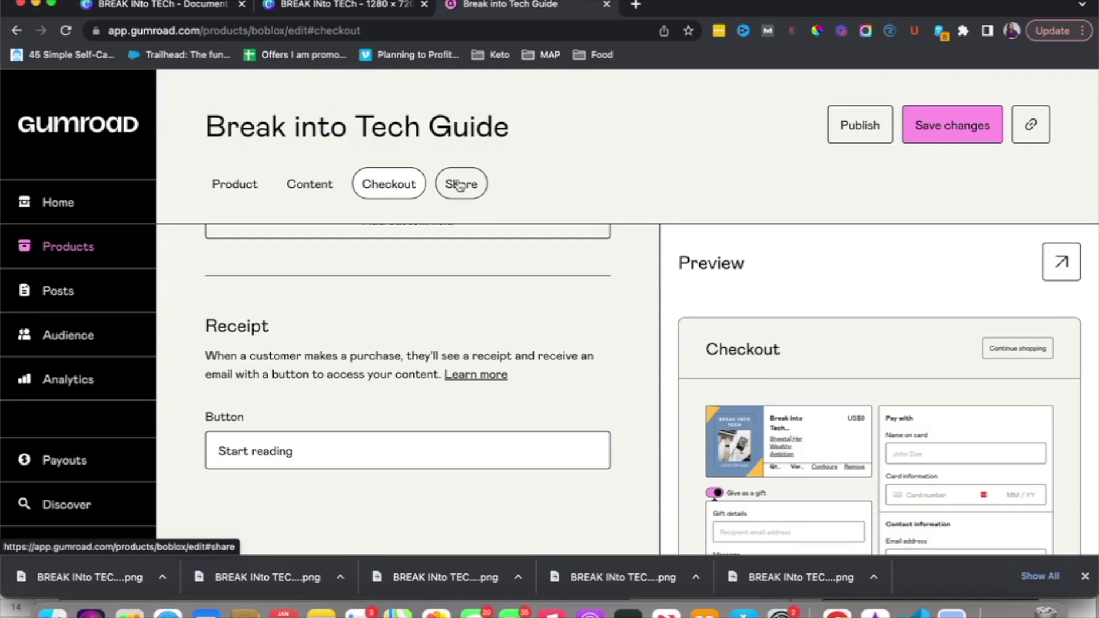
{"action": "left_click", "coordinate": [847, 135]}
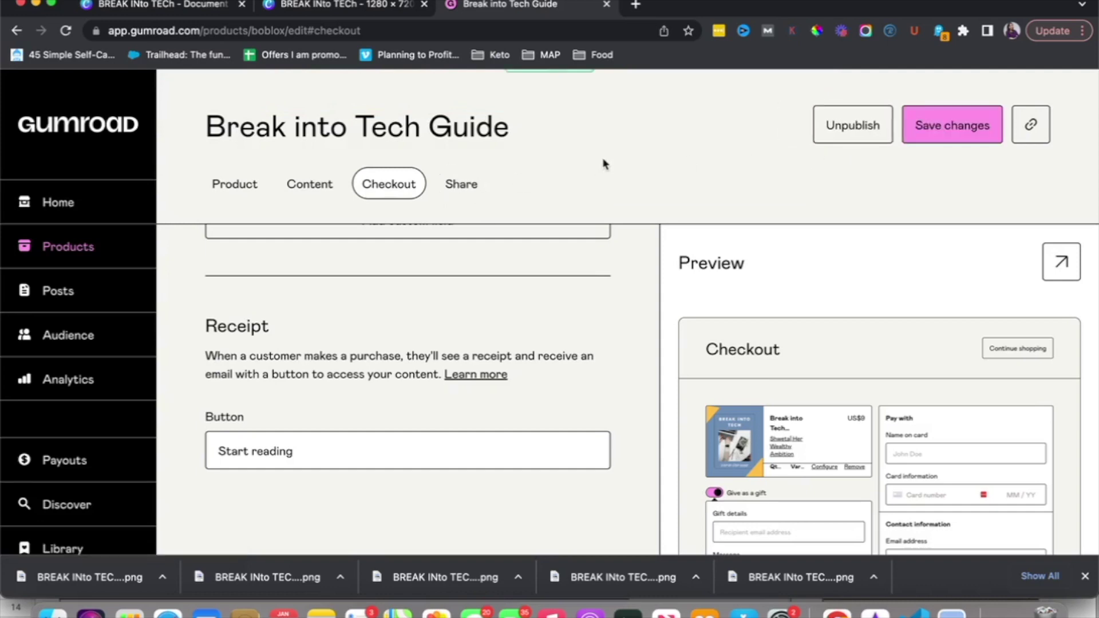
{"action": "left_click", "coordinate": [462, 189]}
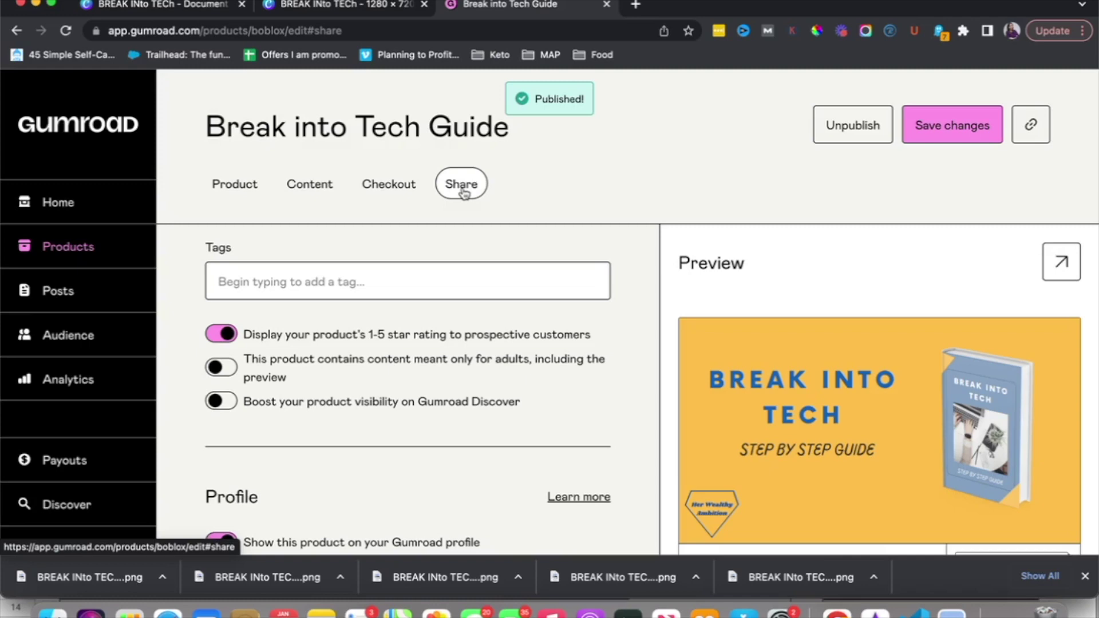
Review the Share settings, turn off displaying the product's 1-5 star rating to prospective customers, and save.
{"action": "left_click", "coordinate": [452, 276]}
{"action": "scroll", "coordinate": [452, 276], "scroll_direction": "down", "scroll_amount": 3}
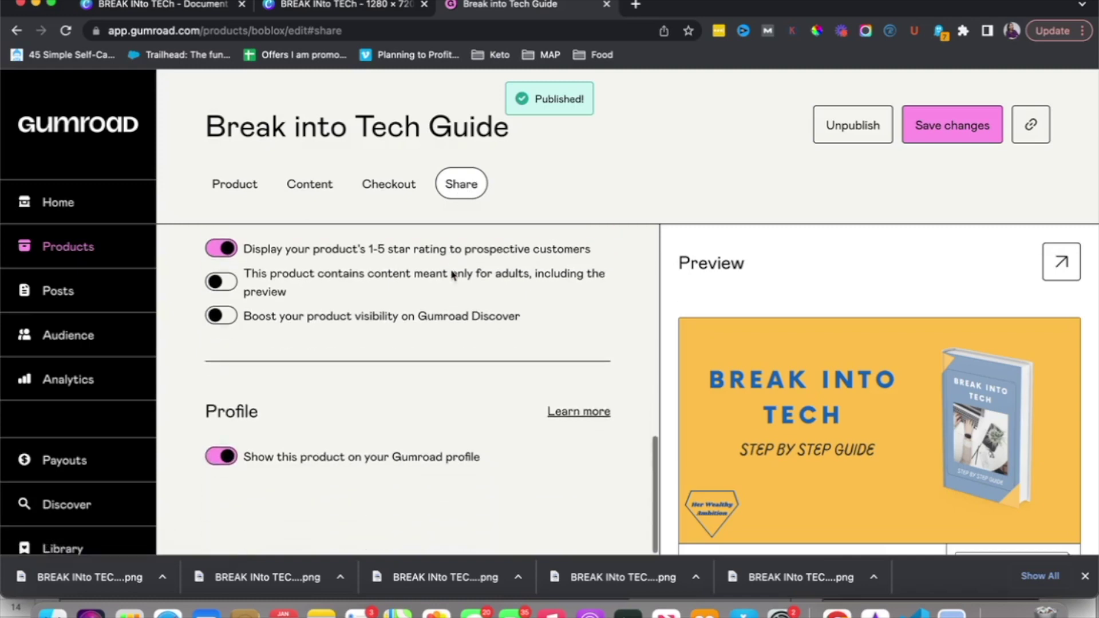
{"action": "scroll", "coordinate": [452, 276], "scroll_direction": "up", "scroll_amount": 3}
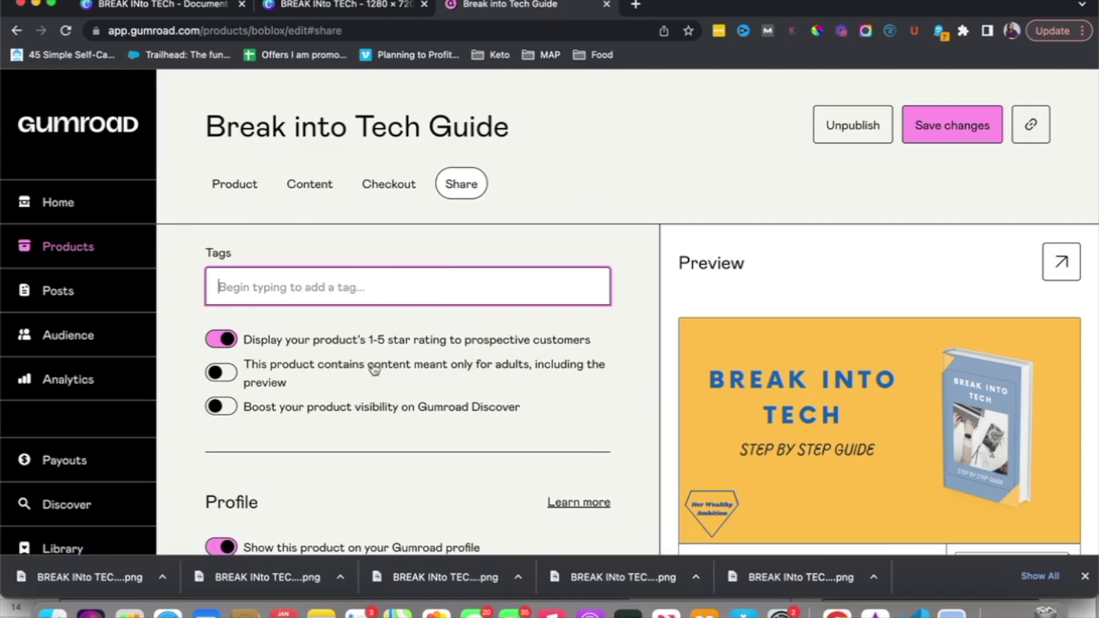
{"action": "left_click", "coordinate": [223, 341]}
{"action": "scroll", "coordinate": [444, 398], "scroll_direction": "up", "scroll_amount": 5}
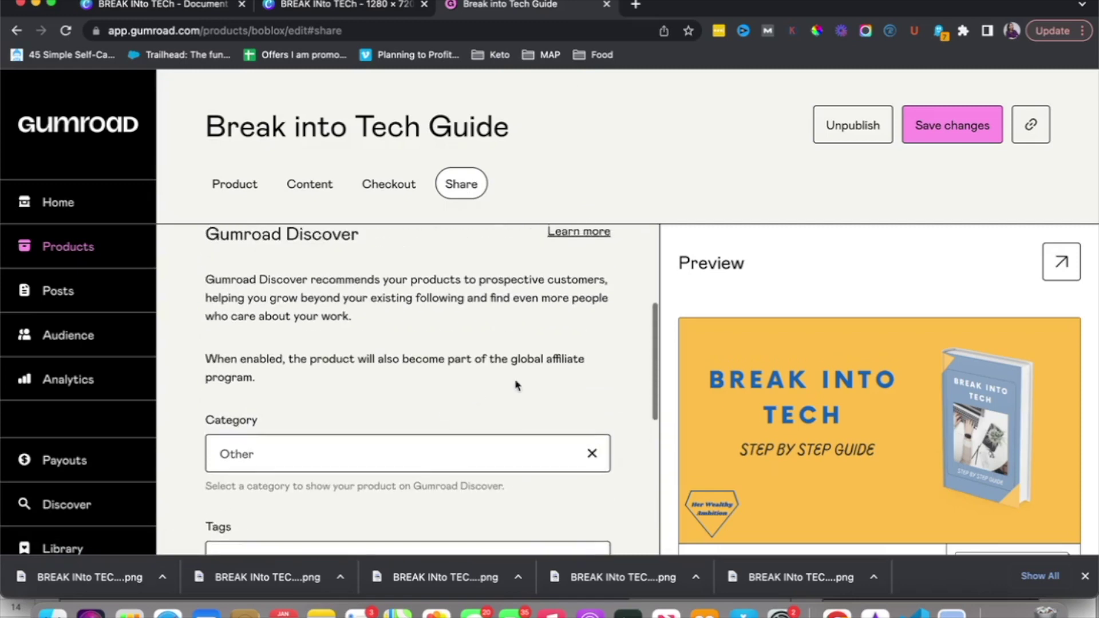
{"action": "left_click", "coordinate": [920, 135]}
Add the text "Here is the break into tech guide. Download it below!" above the PDF in the basic version's content.
{"action": "left_click", "coordinate": [389, 184]}
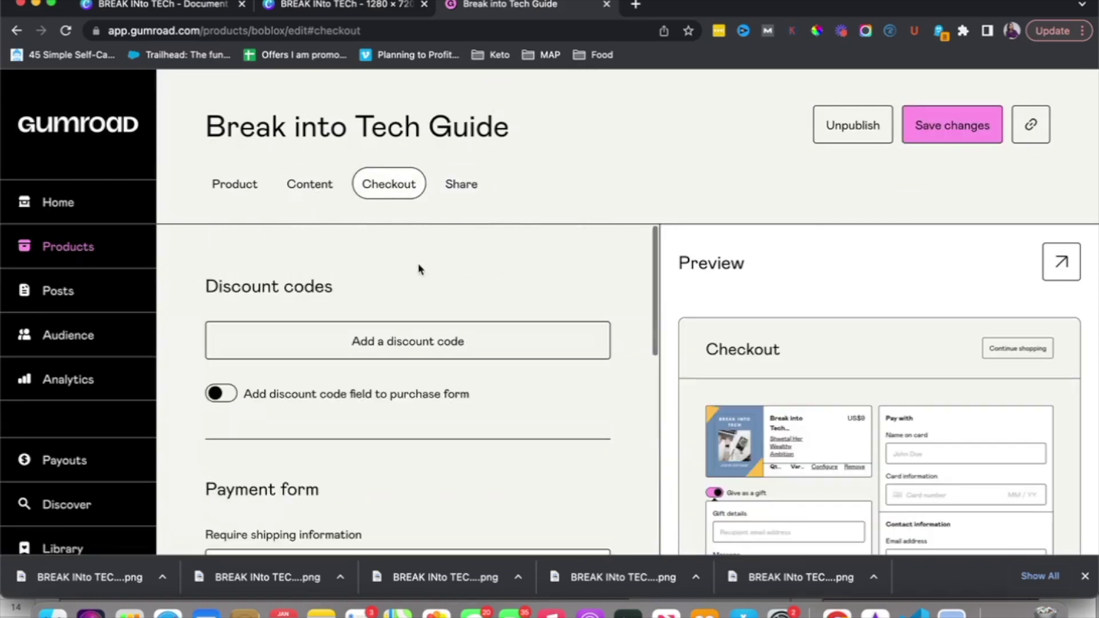
{"action": "left_click", "coordinate": [309, 186]}
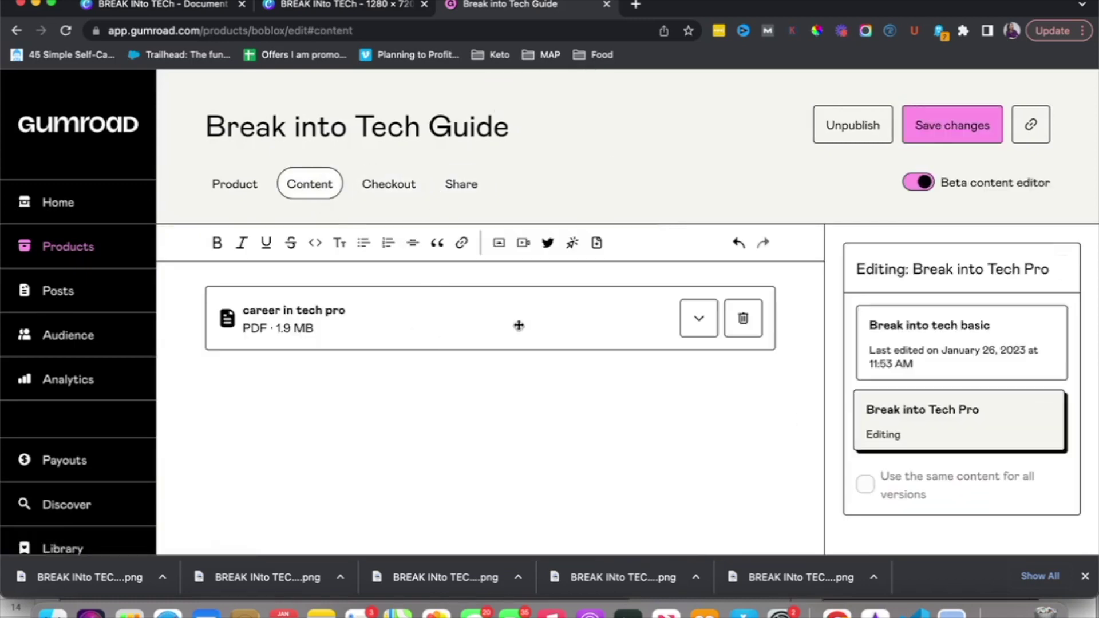
{"action": "left_click", "coordinate": [877, 364]}
{"action": "left_click", "coordinate": [880, 415]}
{"action": "left_click", "coordinate": [882, 349]}
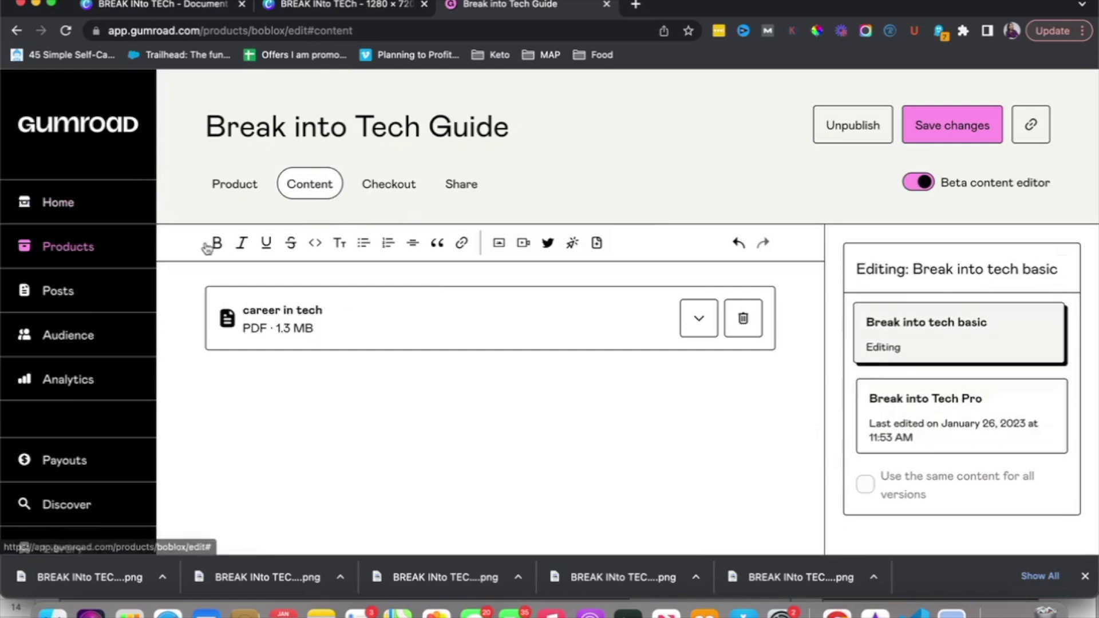
{"action": "left_click", "coordinate": [217, 272]}
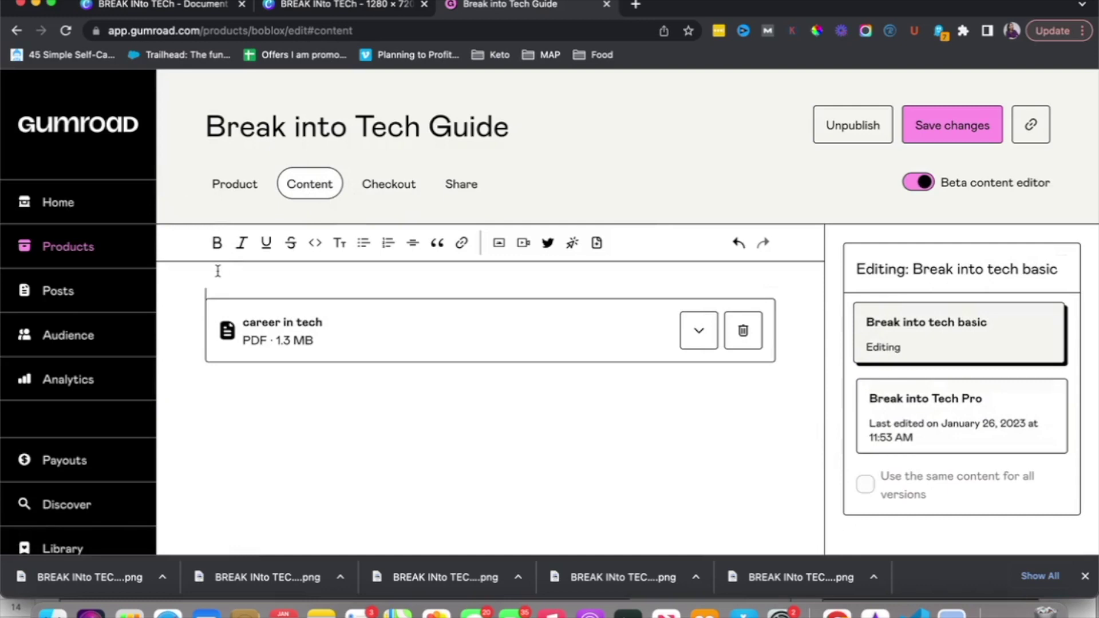
{"action": "type", "text": "Here is the break into t"}
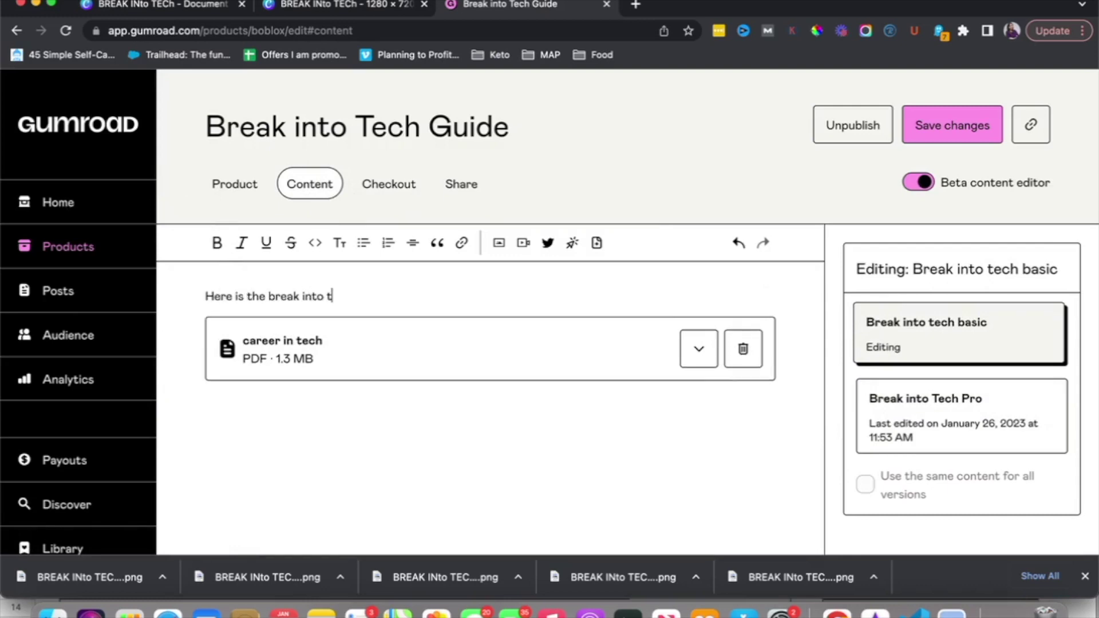
{"action": "type", "text": "ech ful"}
{"action": "type", "text": "uide. Downloa"}
{"action": "type", "text": "d it below!"}
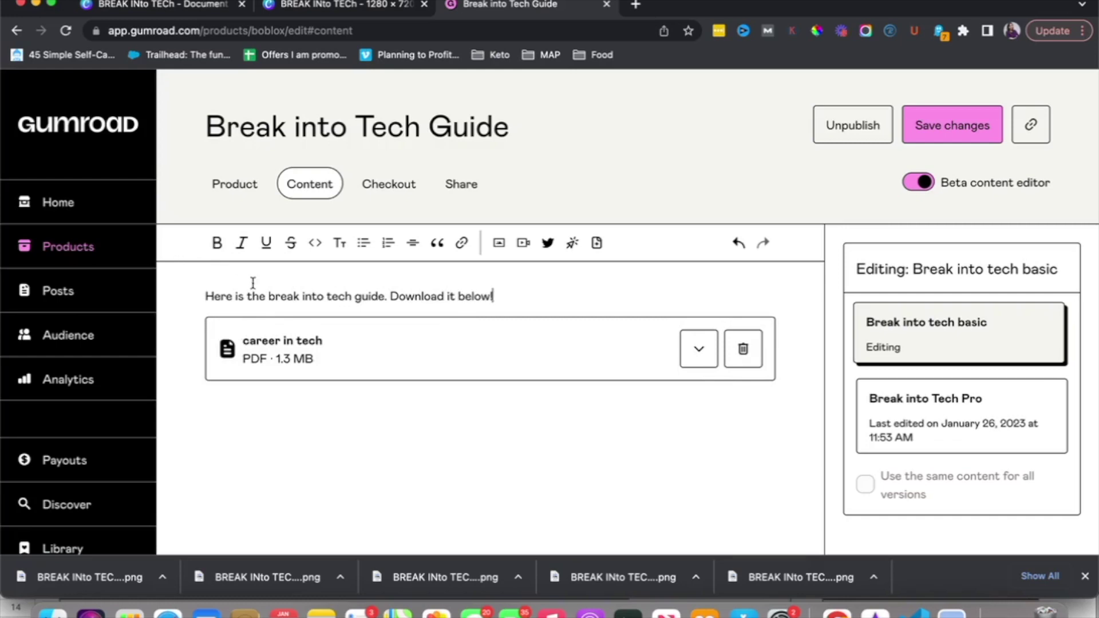
Check the Pro version's content, save the changes, and save again from the product details page.
{"action": "left_click", "coordinate": [945, 404]}
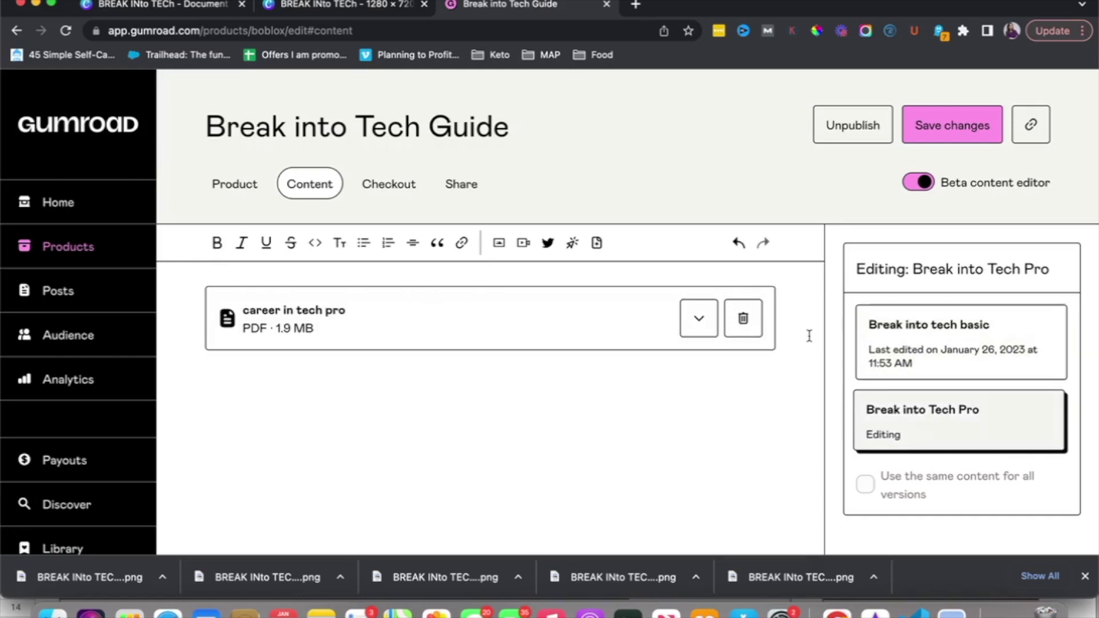
{"action": "left_click", "coordinate": [953, 126]}
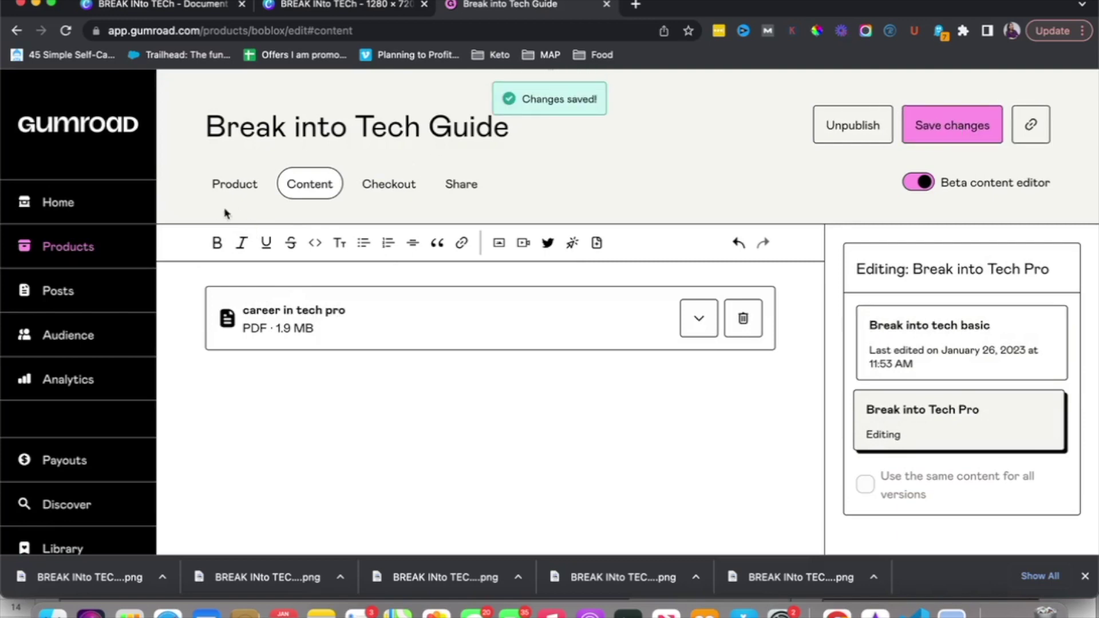
{"action": "left_click", "coordinate": [234, 184]}
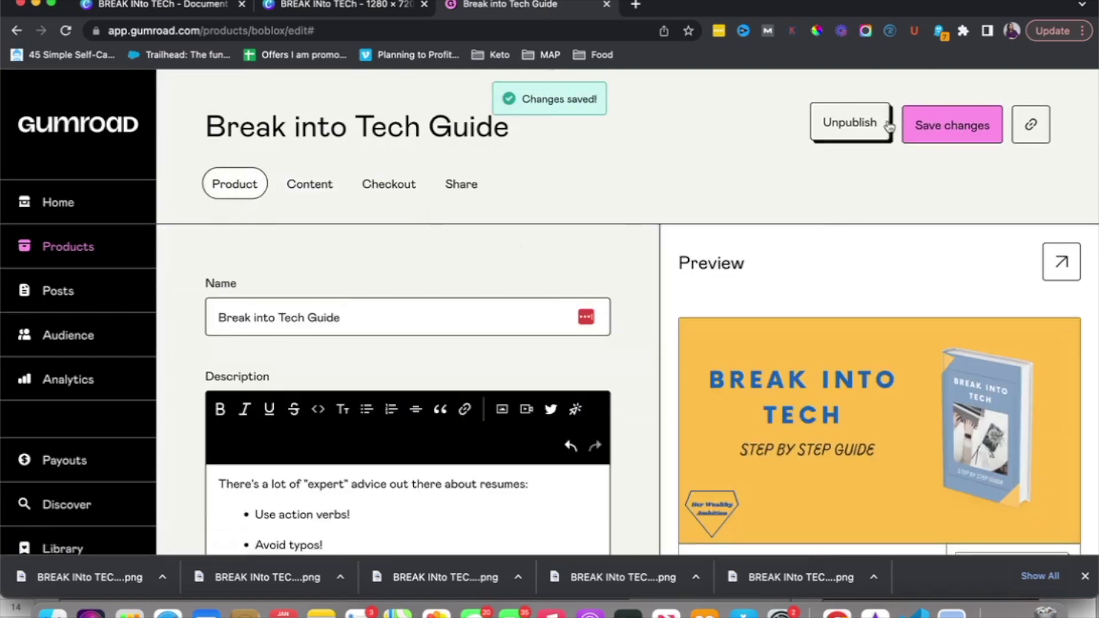
{"action": "left_click", "coordinate": [923, 137]}
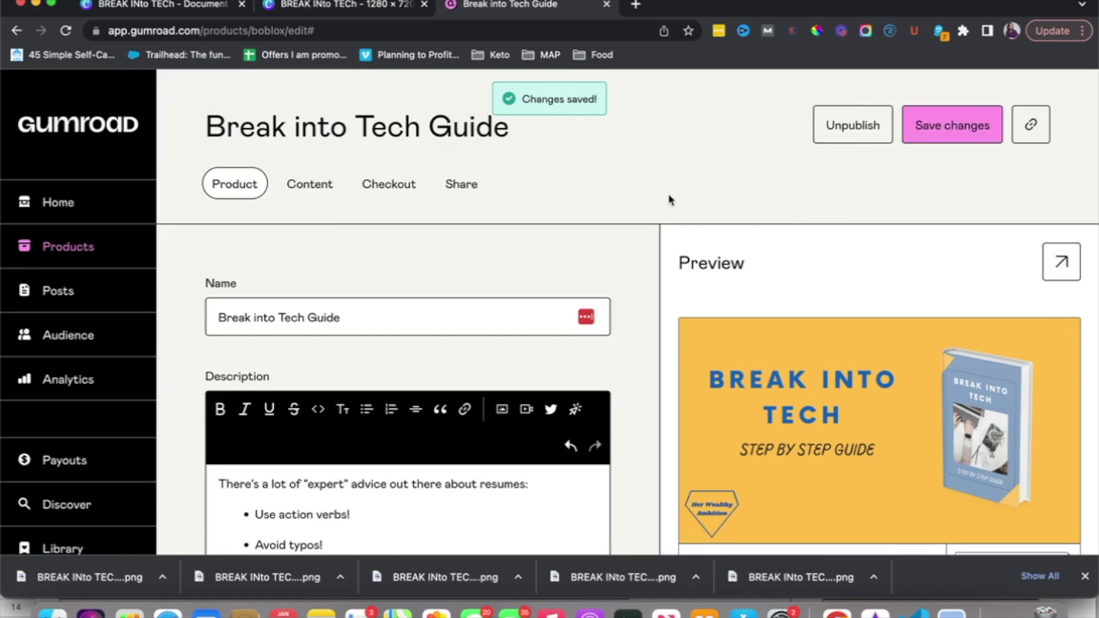
Copy the Break into Tech Guide product link and open it in a new browser tab.
{"action": "left_click", "coordinate": [1037, 137]}
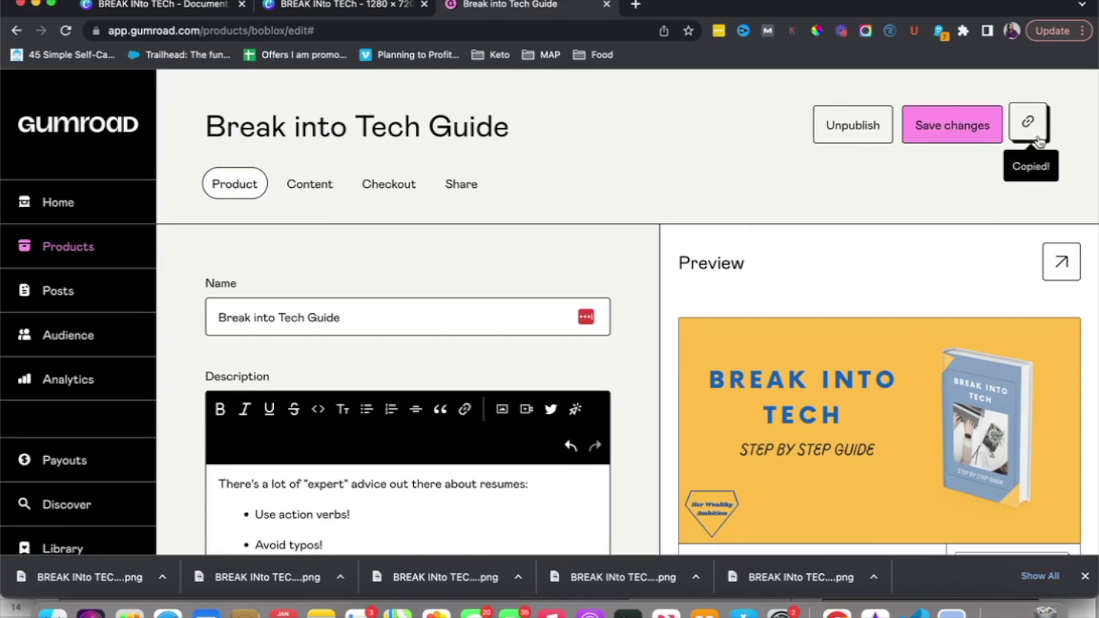
{"action": "left_click", "coordinate": [635, 5]}
{"action": "left_click", "coordinate": [594, 31]}
{"action": "key", "text": "super+v"}
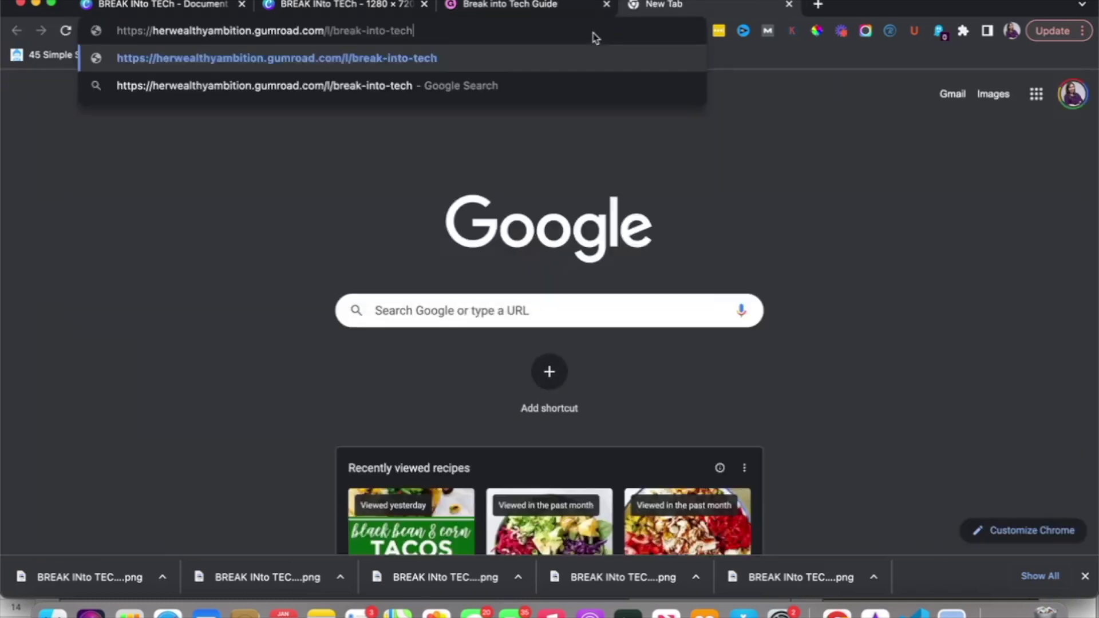
{"action": "key", "text": "Return"}
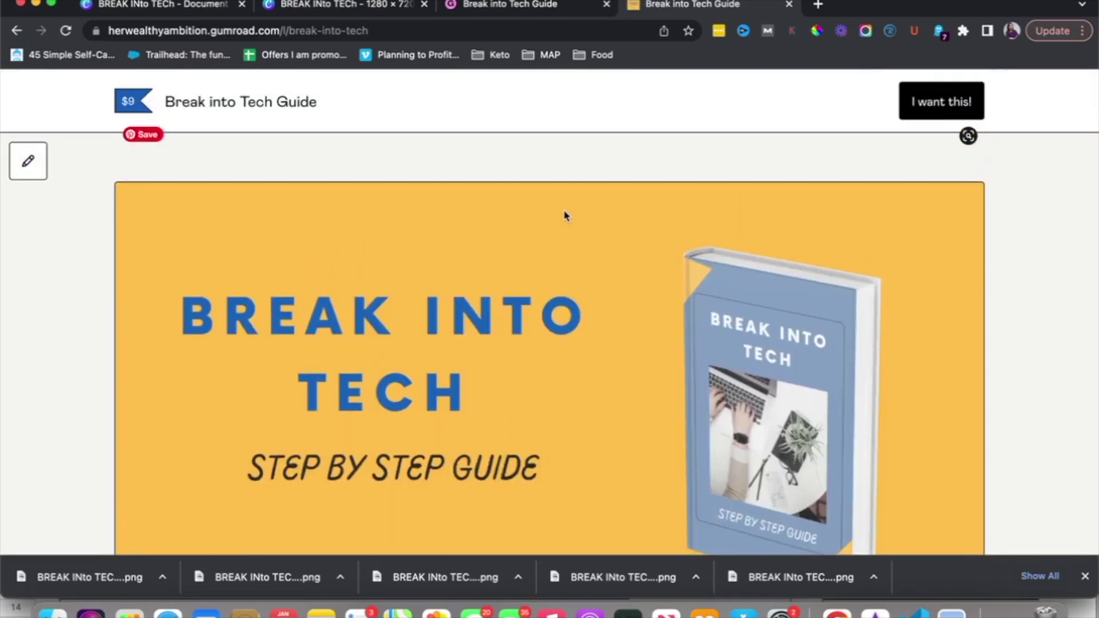
Review the public product page's description, version options and the details listed under "You'll get".
{"action": "scroll", "coordinate": [565, 216], "scroll_direction": "down", "scroll_amount": 7}
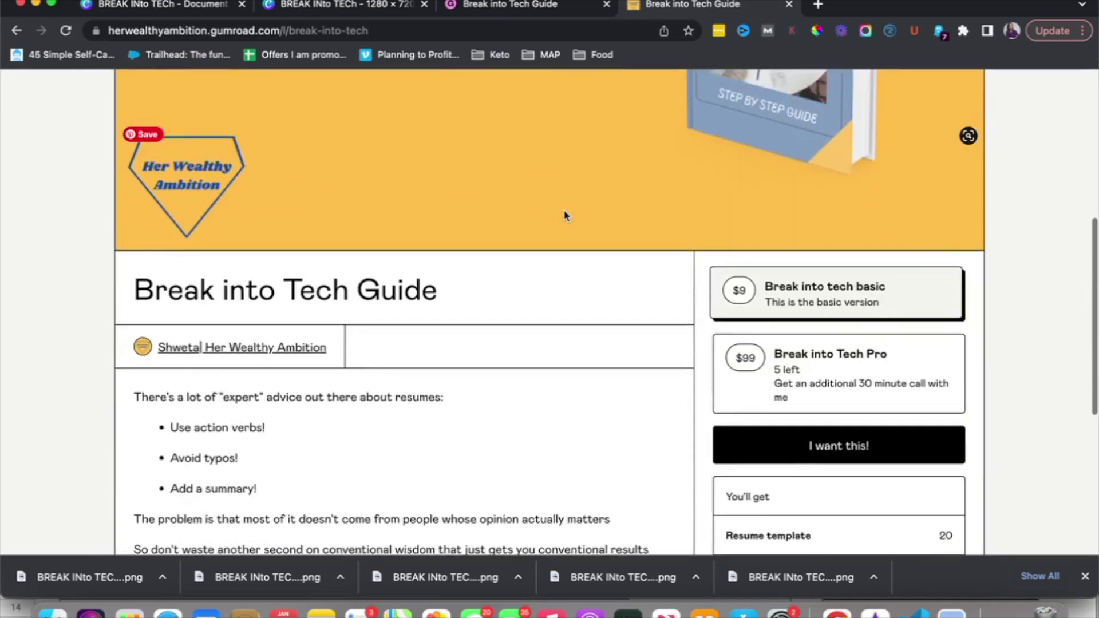
{"action": "scroll", "coordinate": [564, 216], "scroll_direction": "down", "scroll_amount": 4}
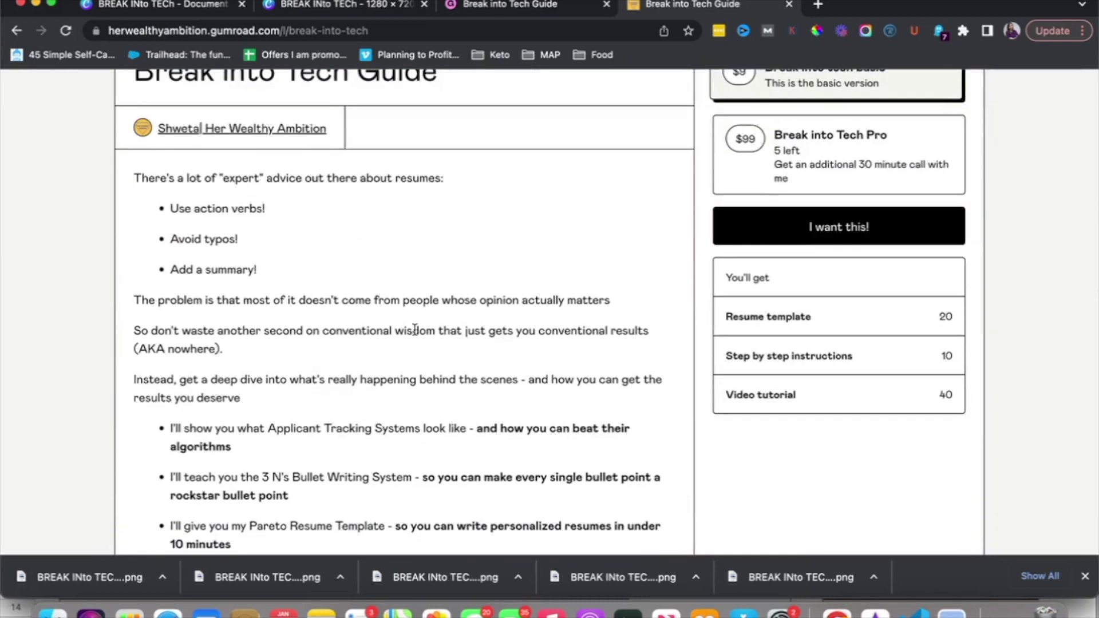
{"action": "scroll", "coordinate": [415, 330], "scroll_direction": "up", "scroll_amount": 1}
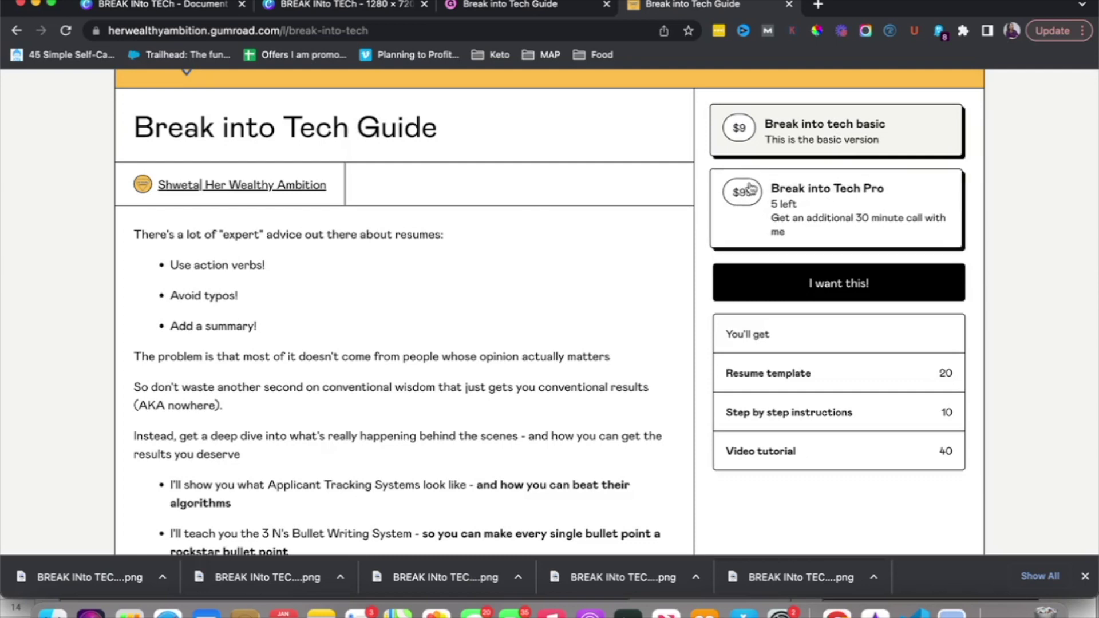
{"action": "scroll", "coordinate": [522, 233], "scroll_direction": "down", "scroll_amount": 3}
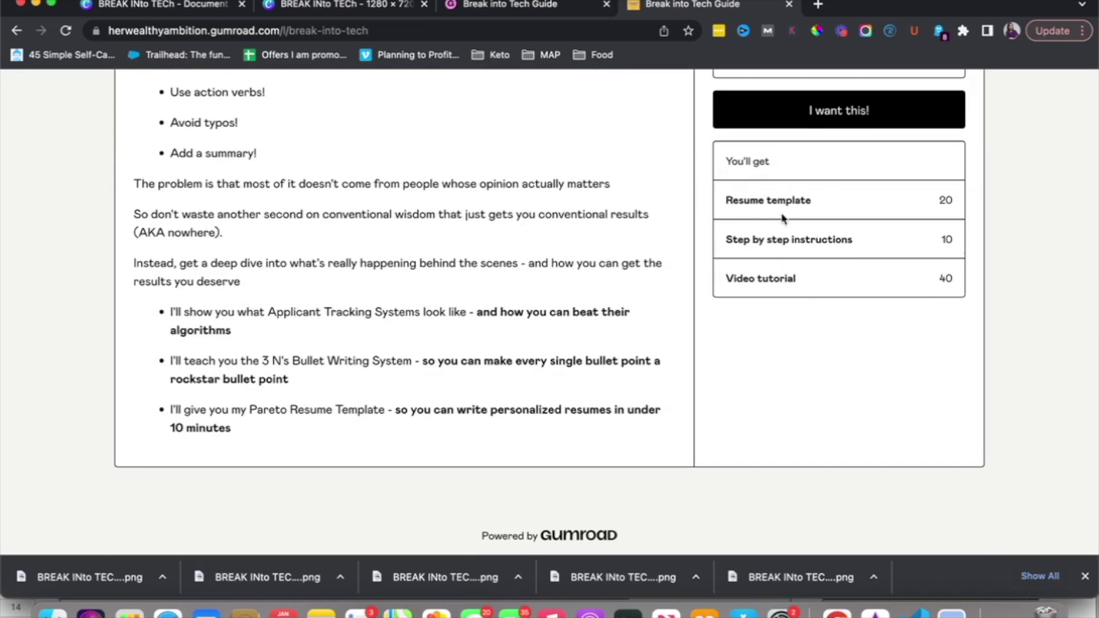
{"action": "double_click", "coordinate": [940, 201]}
{"action": "type", "text": "10"}
In the product's additional details, set Resume template to $20, Step by step instructions to $10 and Video tutorial to $40, and save the changes.
{"action": "left_click", "coordinate": [484, 9]}
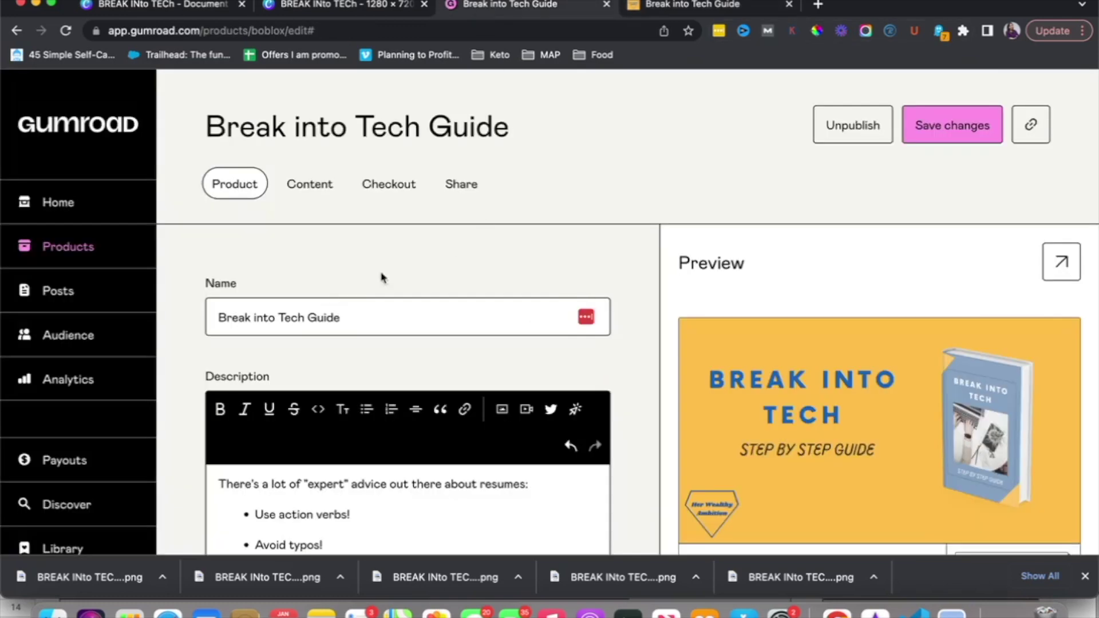
{"action": "scroll", "coordinate": [543, 259], "scroll_direction": "down", "scroll_amount": 10}
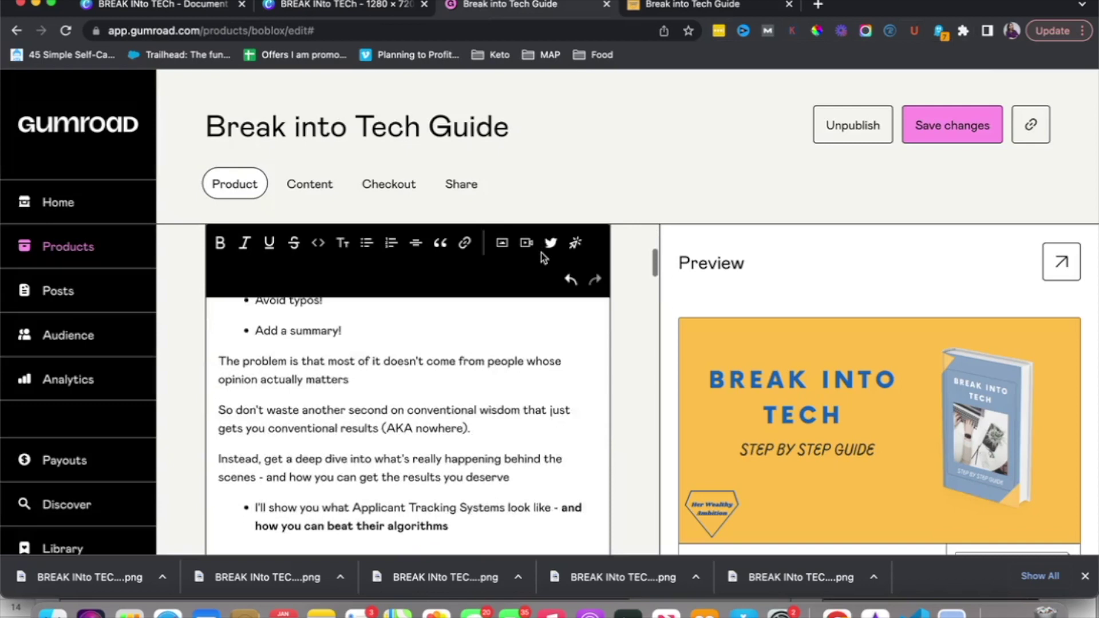
{"action": "scroll", "coordinate": [543, 259], "scroll_direction": "down", "scroll_amount": 15}
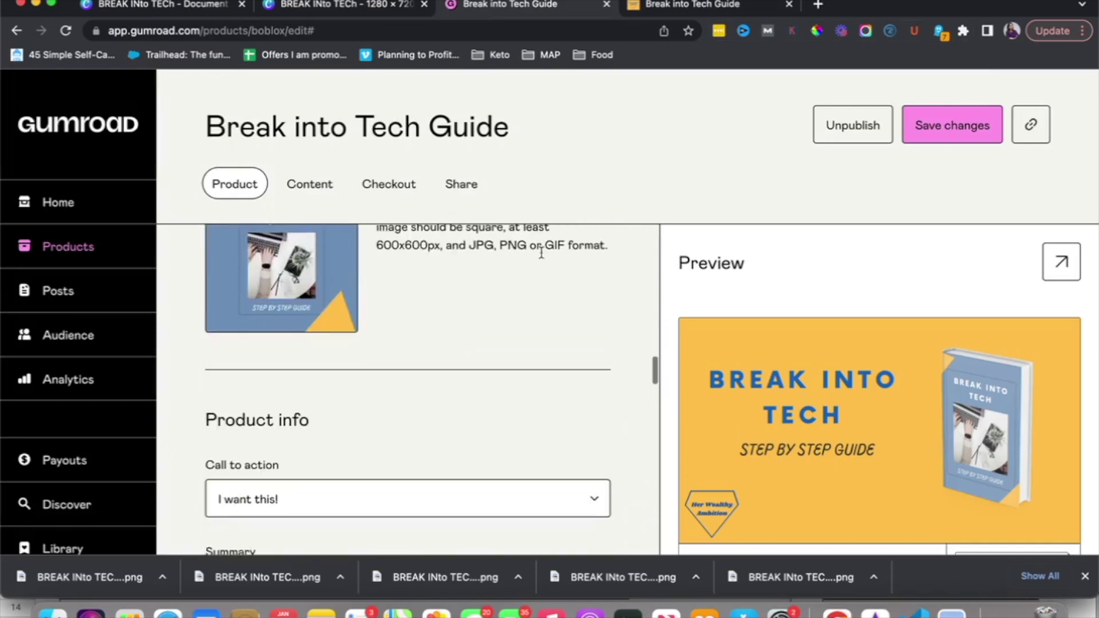
{"action": "scroll", "coordinate": [542, 252], "scroll_direction": "down", "scroll_amount": 2}
{"action": "left_click", "coordinate": [403, 327]}
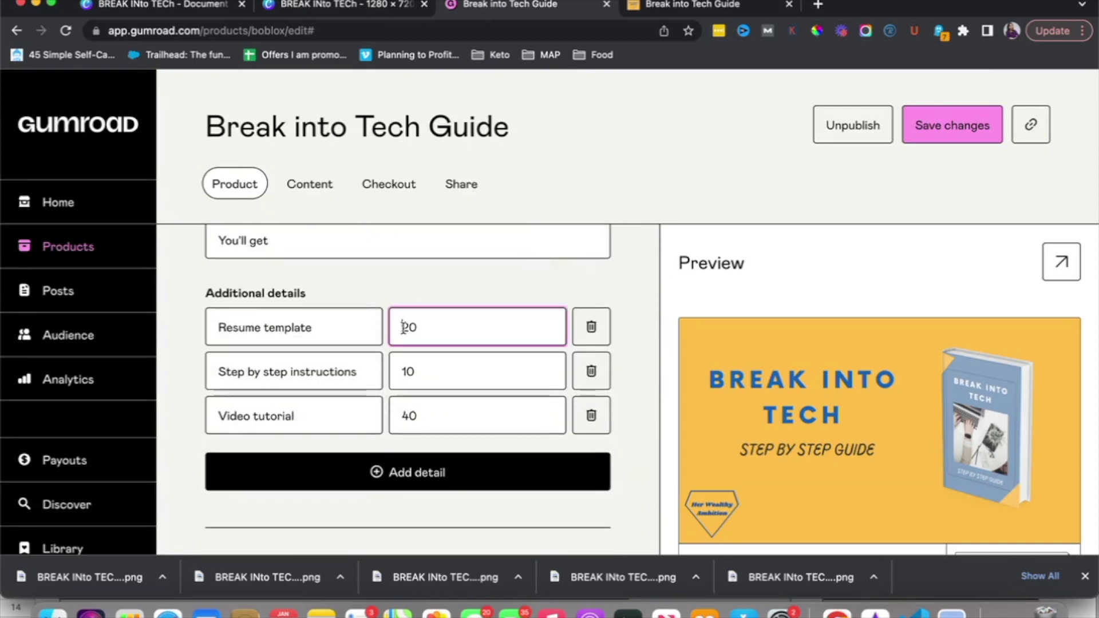
{"action": "type", "text": "$"}
{"action": "left_click", "coordinate": [403, 371]}
{"action": "type", "text": "$"}
{"action": "left_click", "coordinate": [404, 415]}
{"action": "type", "text": "$"}
{"action": "left_click", "coordinate": [969, 140]}
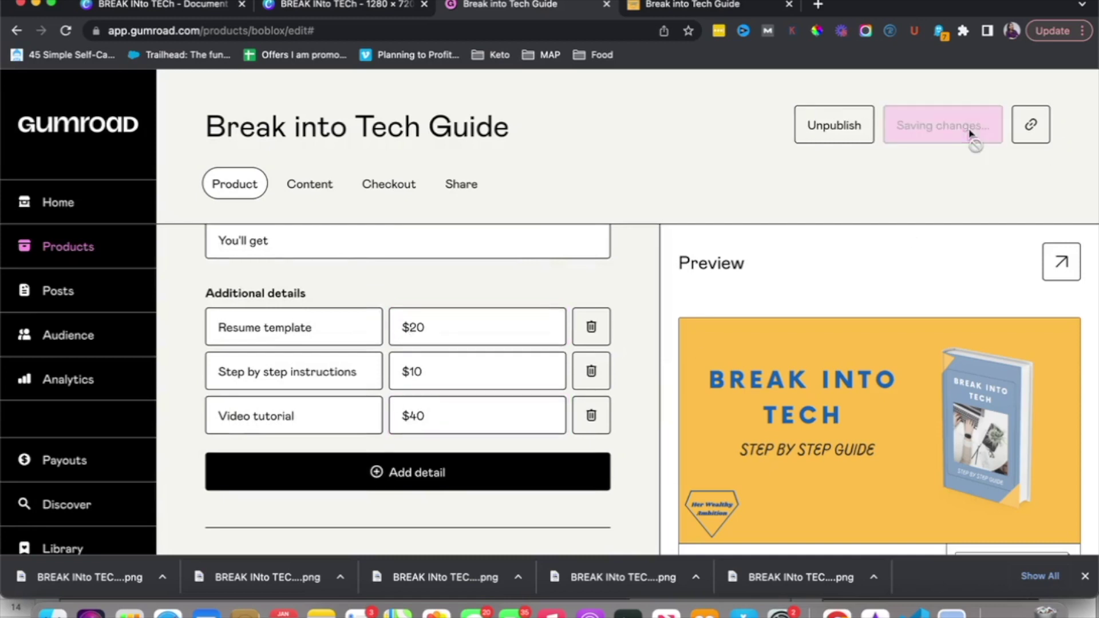
Return to the public product page and check the updated detail values, the description and the cover image.
{"action": "left_click", "coordinate": [692, 11]}
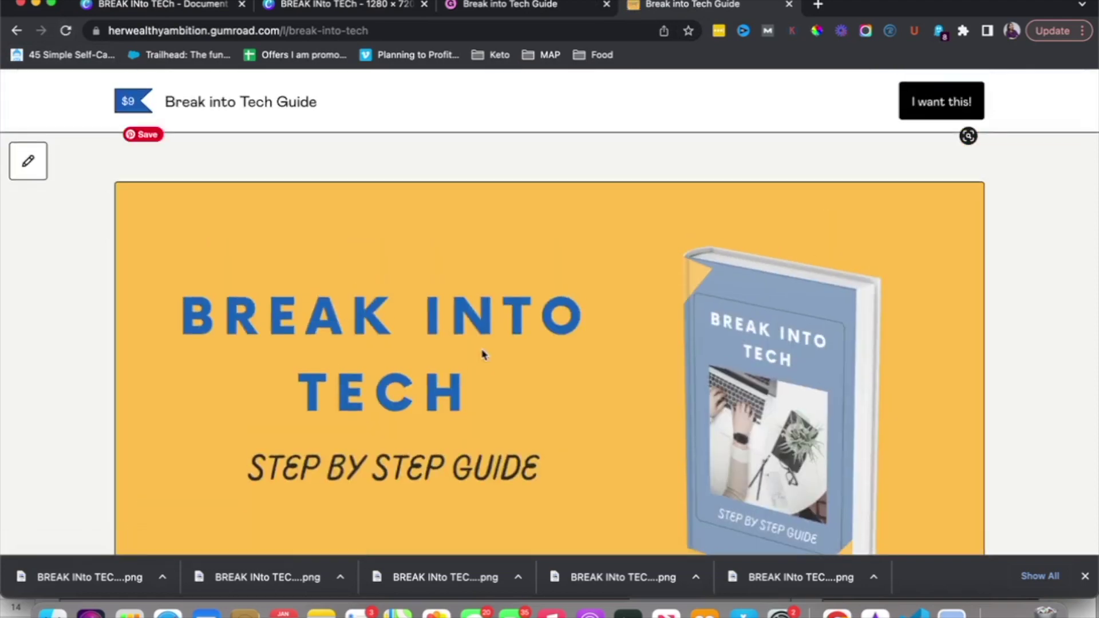
{"action": "scroll", "coordinate": [483, 353], "scroll_direction": "down", "scroll_amount": 10}
{"action": "scroll", "coordinate": [483, 352], "scroll_direction": "up", "scroll_amount": 3}
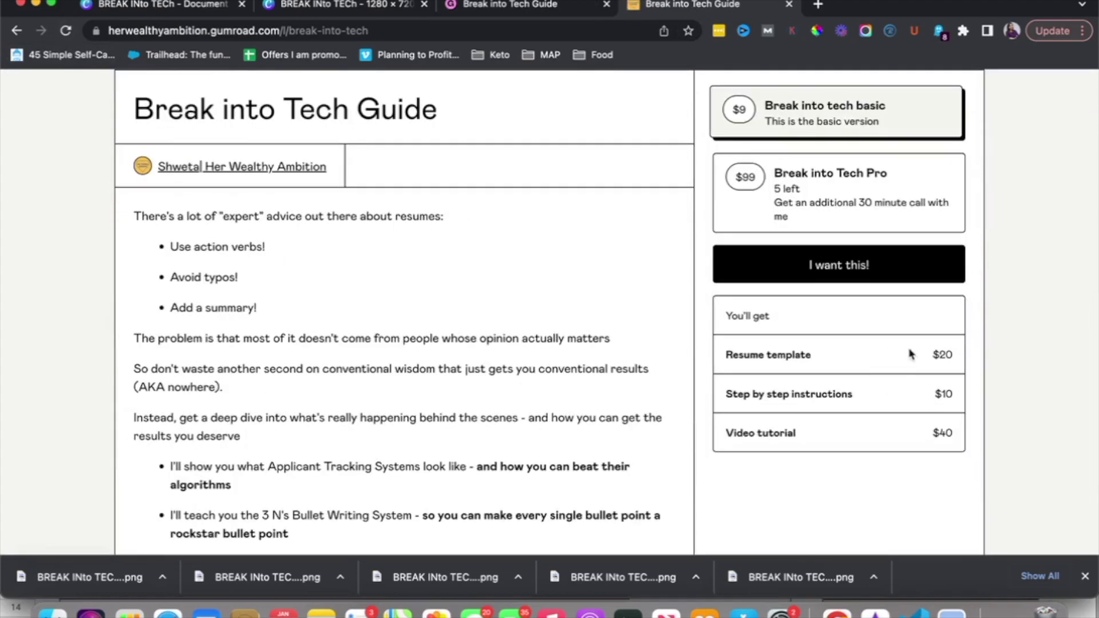
{"action": "scroll", "coordinate": [645, 347], "scroll_direction": "down", "scroll_amount": 3}
{"action": "scroll", "coordinate": [582, 368], "scroll_direction": "up", "scroll_amount": 2}
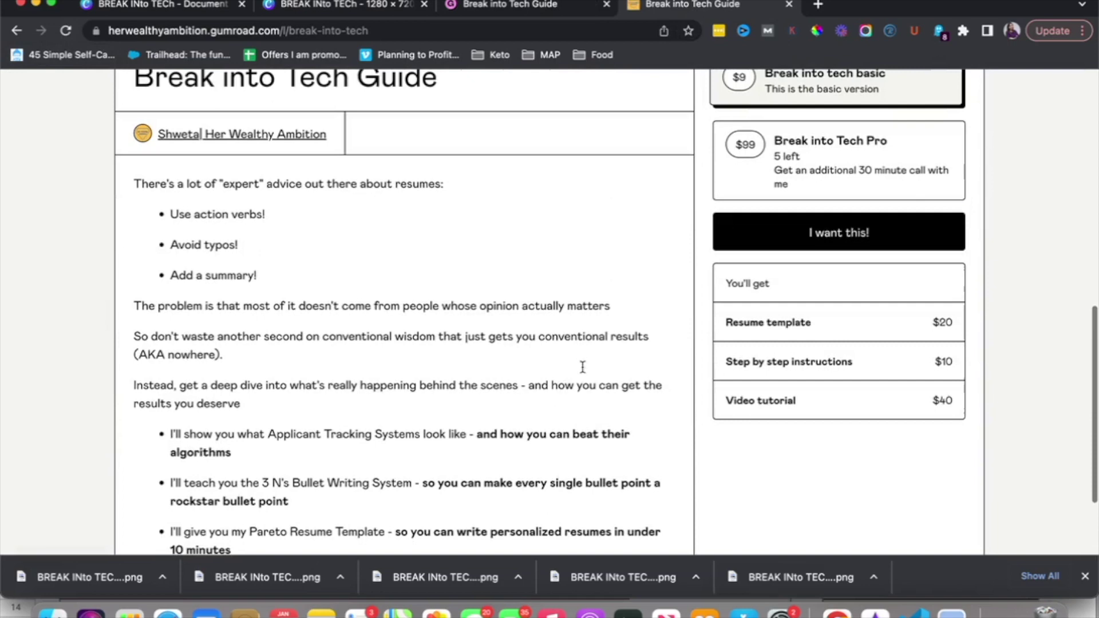
{"action": "scroll", "coordinate": [424, 295], "scroll_direction": "down", "scroll_amount": 3}
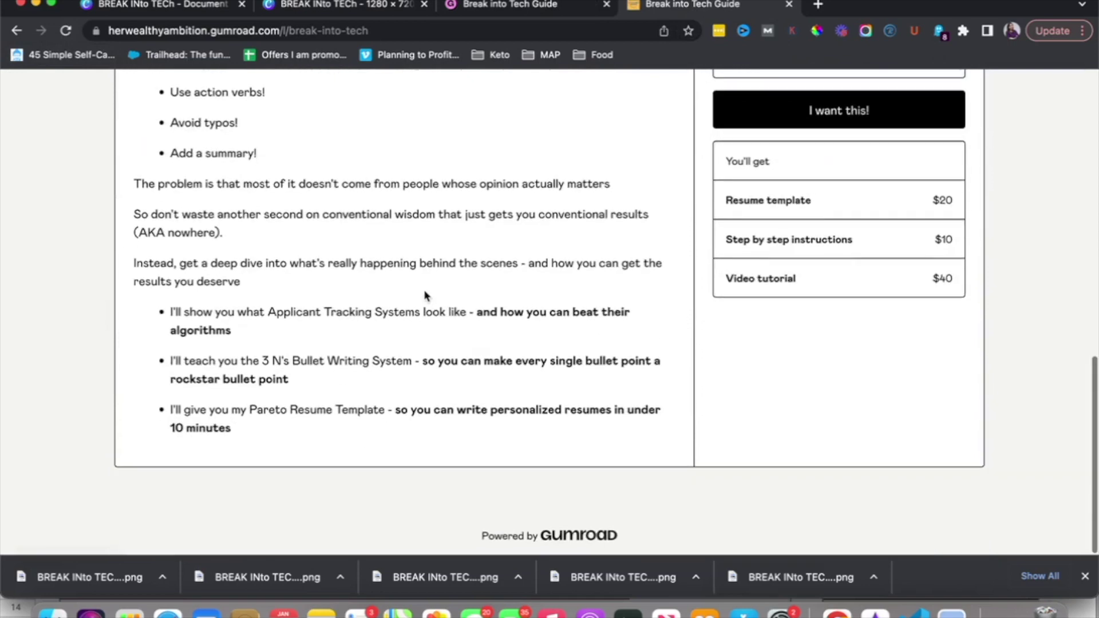
{"action": "scroll", "coordinate": [424, 295], "scroll_direction": "up", "scroll_amount": 15}
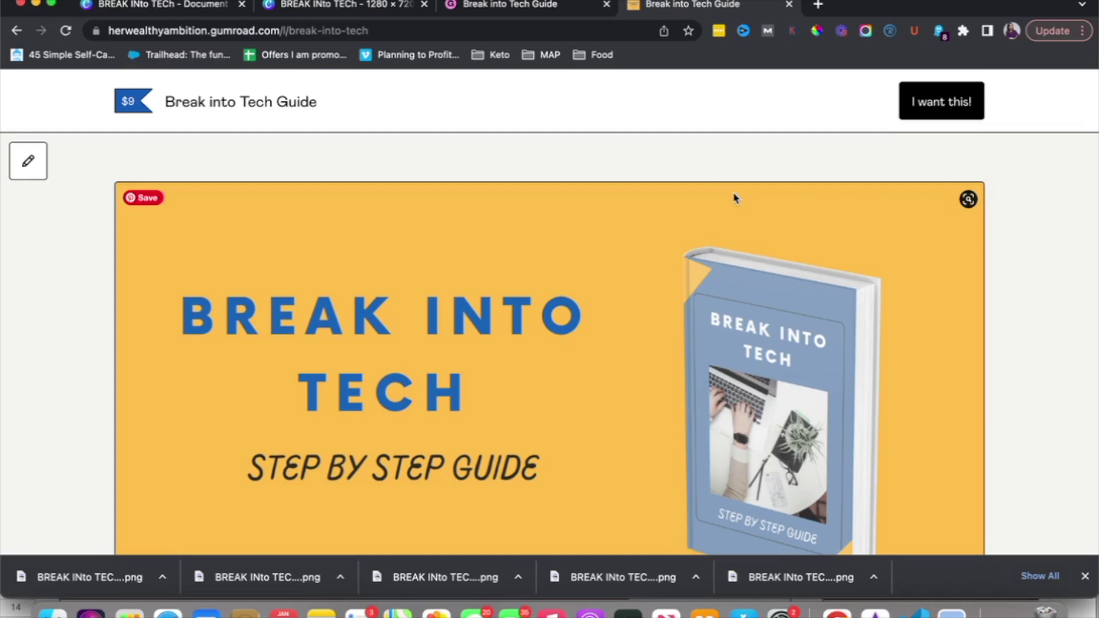
{"action": "scroll", "coordinate": [739, 197], "scroll_direction": "down", "scroll_amount": 3}
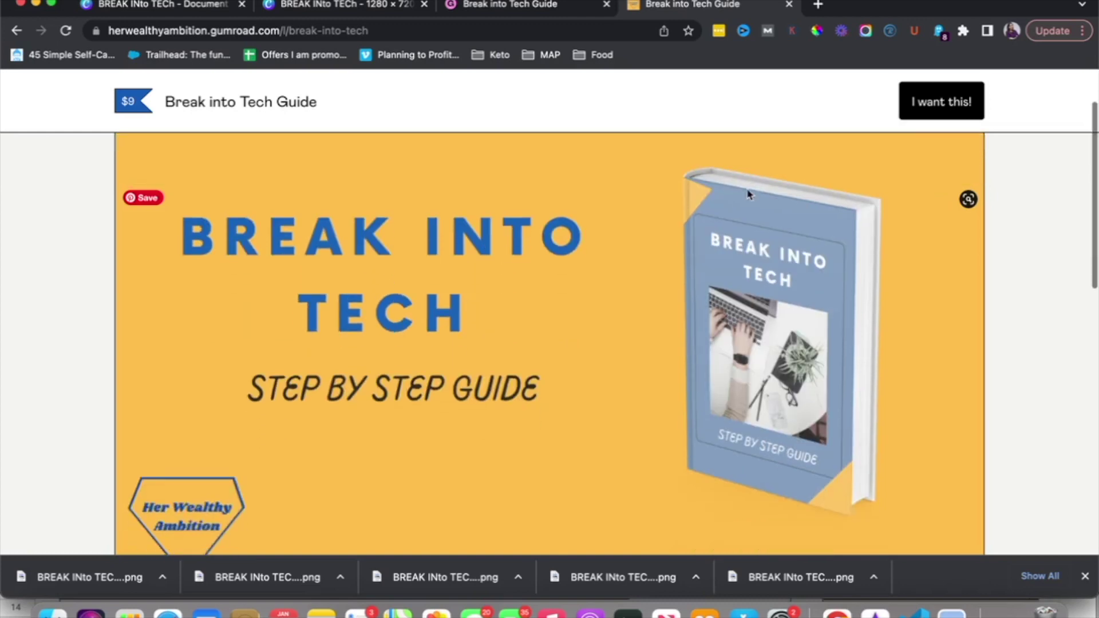